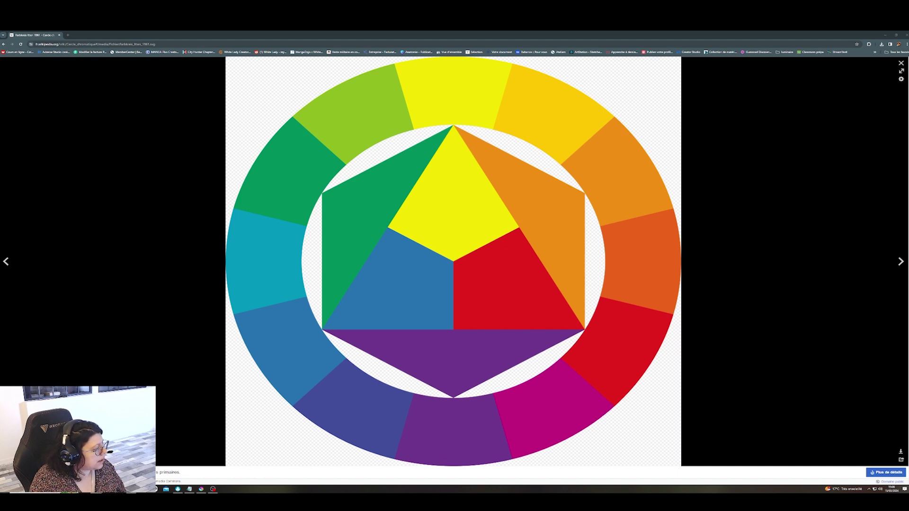
- Bring the L'Aetherium website window into view, maximize it, and open the blog's Design & Graphisme category
drag(0, 152, 648, 167)
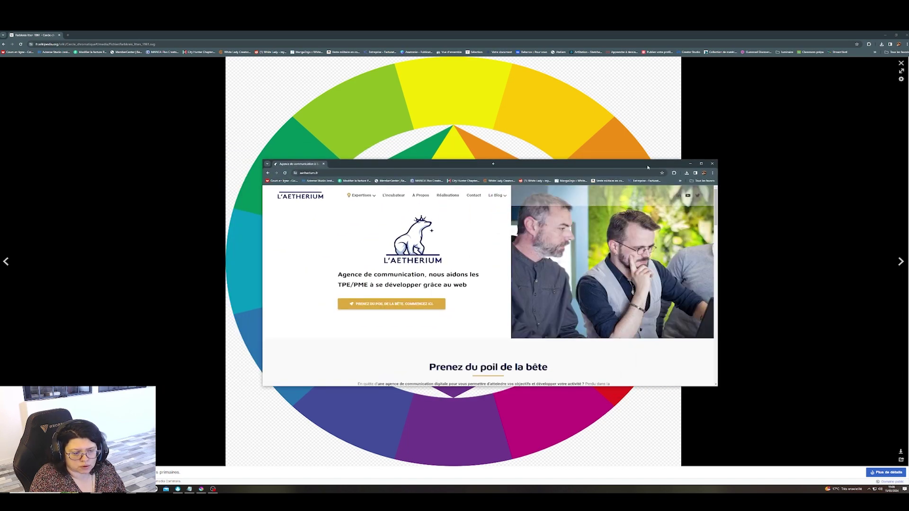
click(702, 163)
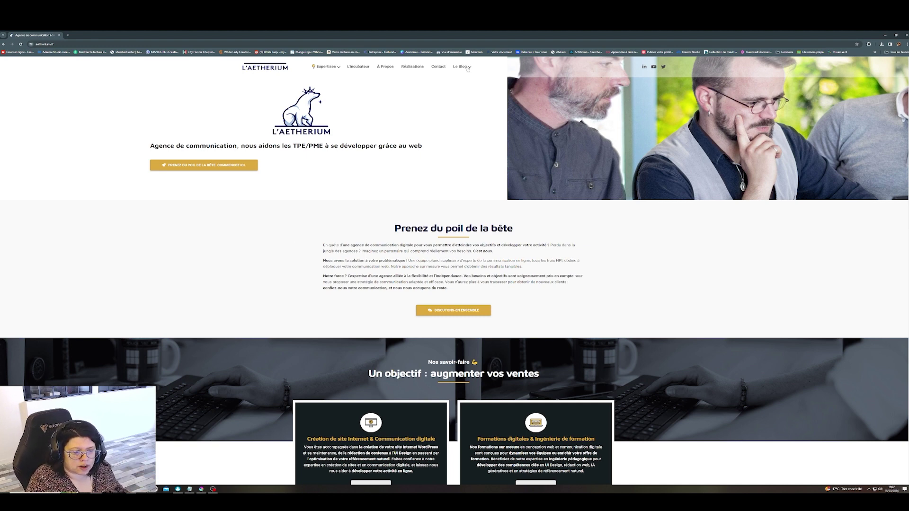
mouse_move(466, 69)
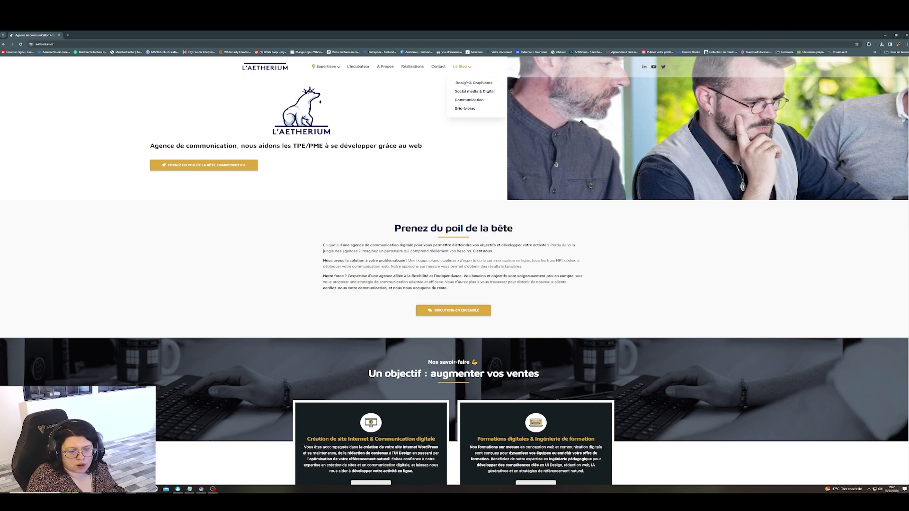
click(471, 83)
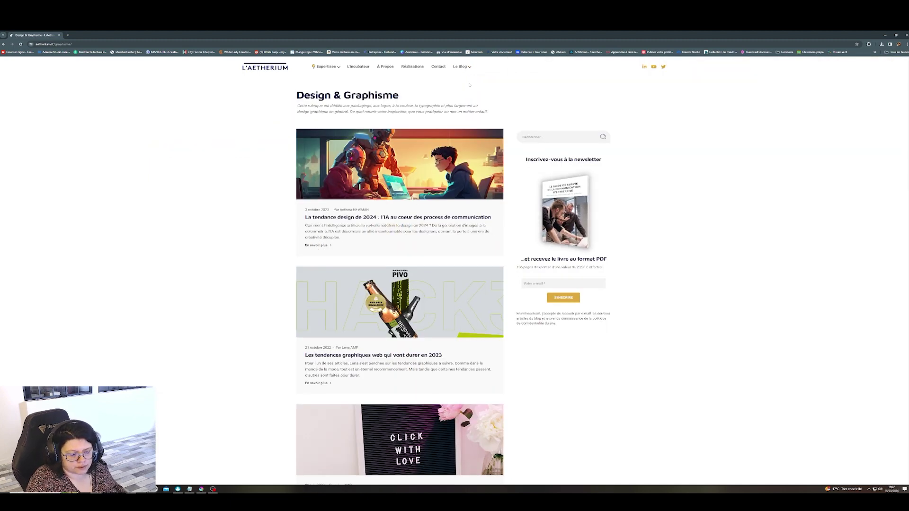
- Browse the Design & Graphisme articles through page 2 to find "Le secret d'une harmonie des couleurs réussie", then move the window off this screen
scroll(218, 237, down, 12)
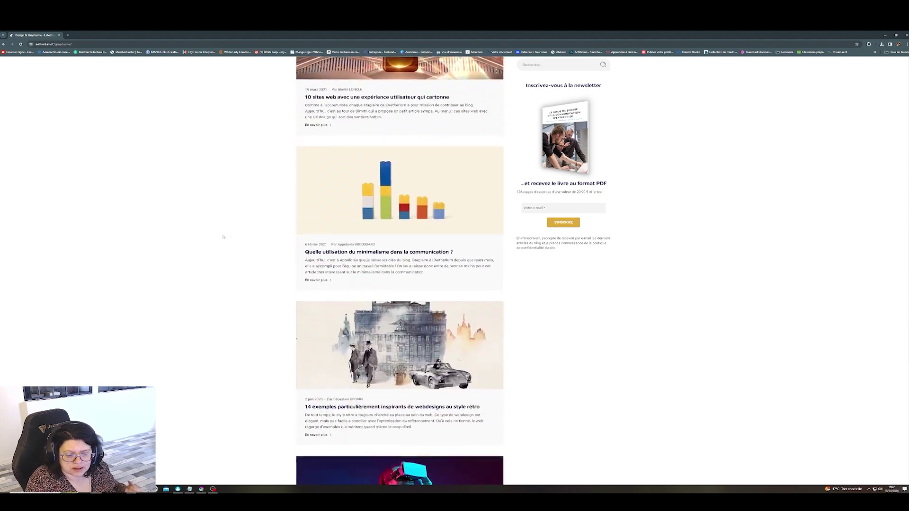
scroll(223, 236, down, 3)
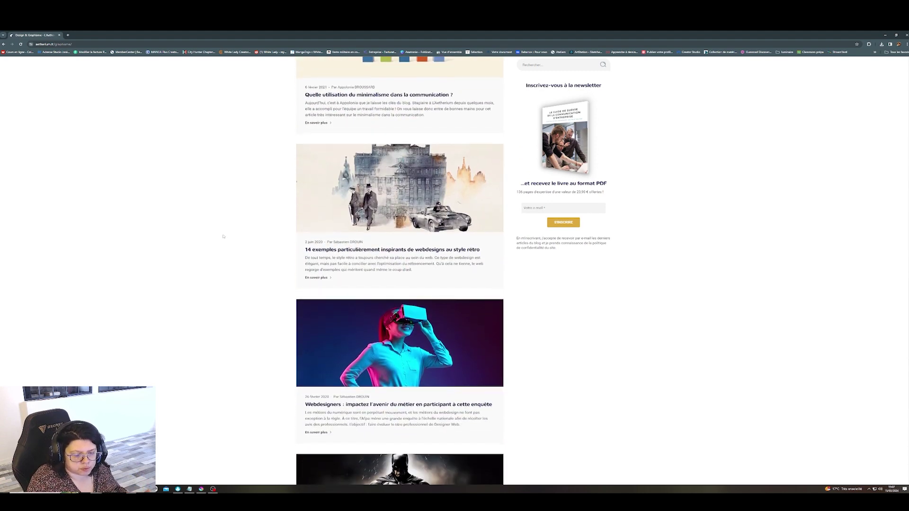
scroll(223, 236, down, 5)
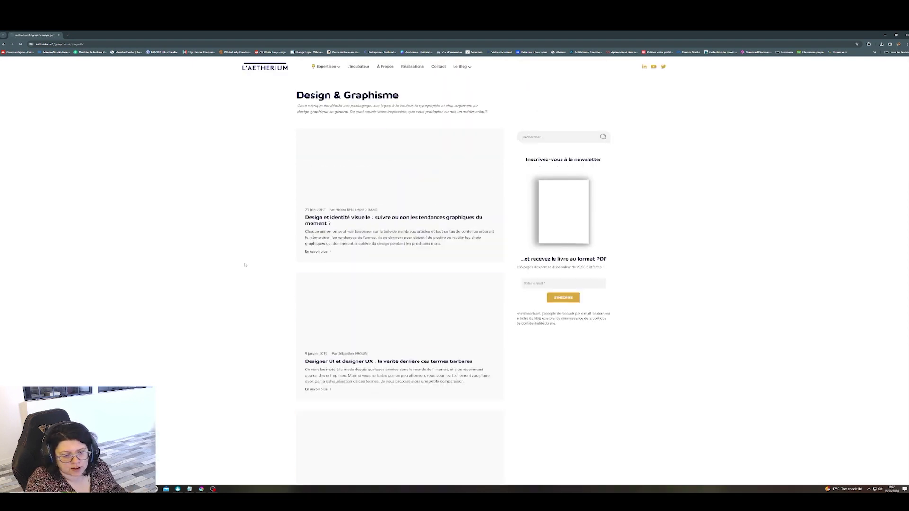
scroll(243, 265, down, 5)
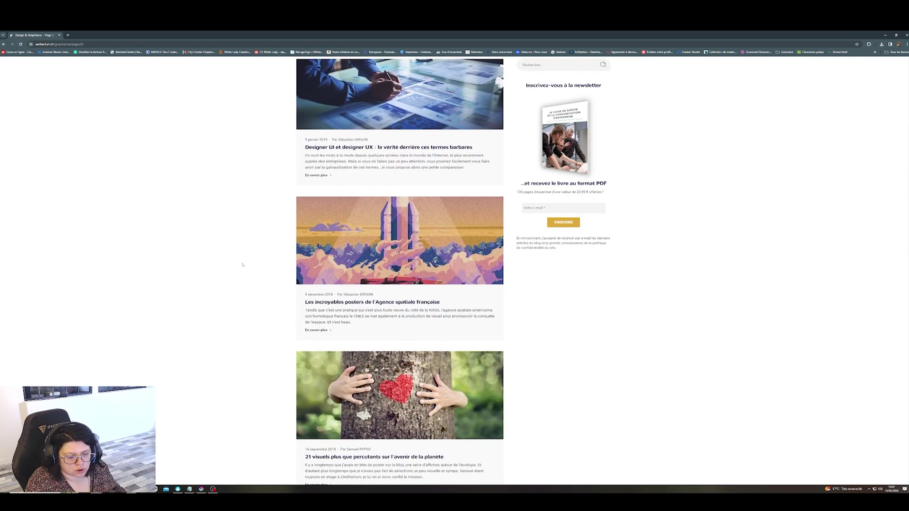
scroll(242, 265, down, 10)
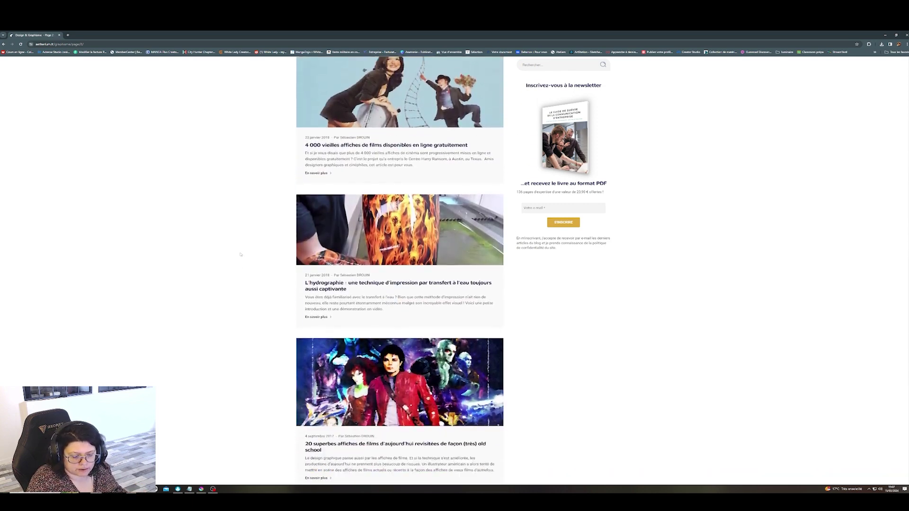
scroll(241, 254, down, 6)
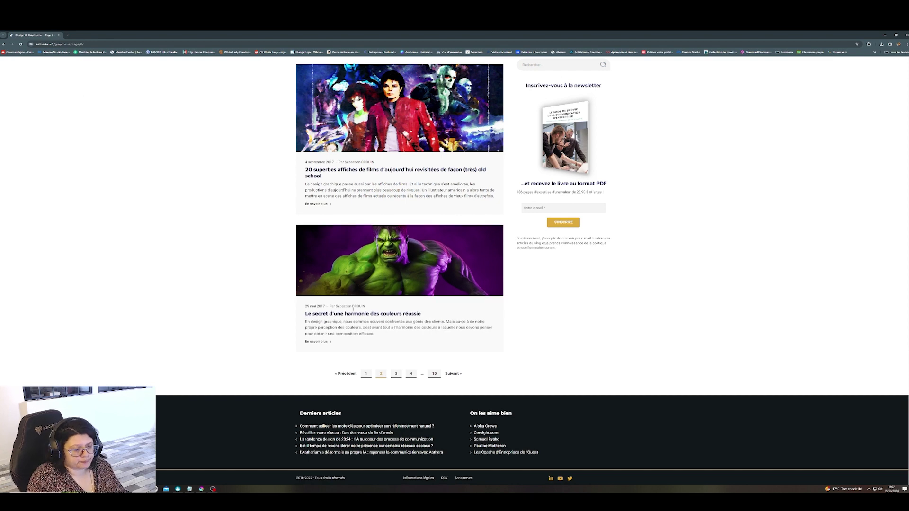
drag(50, 35, 0, 67)
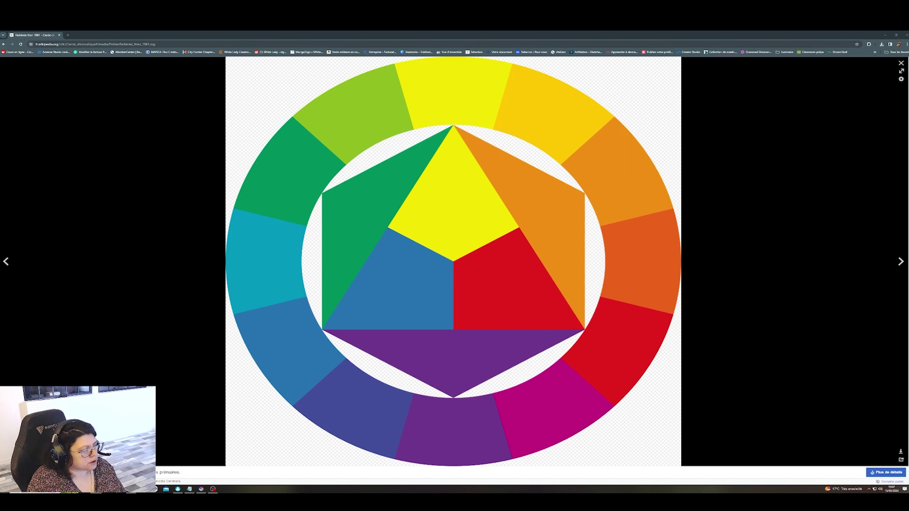
- Show the Cell character image maximized over the colour wheel, and move the Naruto image window off this screen
drag(0, 163, 718, 125)
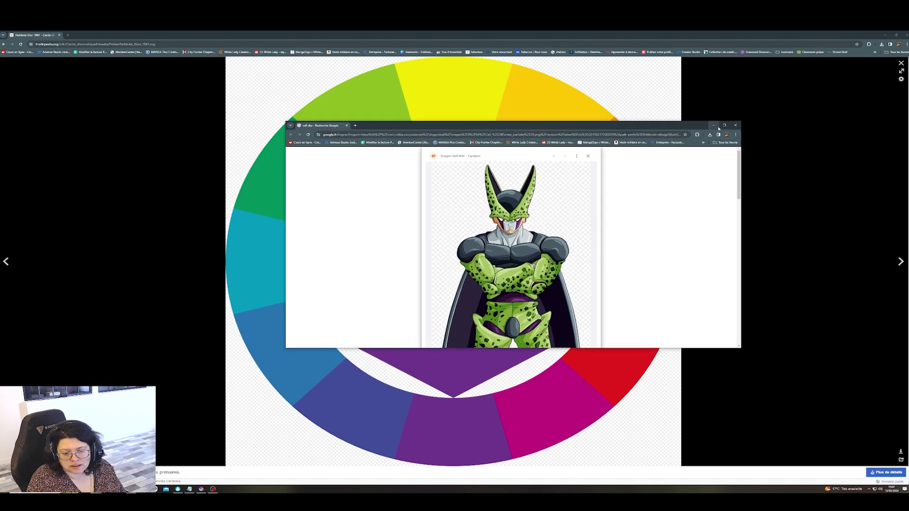
click(725, 126)
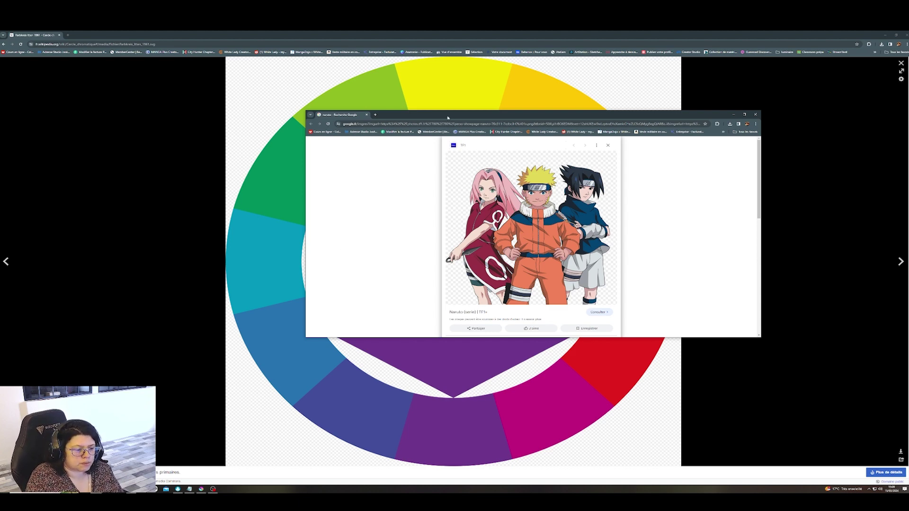
drag(448, 117, 0, 125)
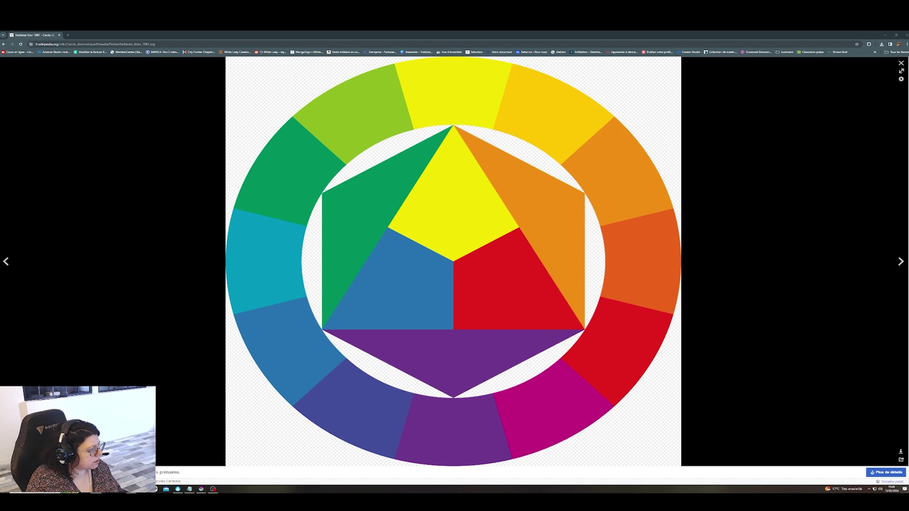
- Show the Inside Out and Birdman poster palettes maximized and enlarged, then move their window off this screen
drag(0, 154, 546, 167)
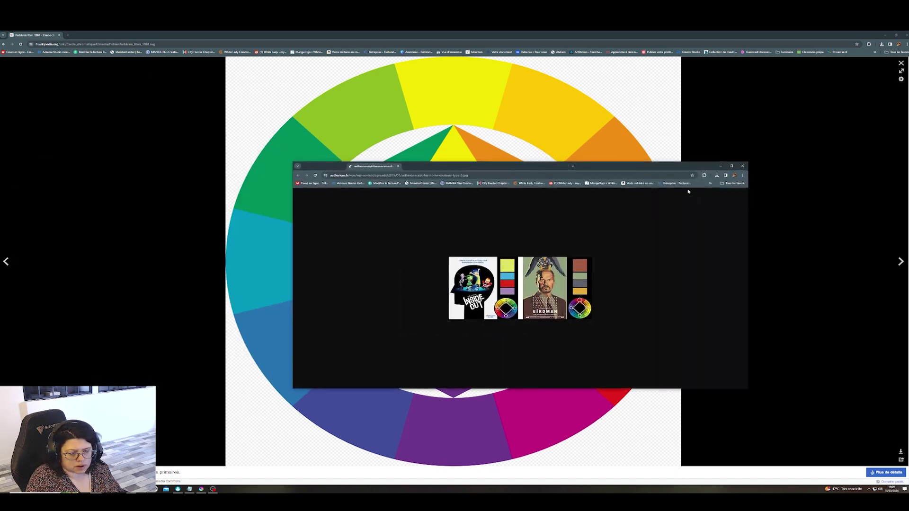
click(732, 166)
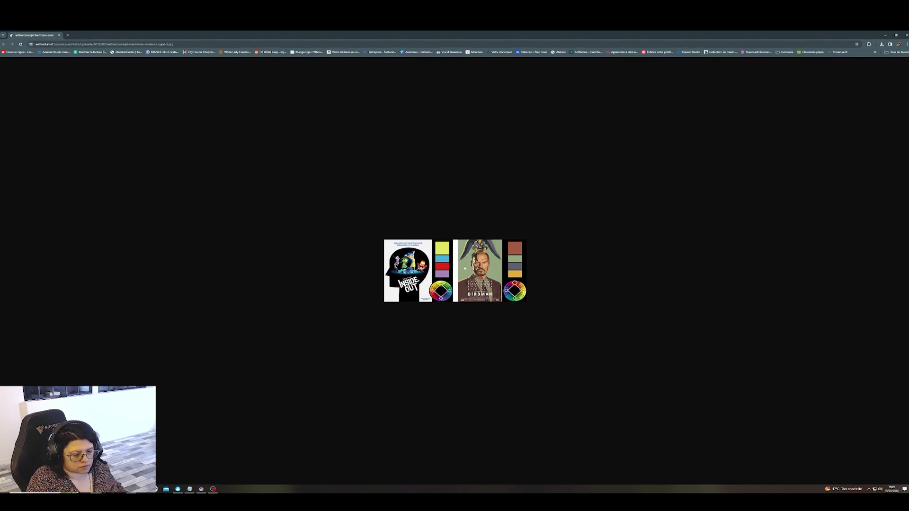
scroll(465, 298, up, 9)
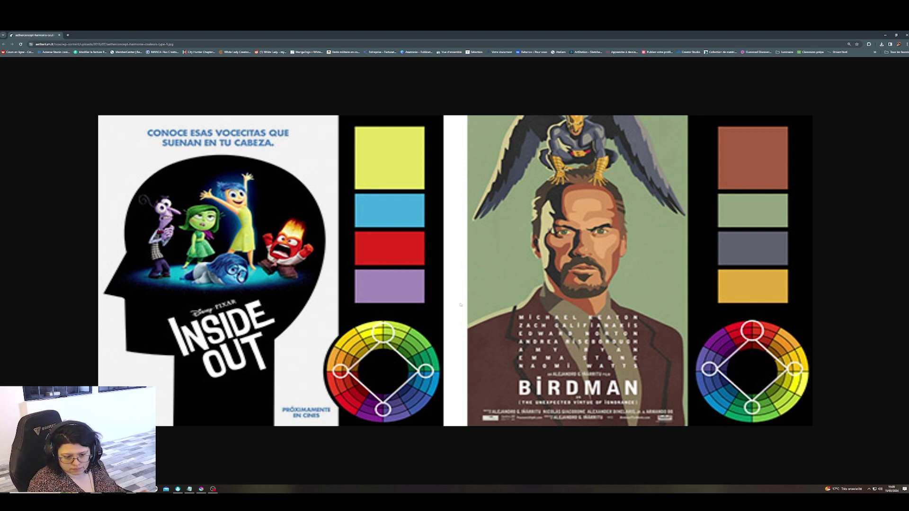
click(895, 35)
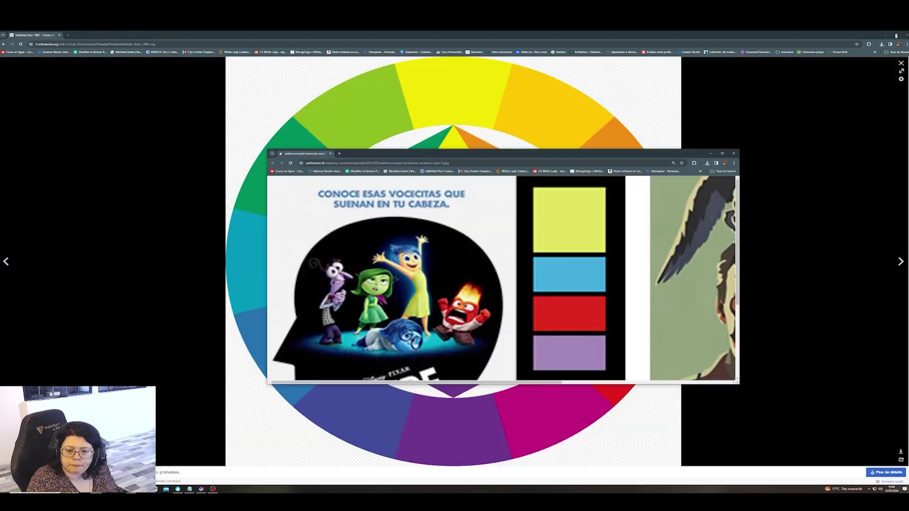
drag(459, 164, 0, 42)
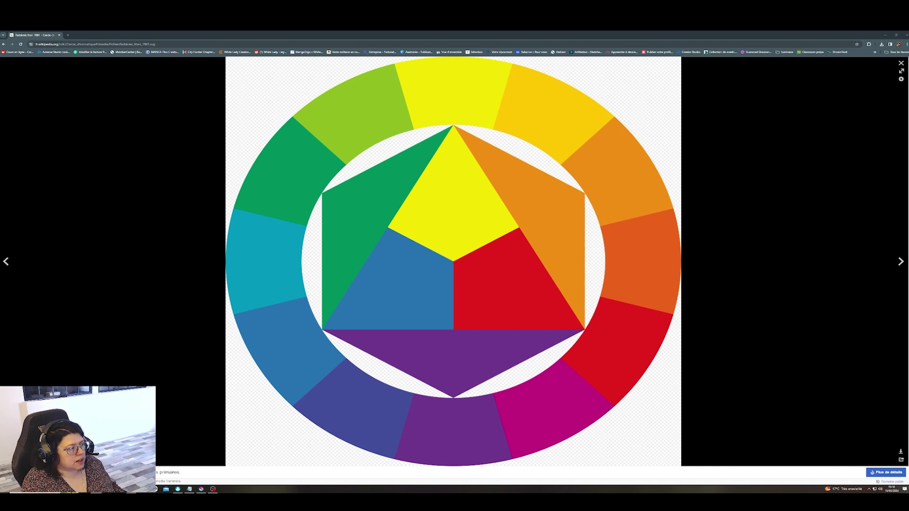
- Bring the Paletton colour scheme window into view, maximize it, and enlarge the page so the colour wheel fills the screen
key(alt+Tab)
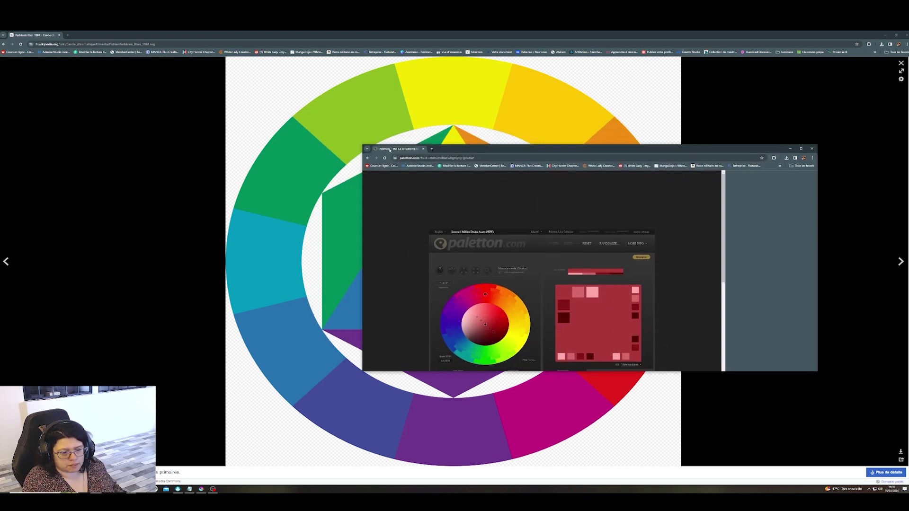
click(800, 148)
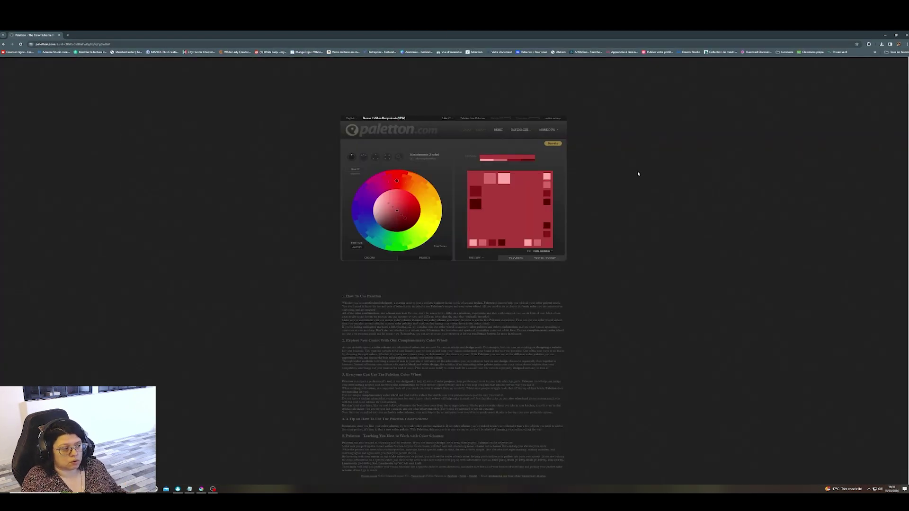
key(ctrl+plus)
key(ctrl+plus)
key(ctrl+plus)
key(ctrl+plus)
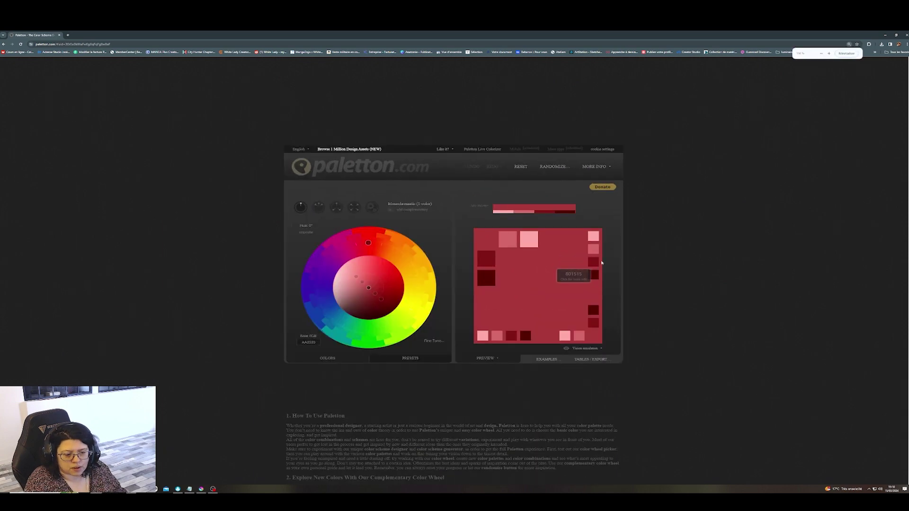
key(ctrl+plus)
key(ctrl+plus)
key(ctrl+plus)
key(ctrl+plus)
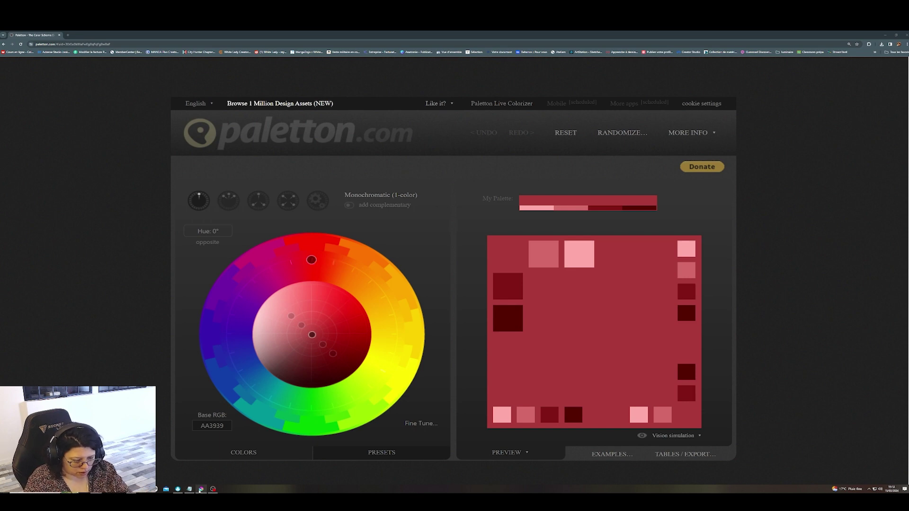
- Switch to Krita and shift the hue of the leg warmers layer from green to brown with the HSV adjustment filter
mouse_move(201, 490)
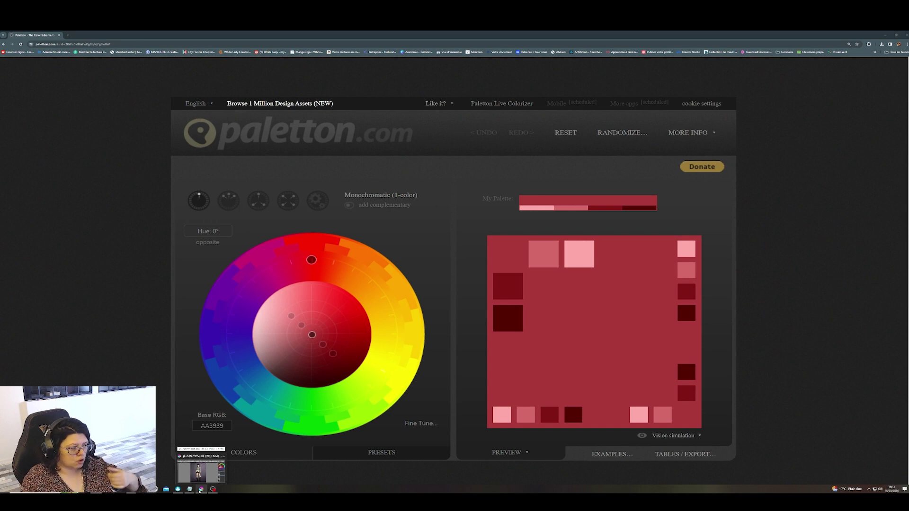
click(200, 490)
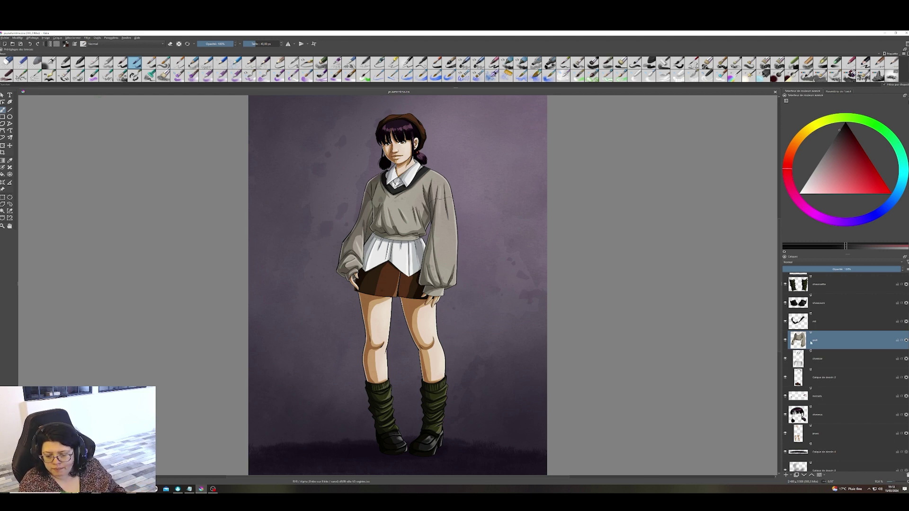
click(790, 286)
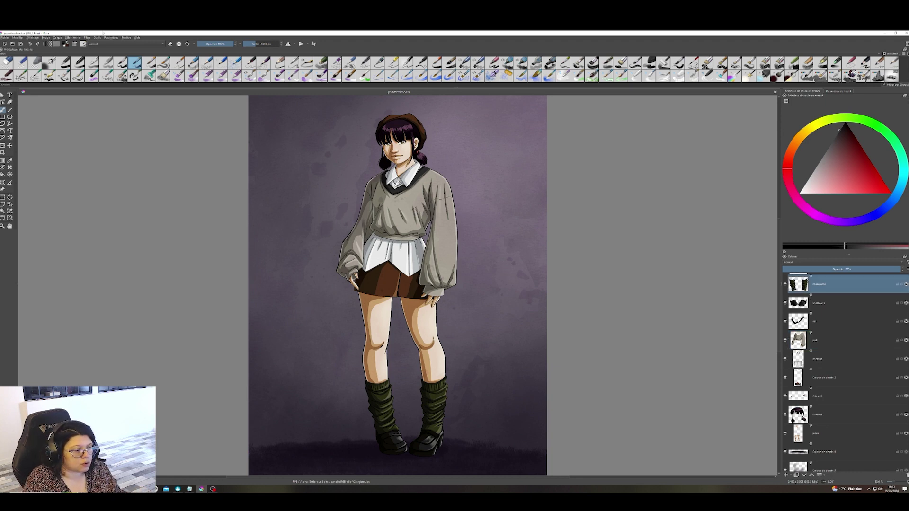
click(89, 38)
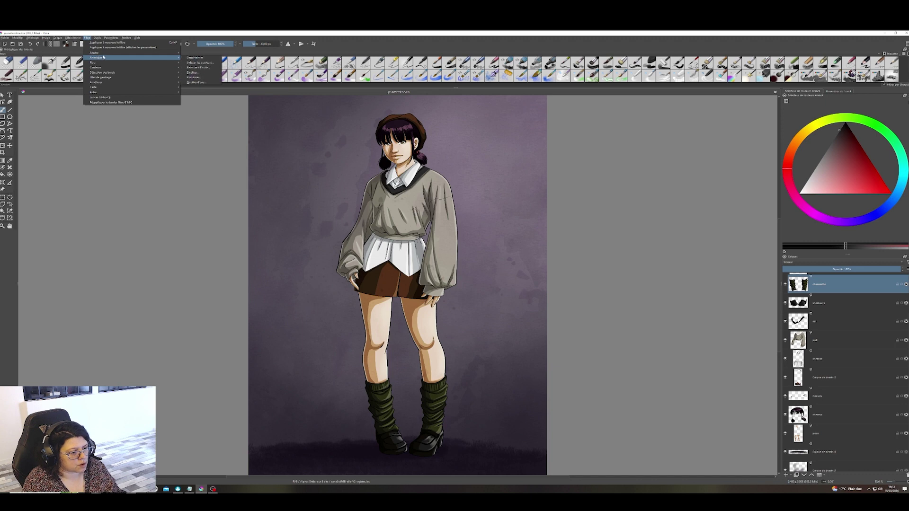
mouse_move(106, 57)
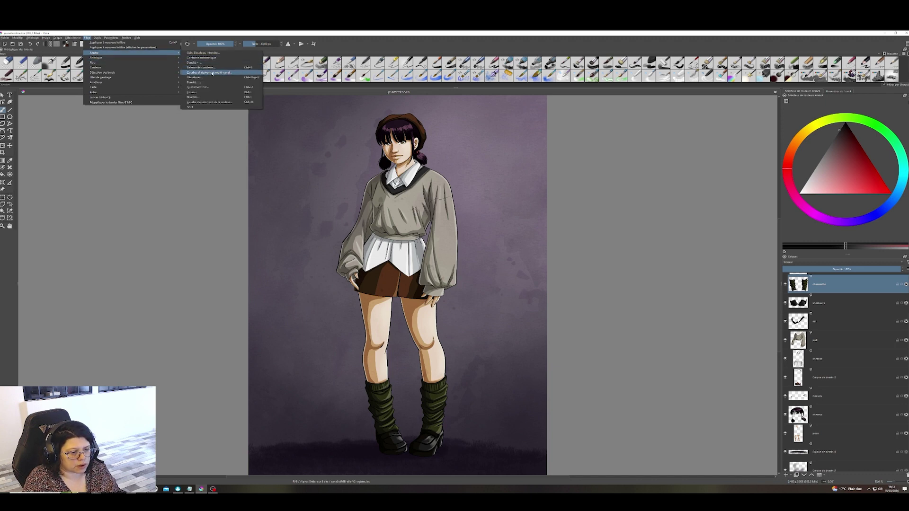
click(204, 87)
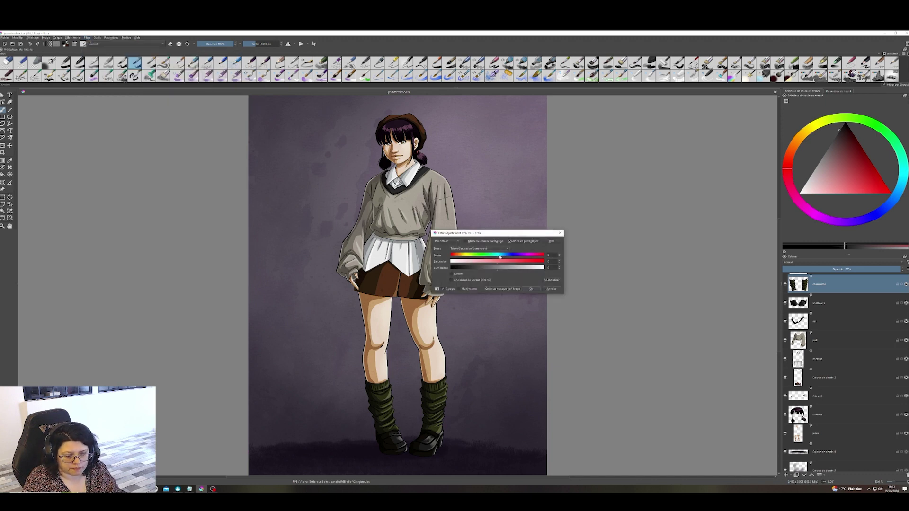
drag(498, 257, 488, 256)
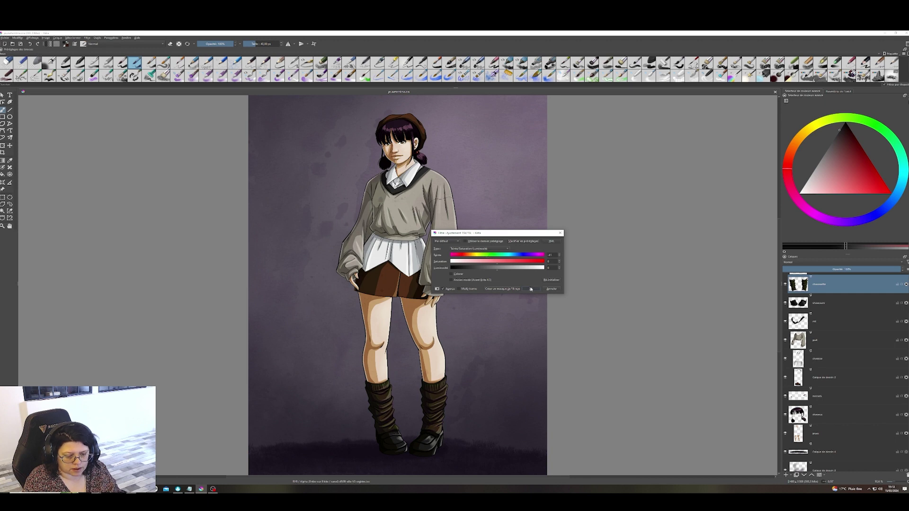
click(531, 289)
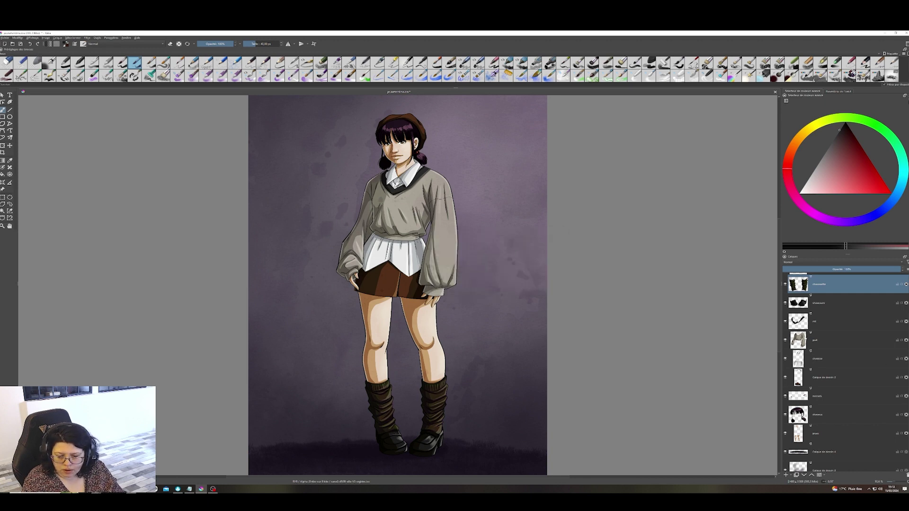
- Shift the hue of the sweater layer slightly towards a warm pinkish grey with the HSV adjustment filter
click(834, 340)
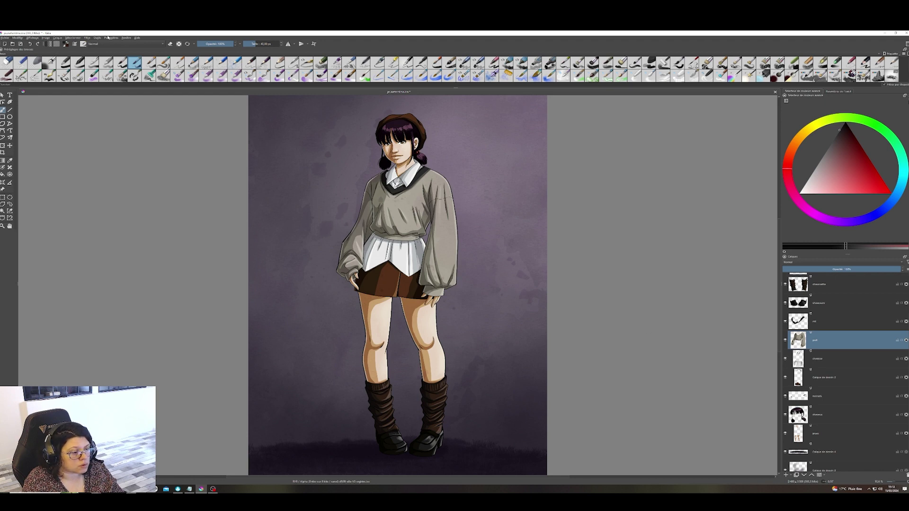
click(88, 37)
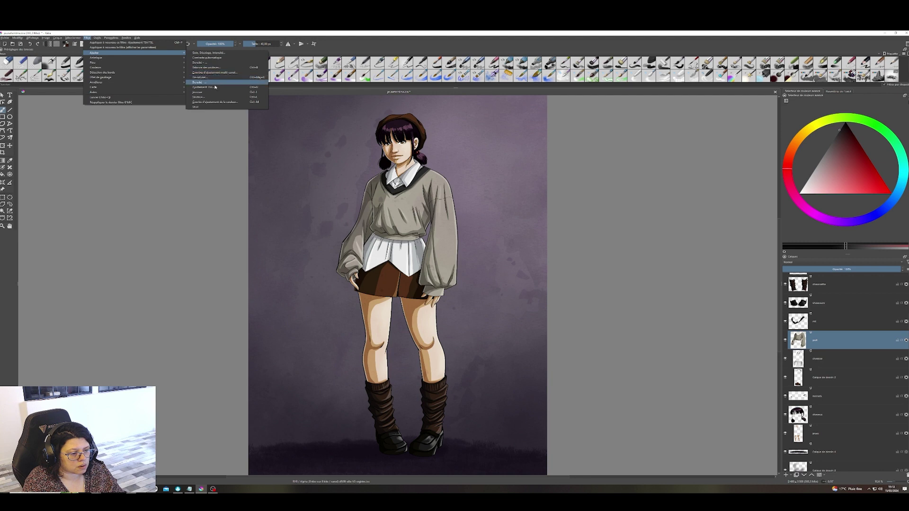
click(209, 85)
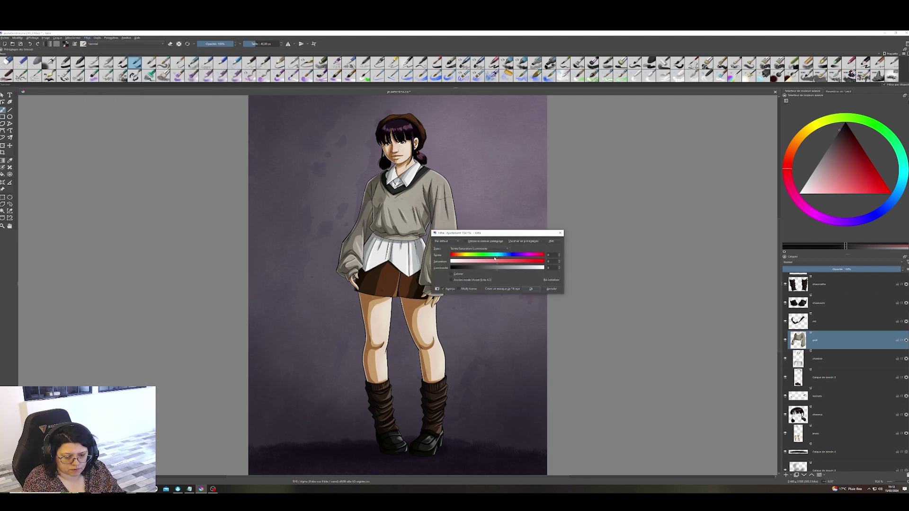
drag(495, 259, 491, 258)
click(531, 289)
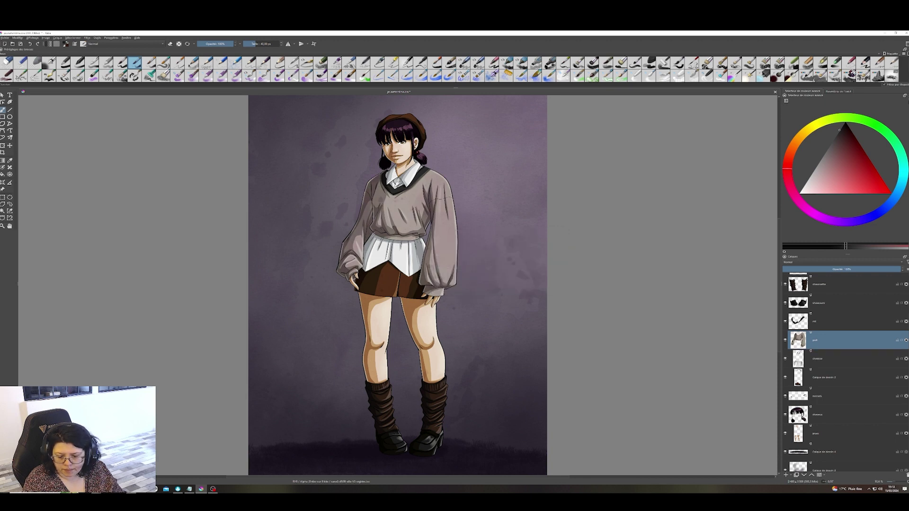
- Shift the hue of the hair layer from purple to dark brown with the HSV adjustment filter
click(834, 415)
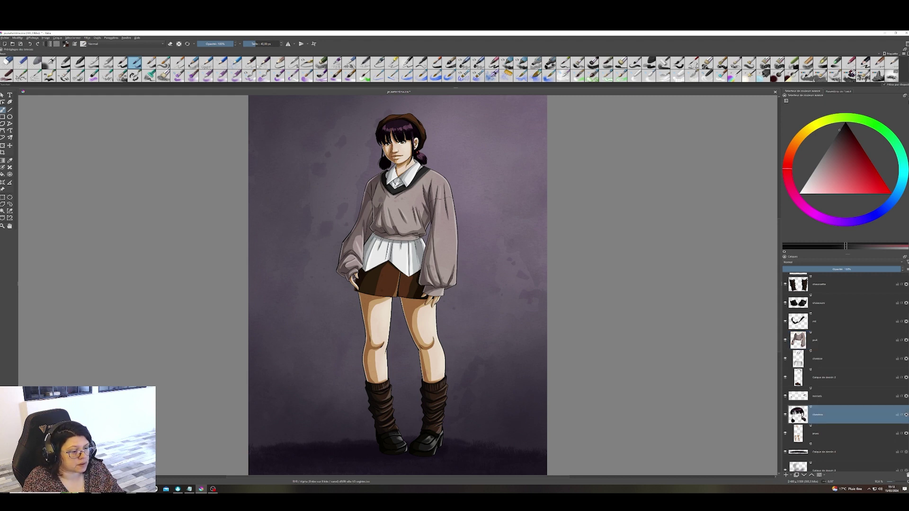
click(87, 38)
mouse_move(142, 52)
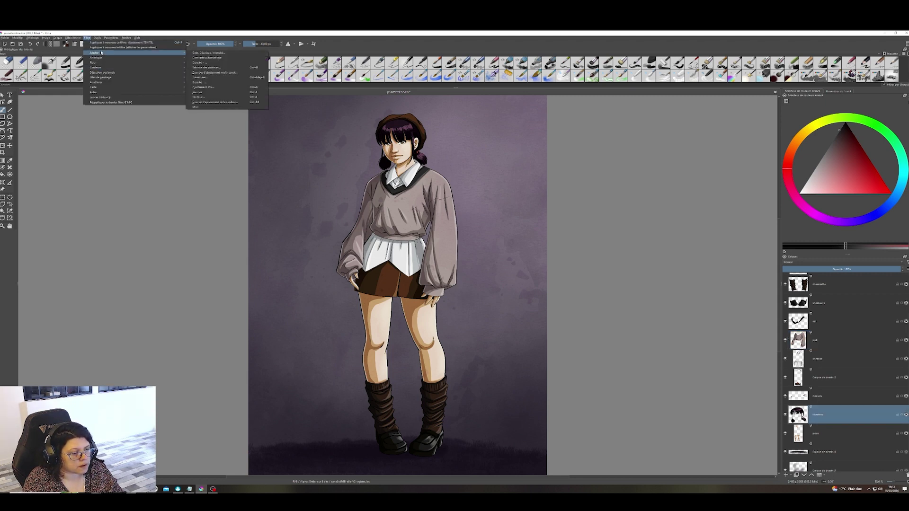
click(209, 88)
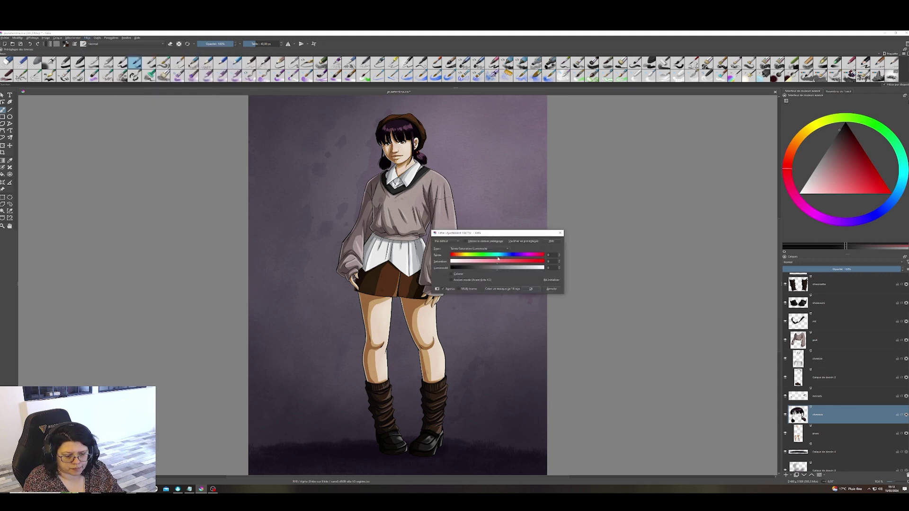
mouse_move(497, 259)
mouse_down()
mouse_move(507, 259)
mouse_move(473, 259)
mouse_move(519, 255)
mouse_move(510, 254)
mouse_up()
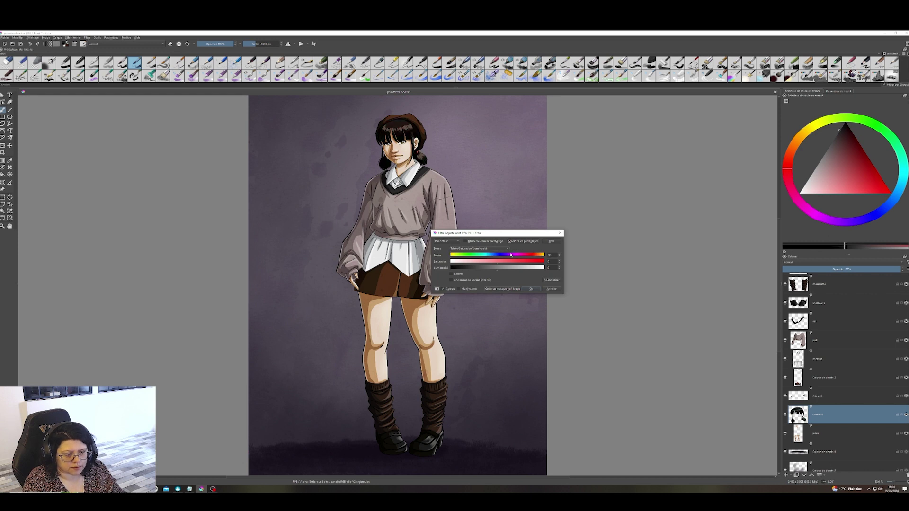
click(531, 289)
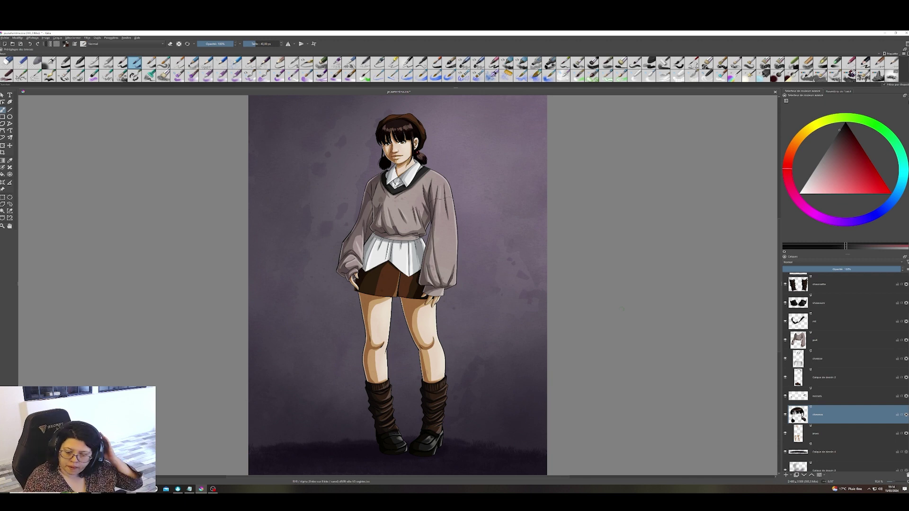
- Add a filter layer with the Desaturate filter at the top of the layer stack to view the illustration in greyscale
scroll(398, 284, up, 2)
scroll(398, 284, right, 10)
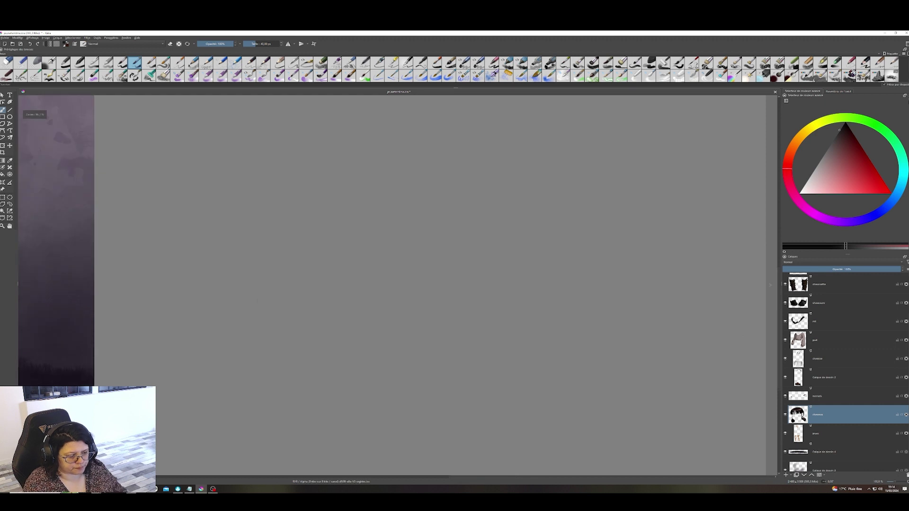
scroll(286, 349, up, 5)
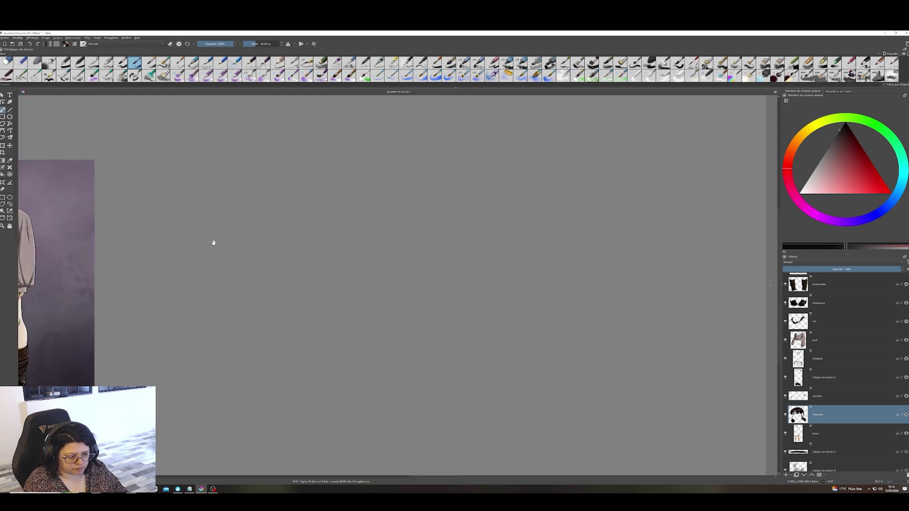
scroll(506, 240, up, 1)
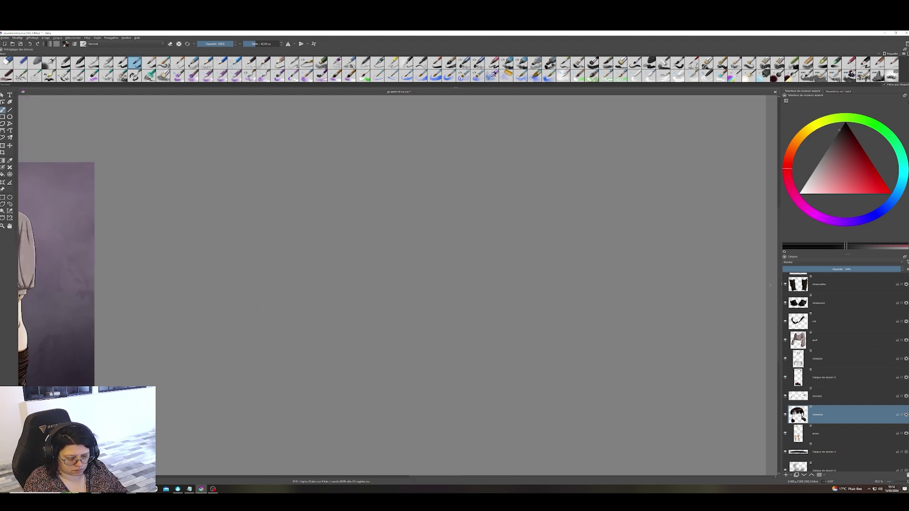
drag(413, 478, 268, 478)
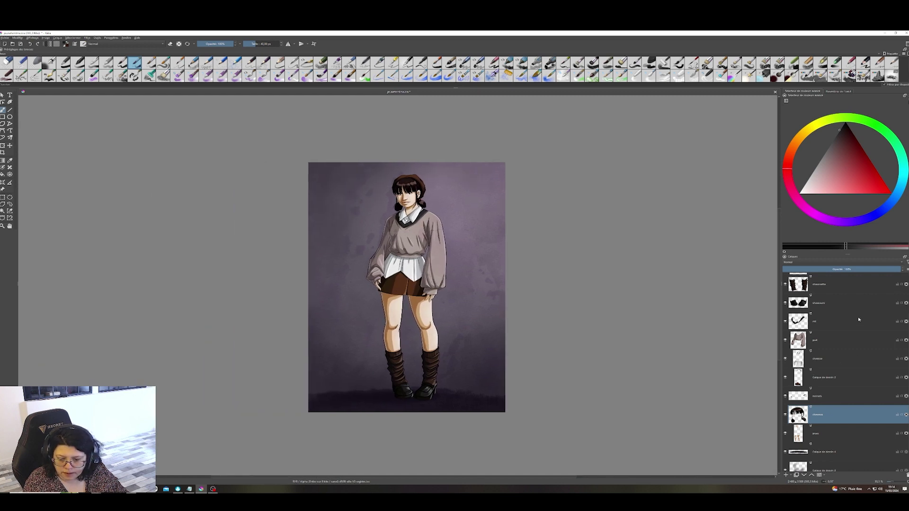
scroll(858, 317, up, 3)
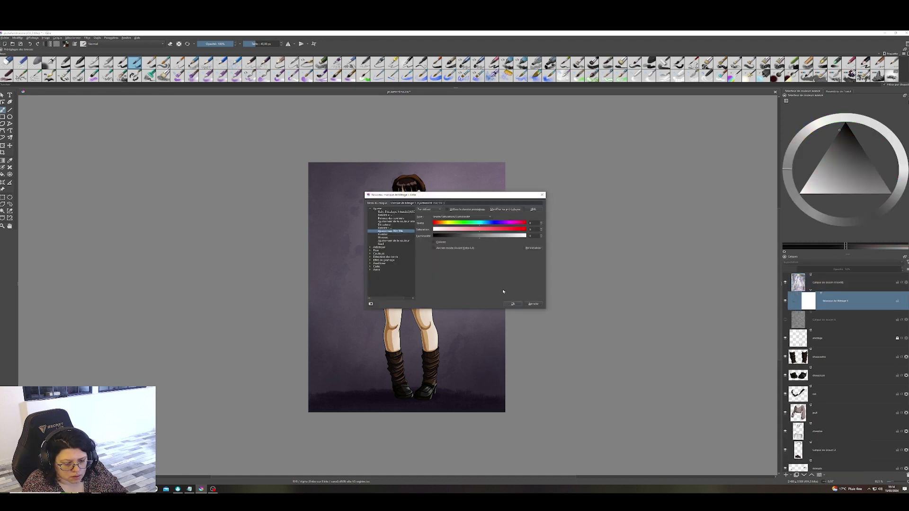
click(533, 304)
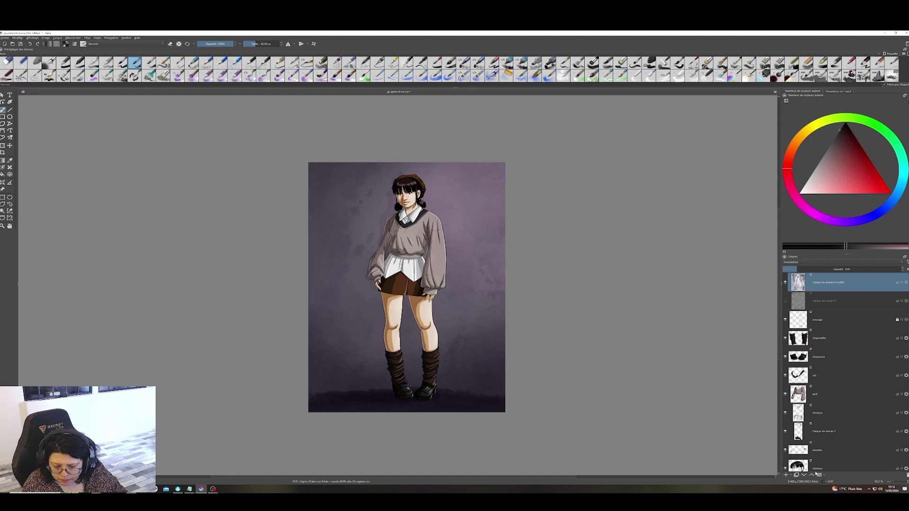
click(791, 475)
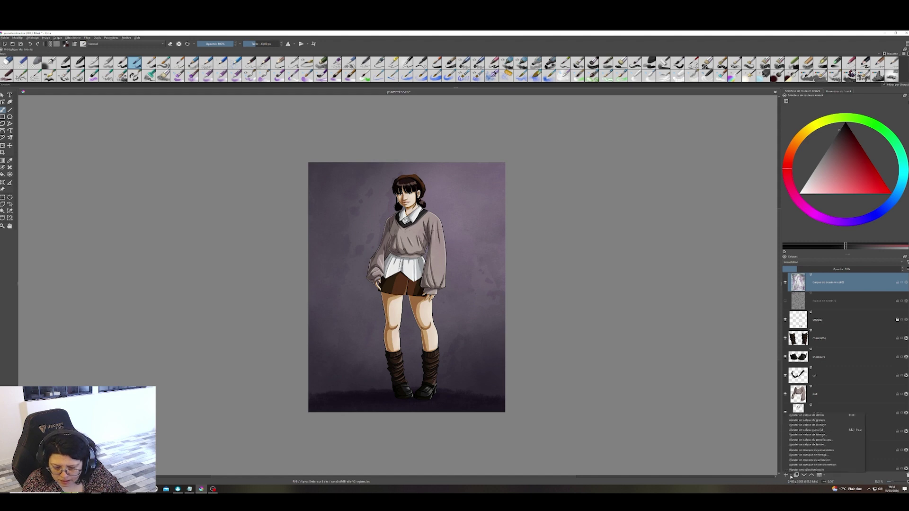
click(807, 435)
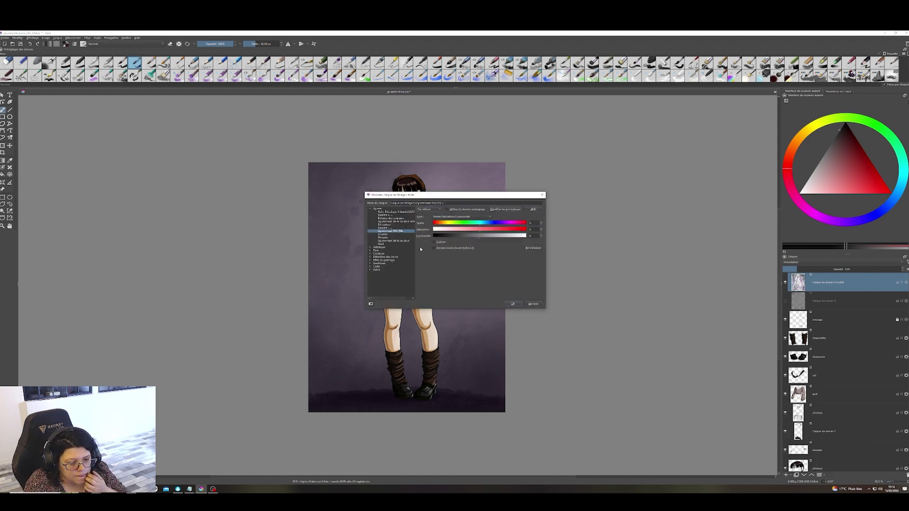
click(385, 225)
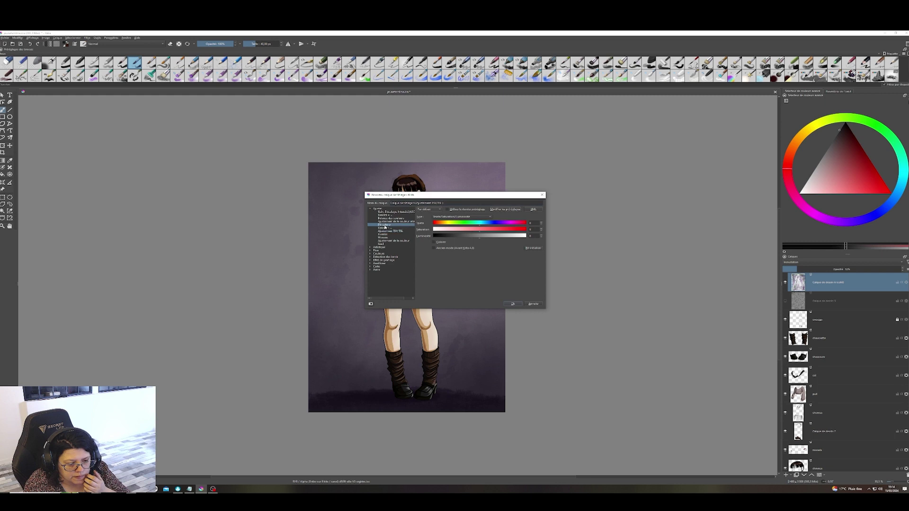
click(512, 304)
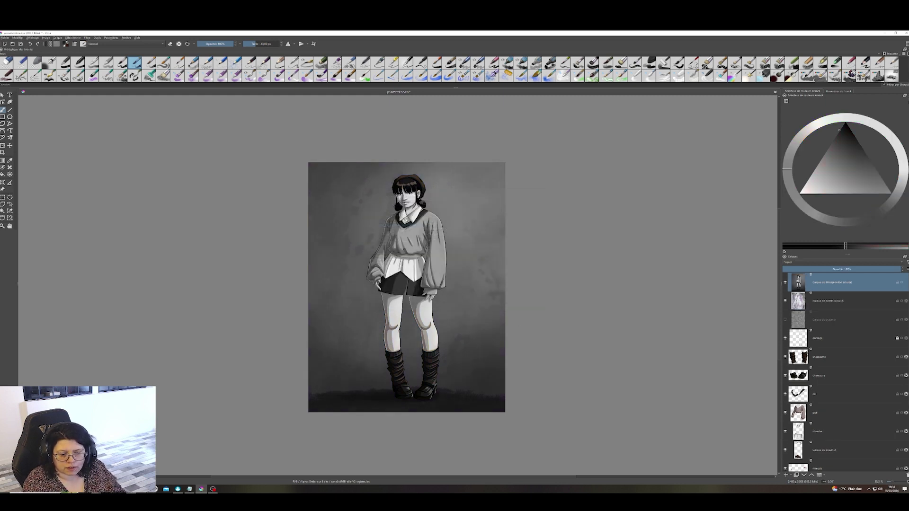
- Toggle the desaturating filter layer's visibility to compare the values with the colours, leaving the layer hidden
click(785, 283)
click(784, 283)
click(785, 283)
click(785, 283)
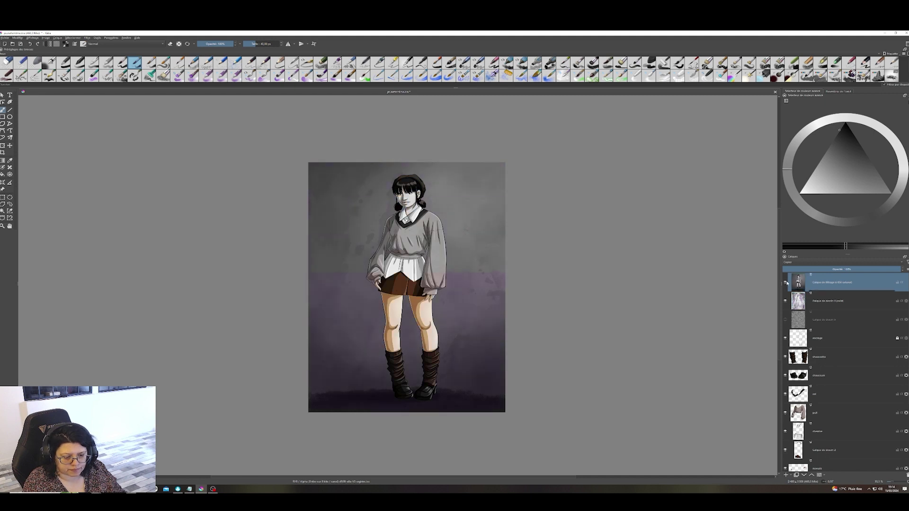
click(786, 283)
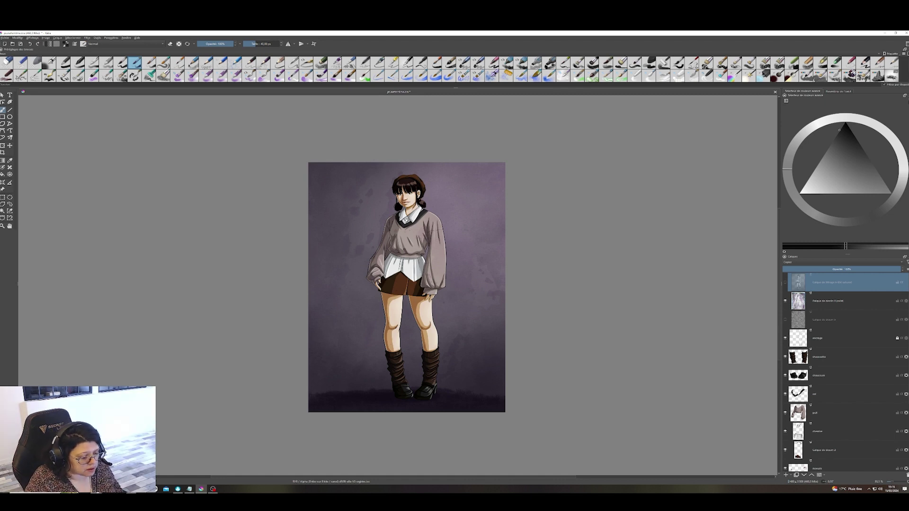
- Switch to the Paletton window and set the monochromatic palette's base hue to 142°, a yellowish green
mouse_move(202, 490)
click(267, 479)
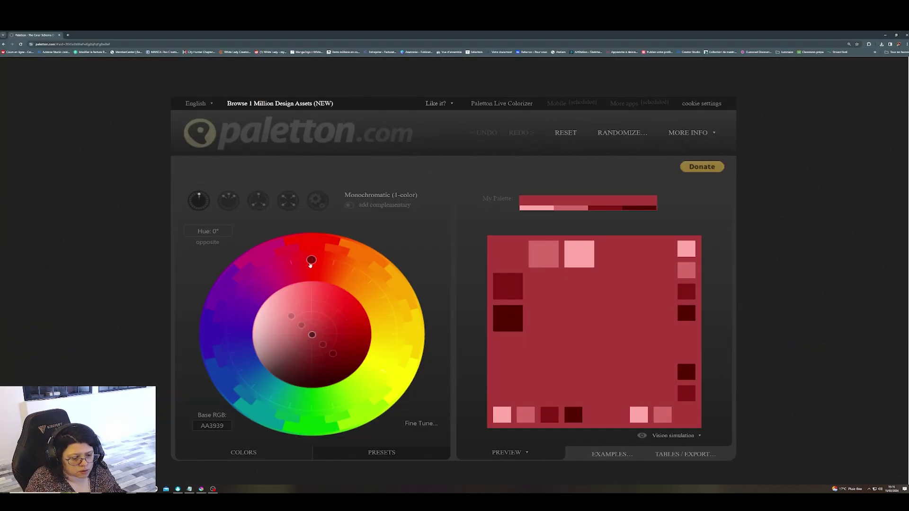
drag(310, 264, 363, 393)
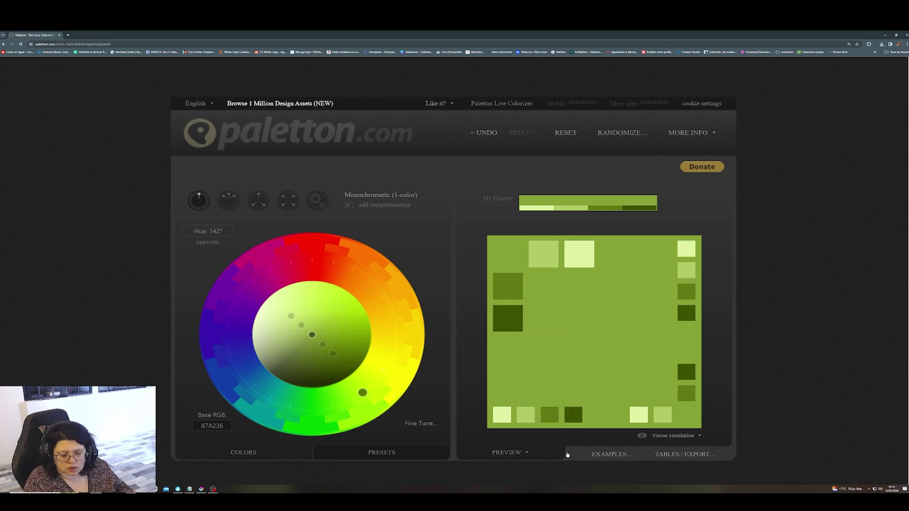
- View the green palette's exportable colour list and colour swatches, and close the colour tables
click(680, 458)
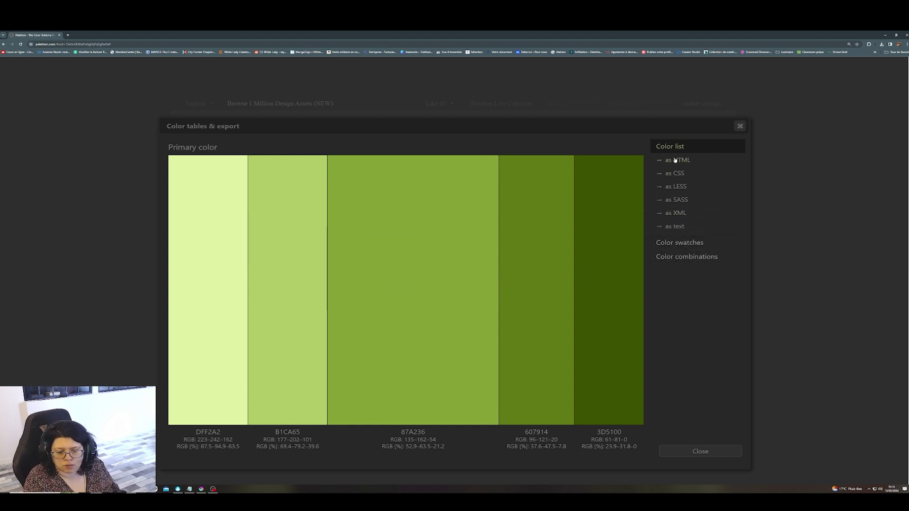
click(678, 245)
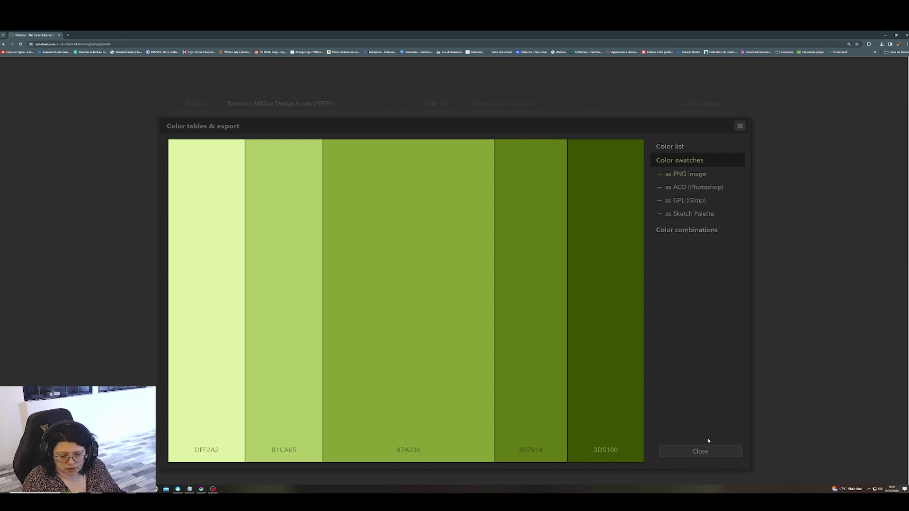
click(699, 451)
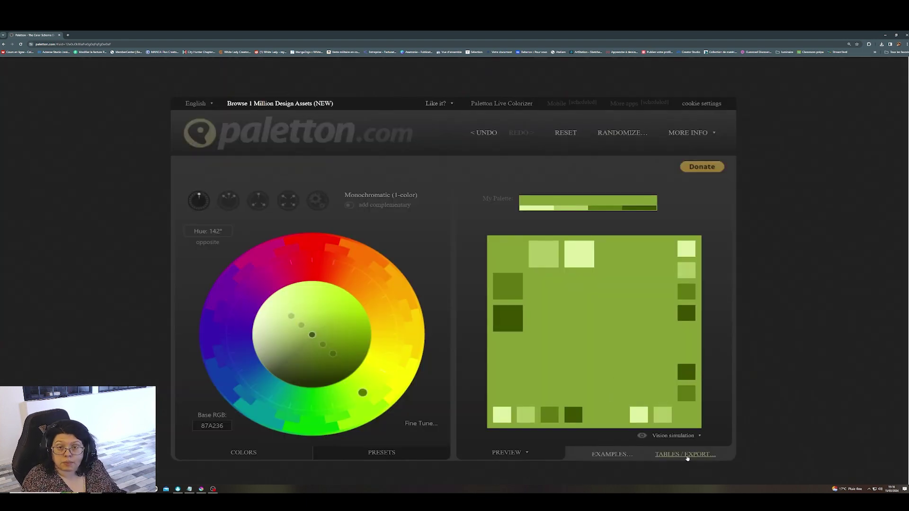
- Adjust the green palette's shades to brighter light tones and duller dark tones by moving their markers within the inner colour circle
drag(291, 318, 317, 311)
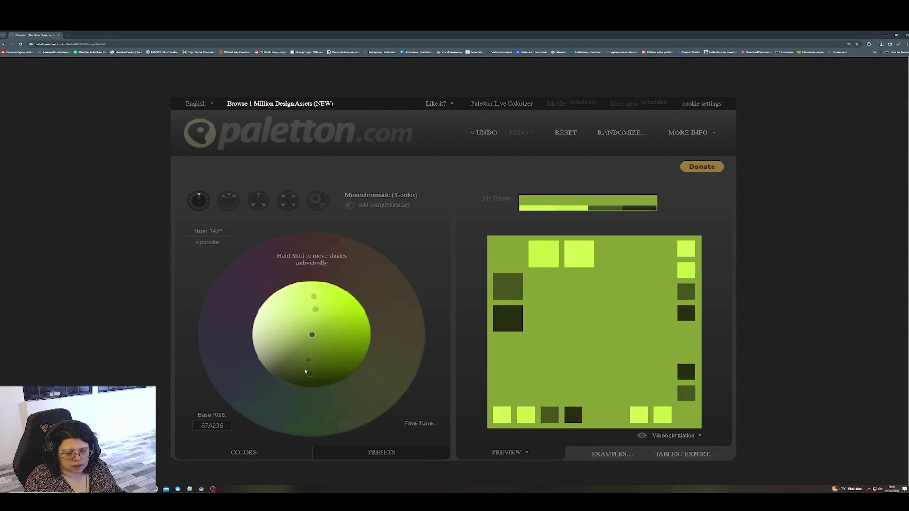
mouse_move(306, 372)
mouse_down()
mouse_move(322, 374)
mouse_move(311, 356)
mouse_move(313, 363)
mouse_up()
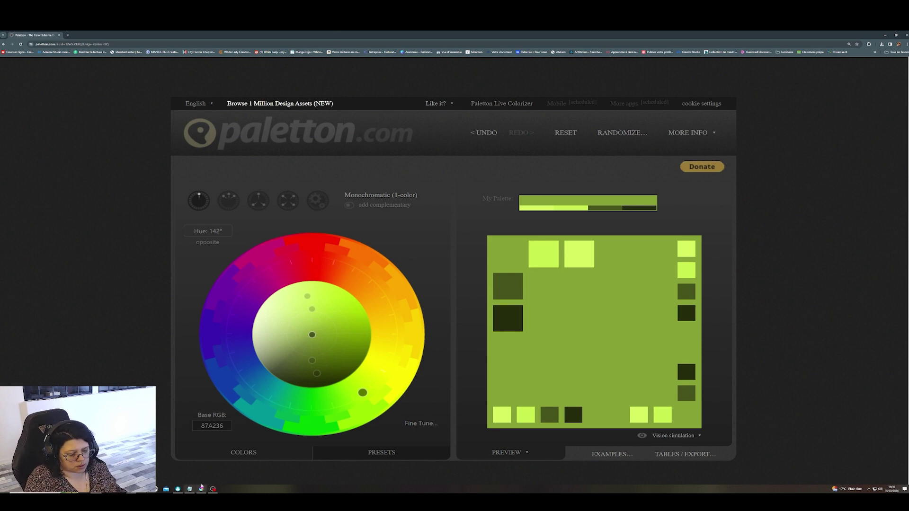
- Switch to Krita, show and hide the desaturating filter layer to check the values, and select the sweater layer
click(201, 489)
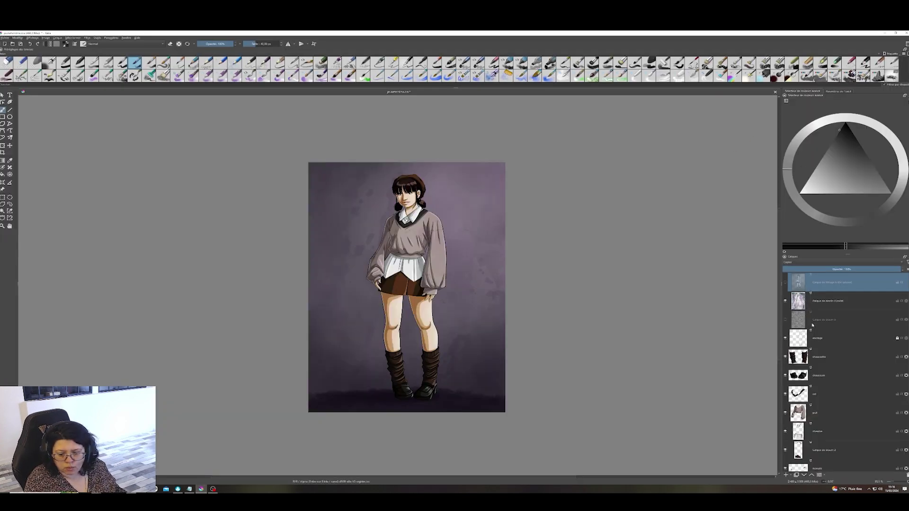
click(785, 282)
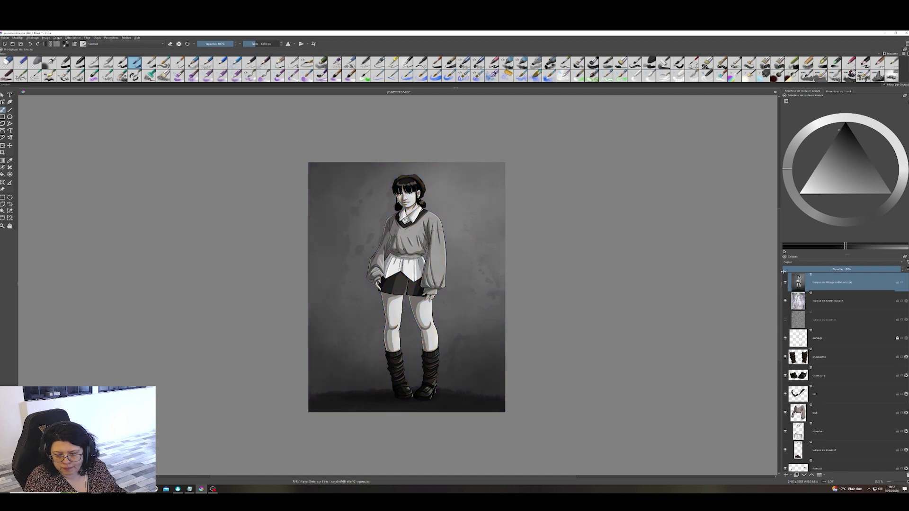
click(786, 282)
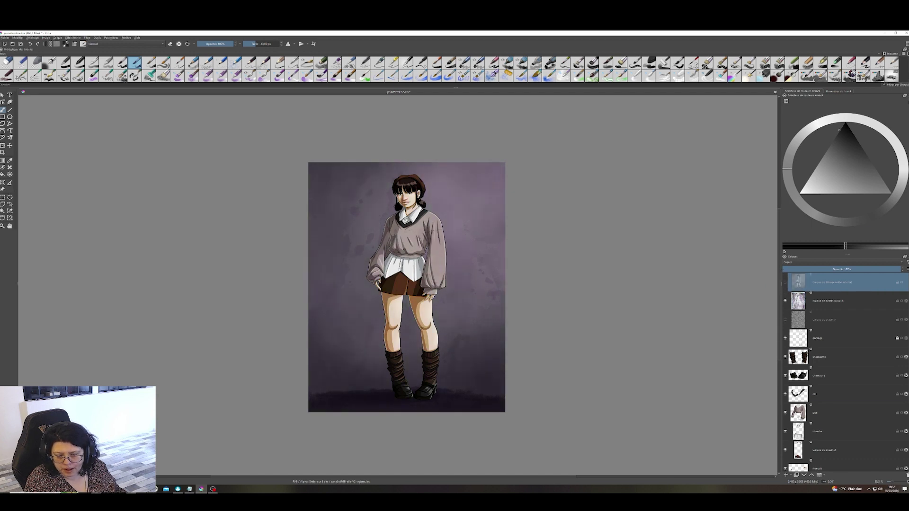
click(815, 412)
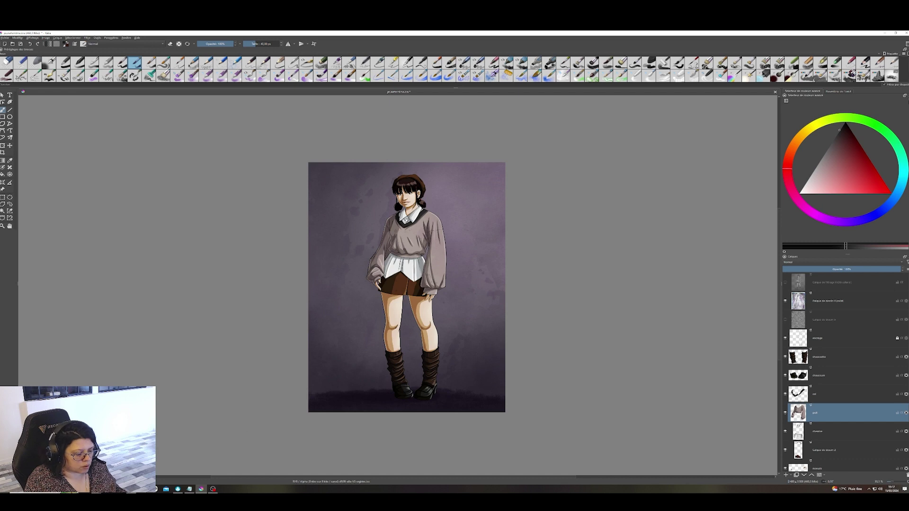
- Show the Wikipedia chromatic circle and place the window with the Hulk image results over it
mouse_move(202, 489)
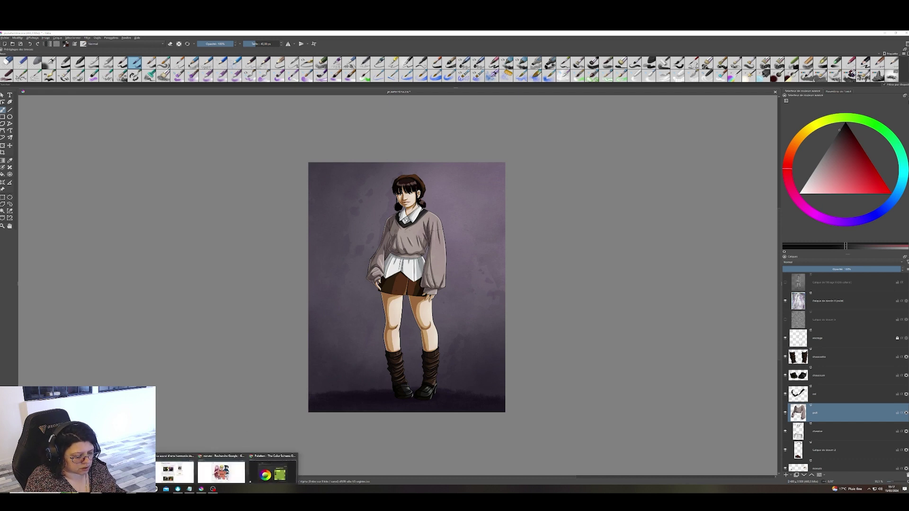
click(175, 472)
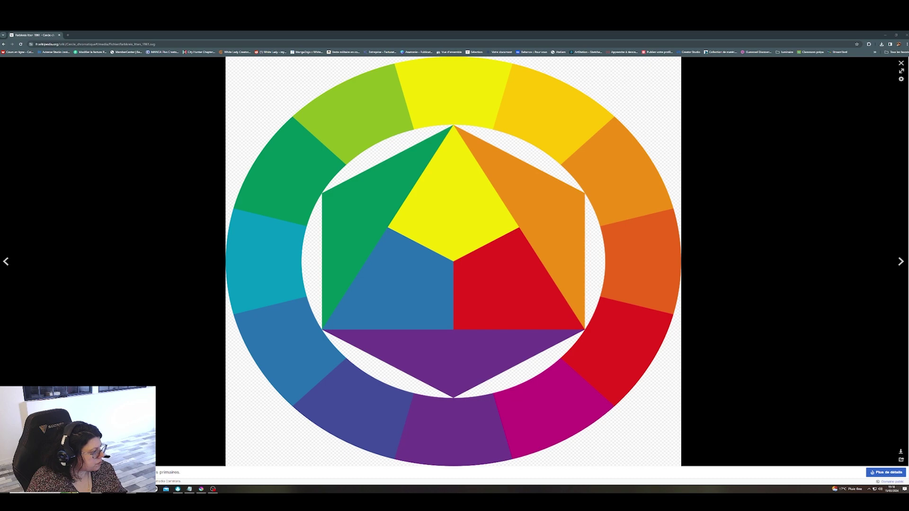
key(alt+Tab)
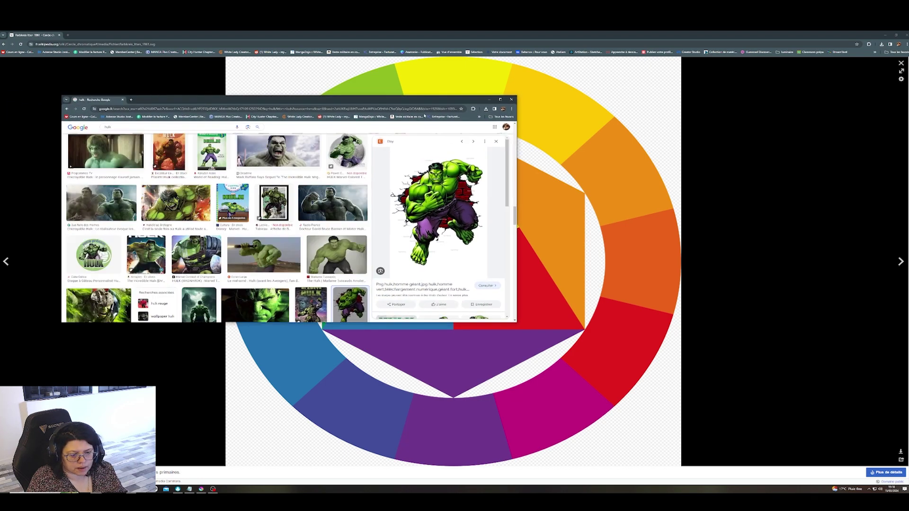
drag(403, 105, 480, 146)
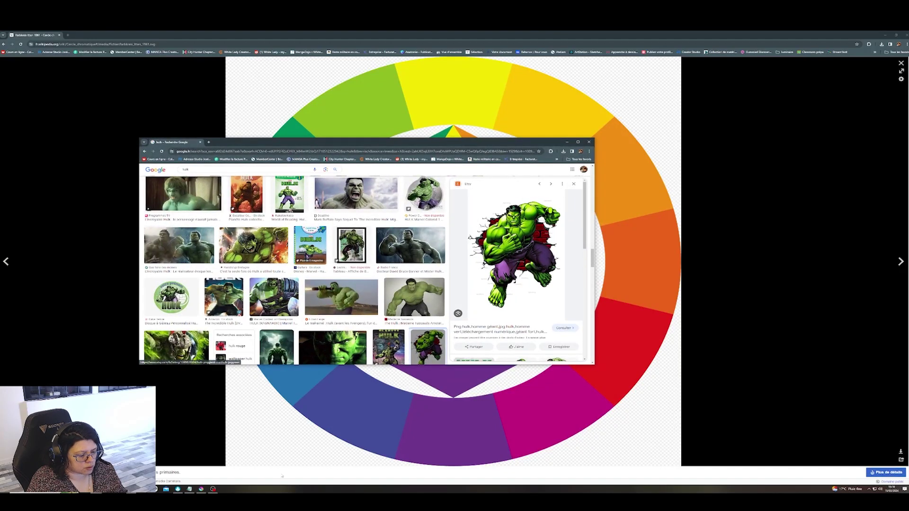
- Switch to Krita and pick a saturated medium-dark green as the painting colour
click(200, 490)
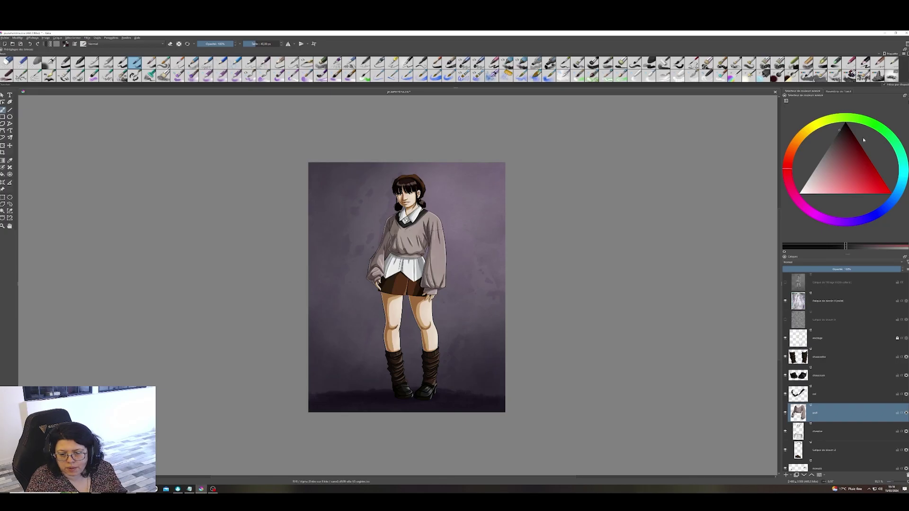
click(874, 126)
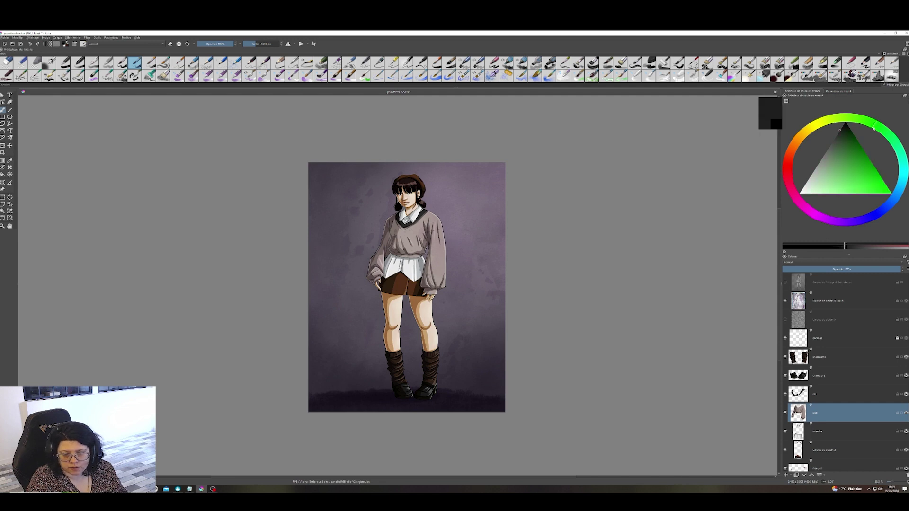
click(864, 151)
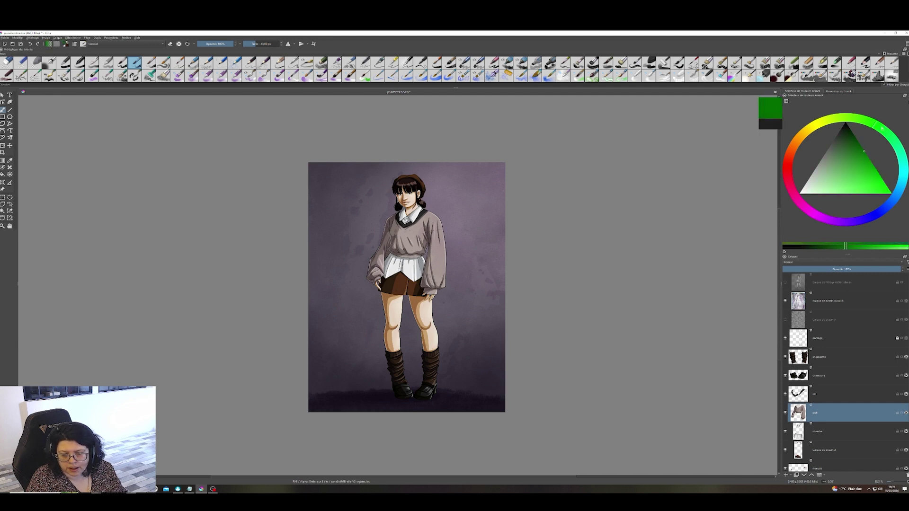
- Set the painting colour to the magenta opposite the green on the colour wheel and darken it slightly
click(813, 215)
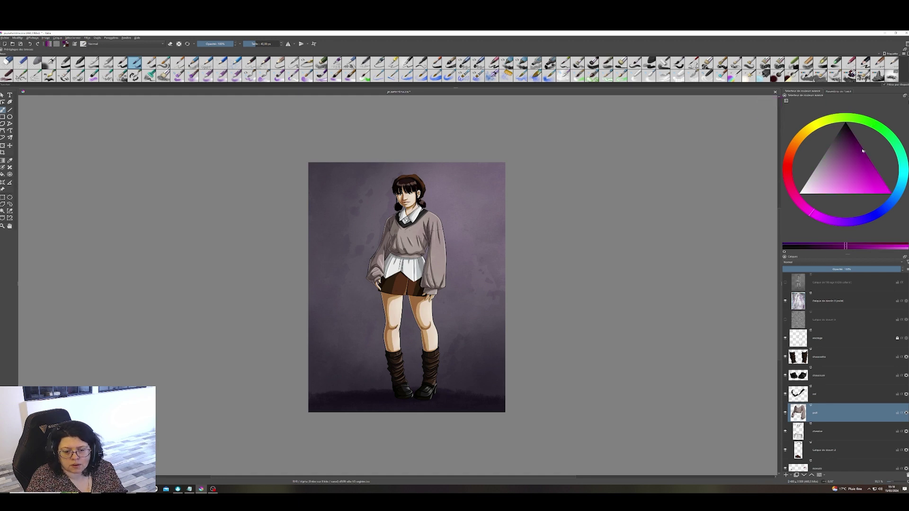
drag(863, 151, 863, 144)
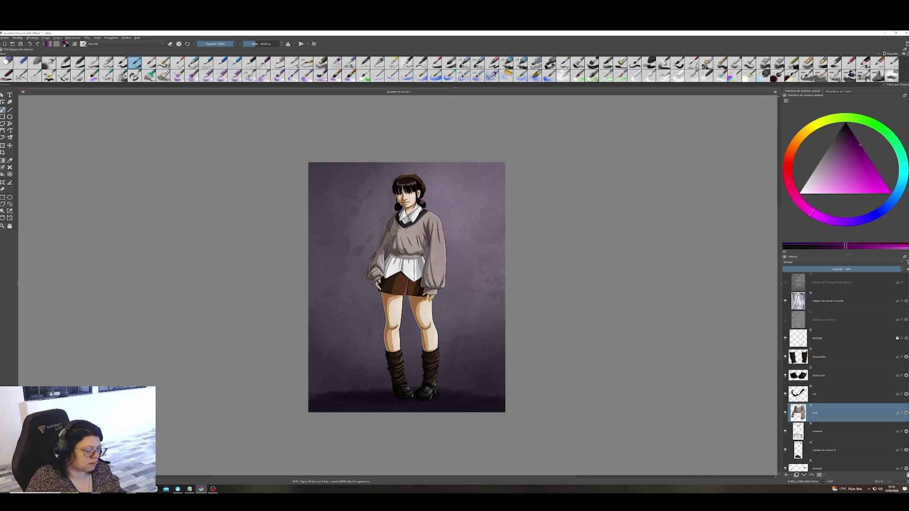
- Browse the Hulk image results, preview the picture of the green character in purple trousers with its related images, and close the window
mouse_move(201, 489)
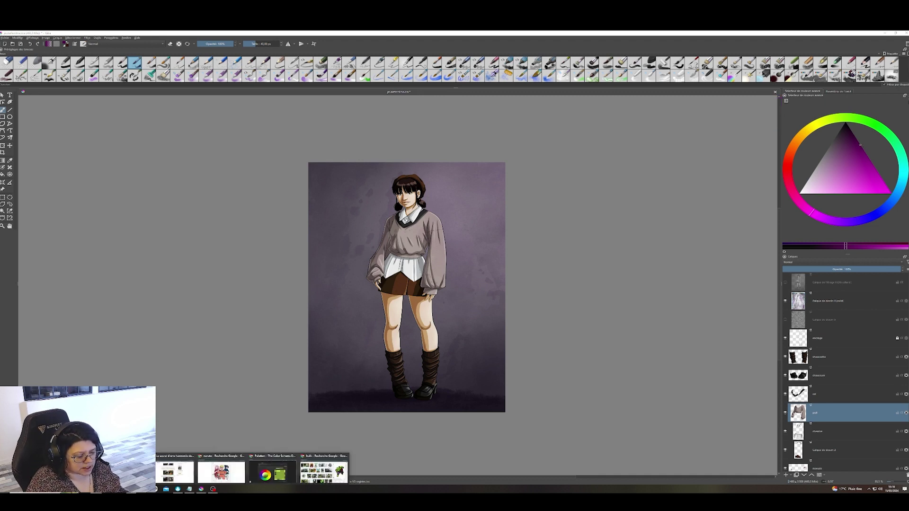
click(324, 470)
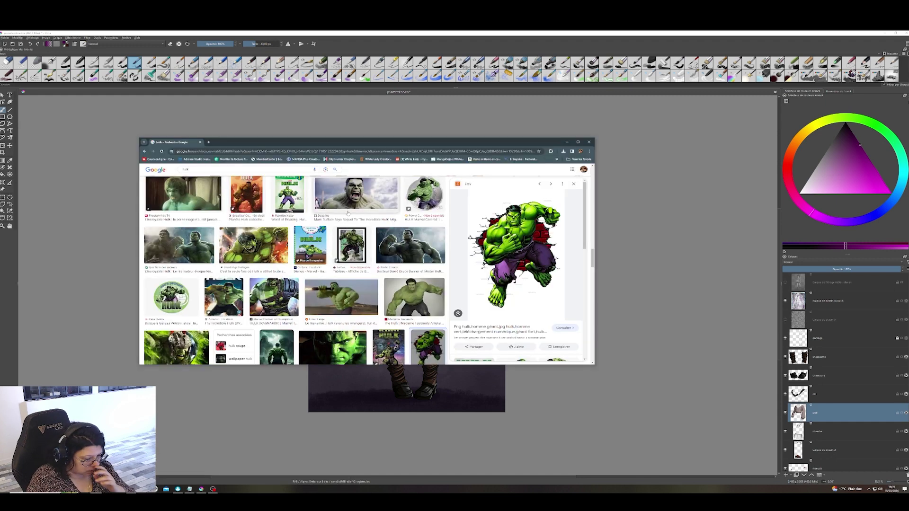
scroll(381, 227, down, 6)
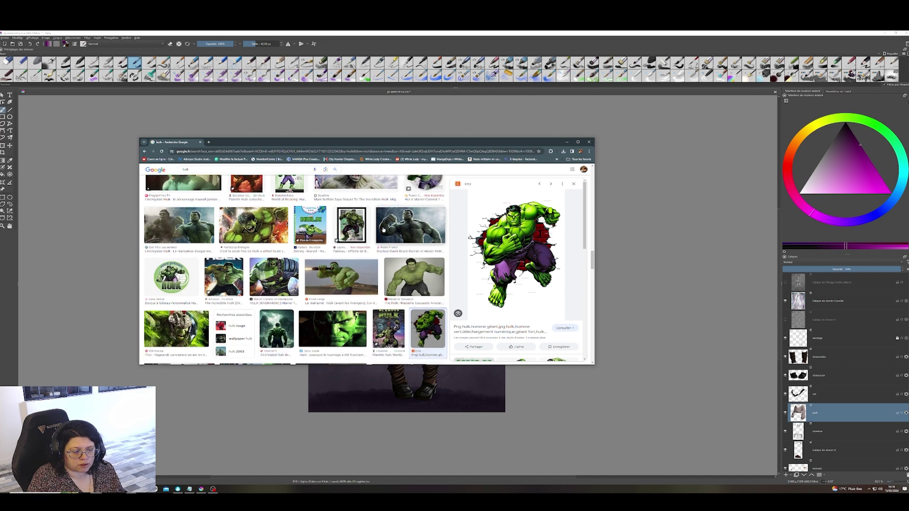
scroll(384, 230, down, 4)
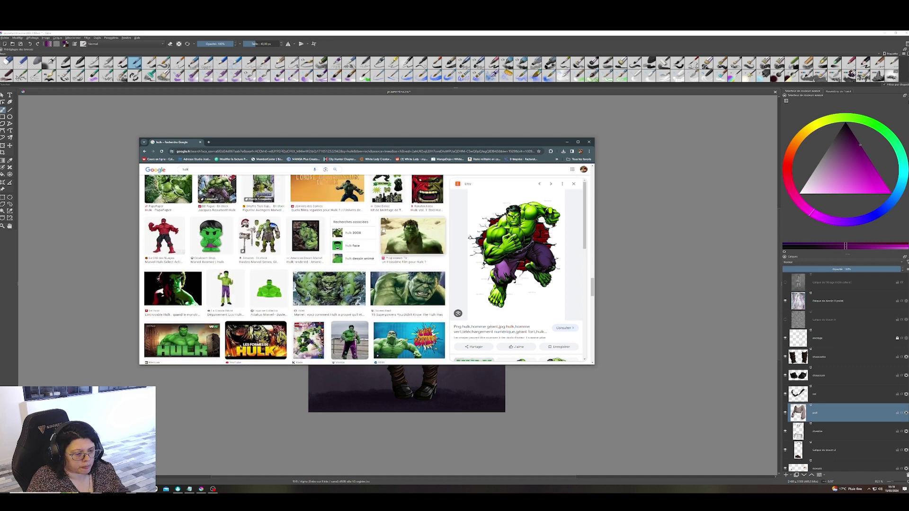
scroll(383, 230, down, 2)
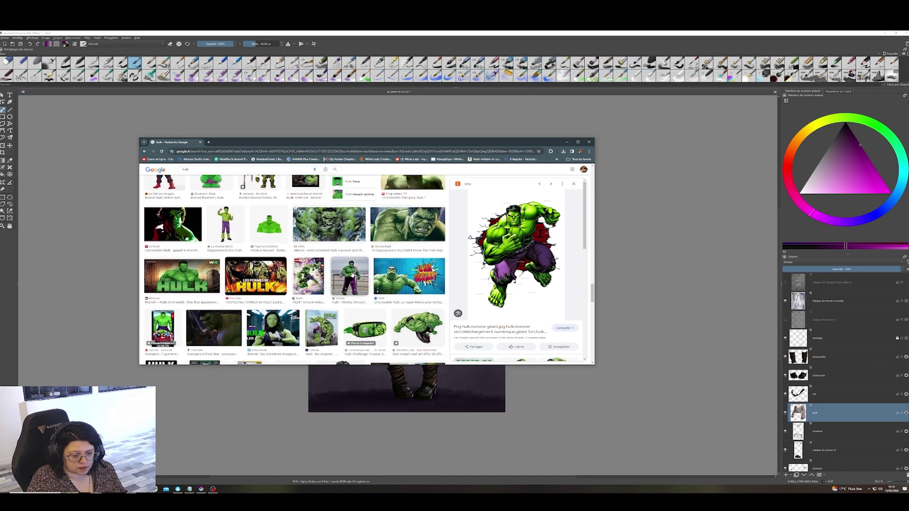
click(349, 276)
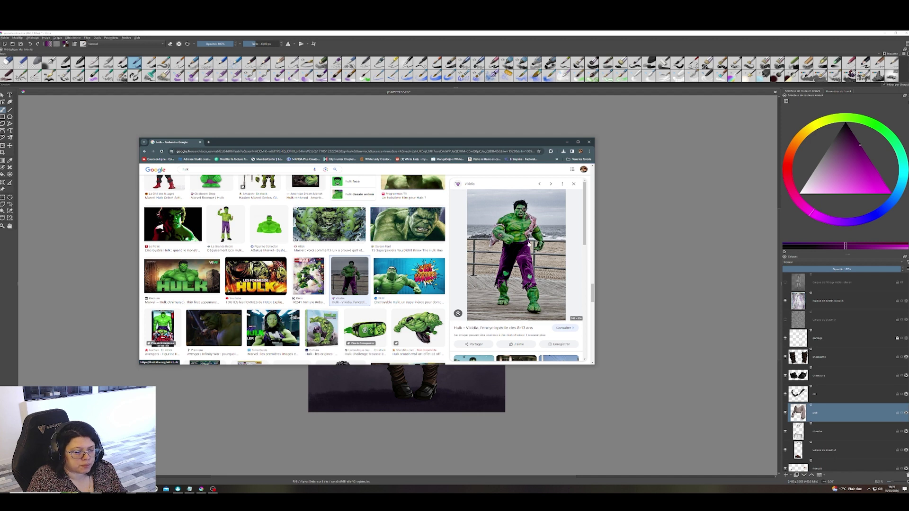
scroll(533, 237, down, 3)
scroll(516, 277, down, 2)
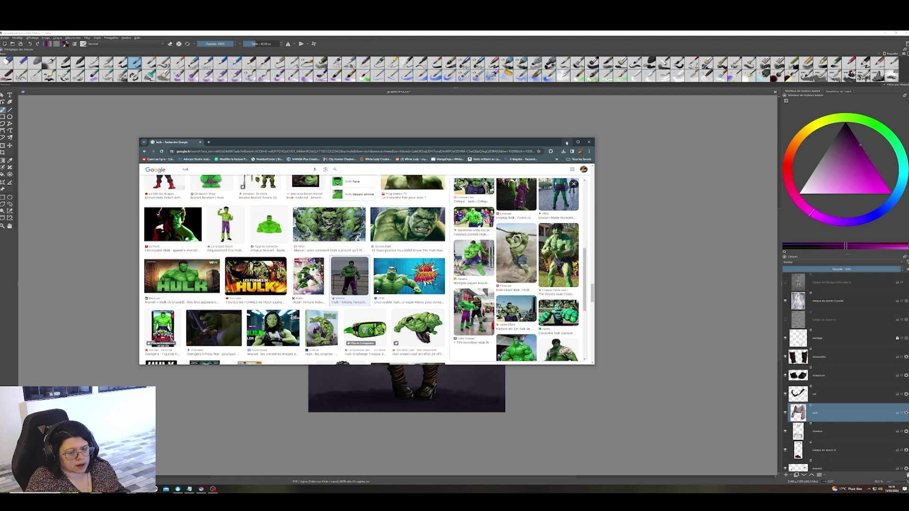
click(588, 142)
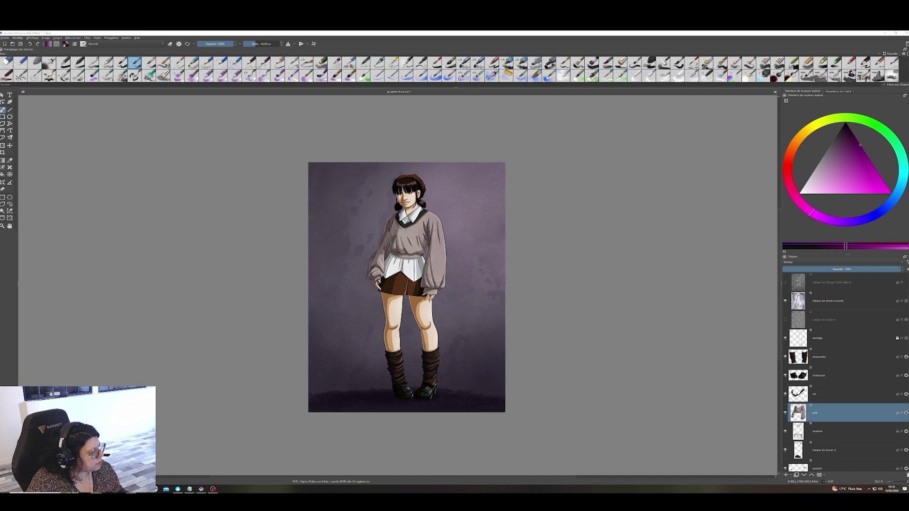
- Show the image comparing the Alice in Wonderland and Focus posters in a maximized window and enlarge it
key(alt+Tab)
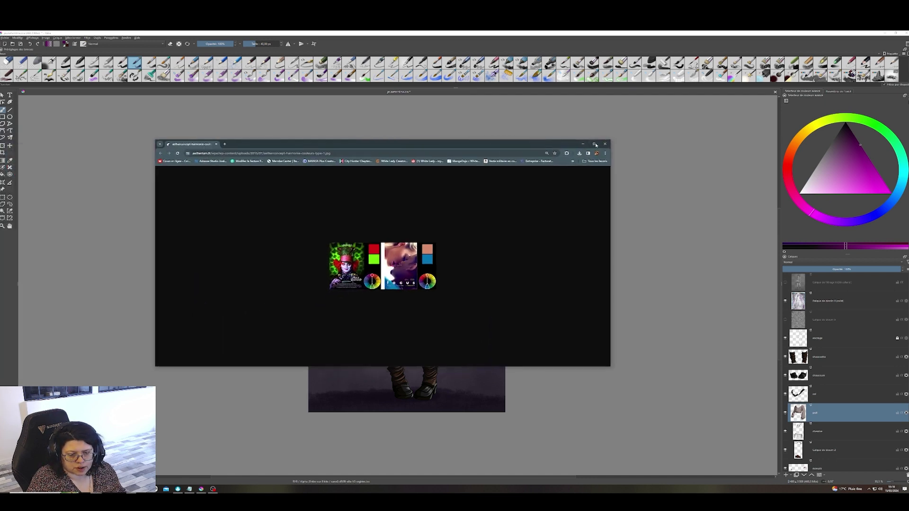
click(593, 143)
scroll(466, 313, up, 9)
scroll(466, 312, down, 2)
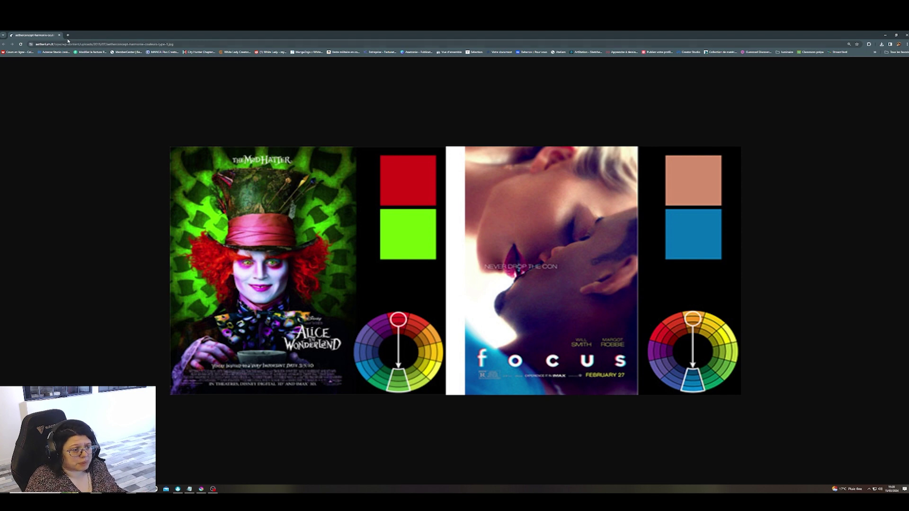
- Search for images of "dragon ball piccolo" in a new tab, using the corrected spelling, and close that tab after viewing them
click(68, 35)
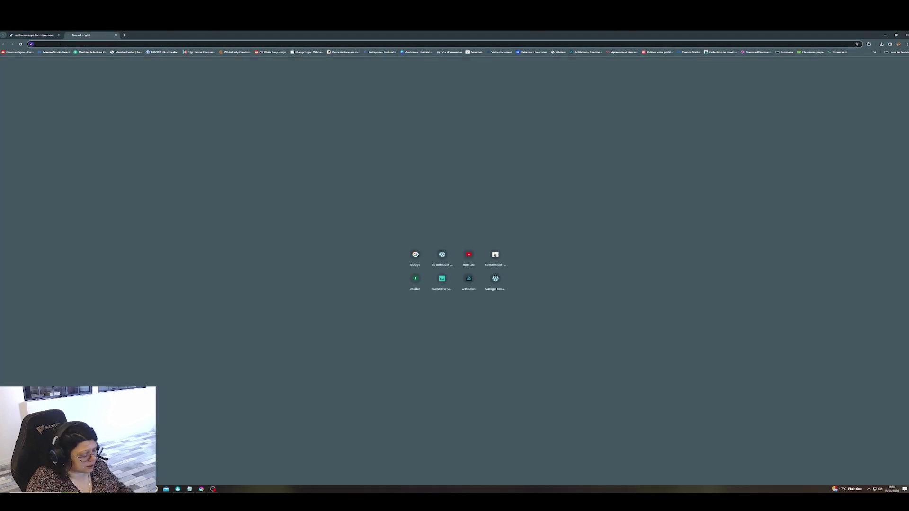
text(fdra)
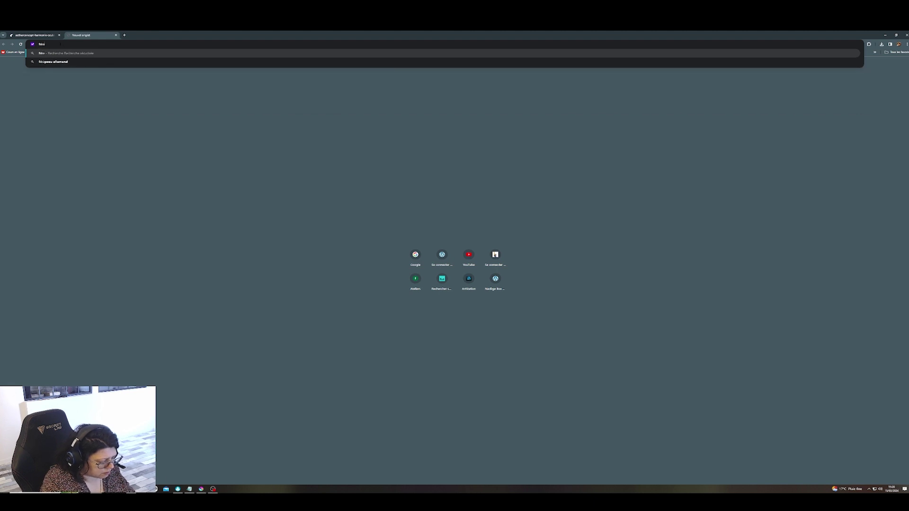
text(gon ball)
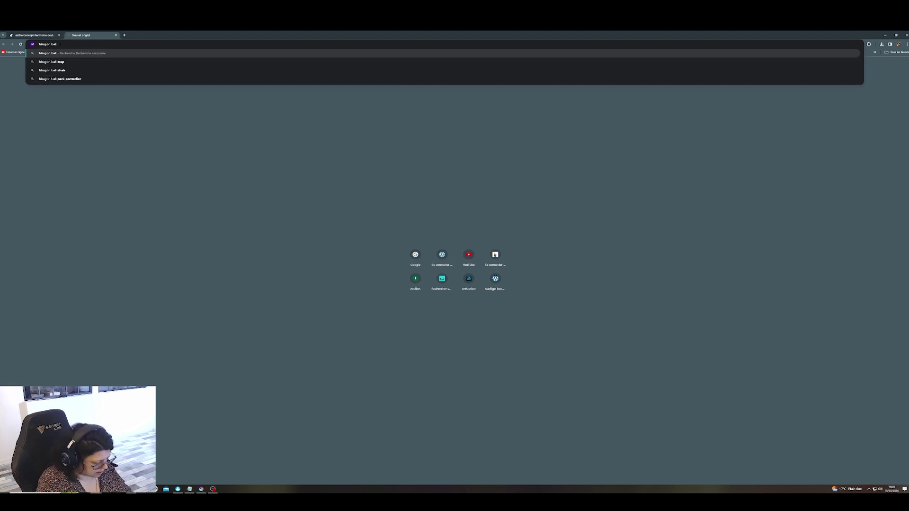
text( piccolo)
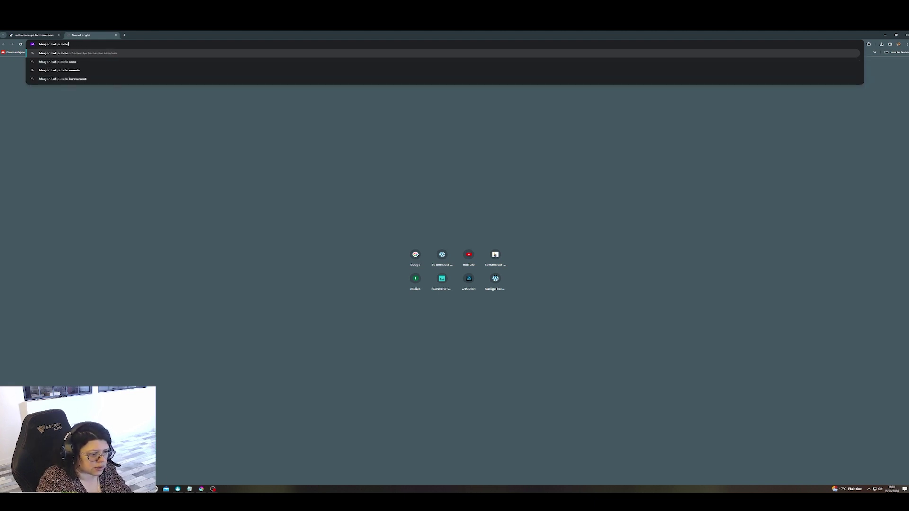
key(Return)
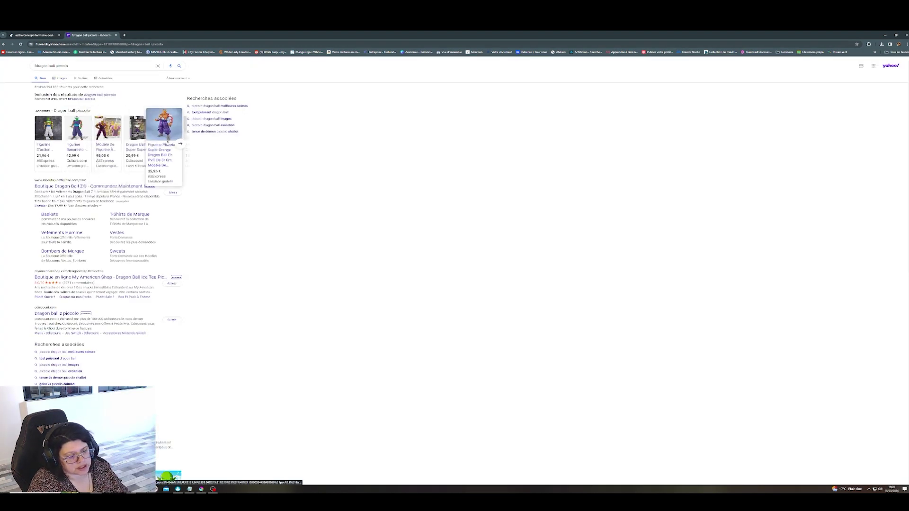
click(56, 81)
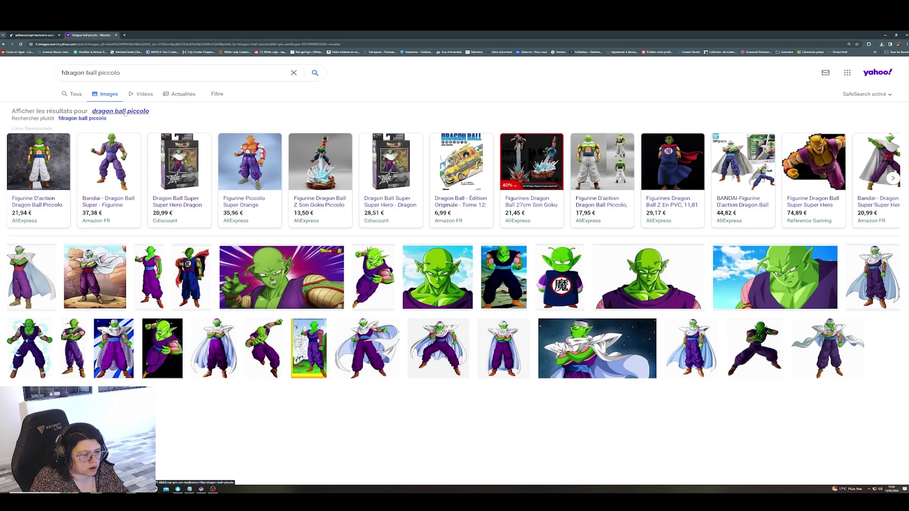
click(125, 112)
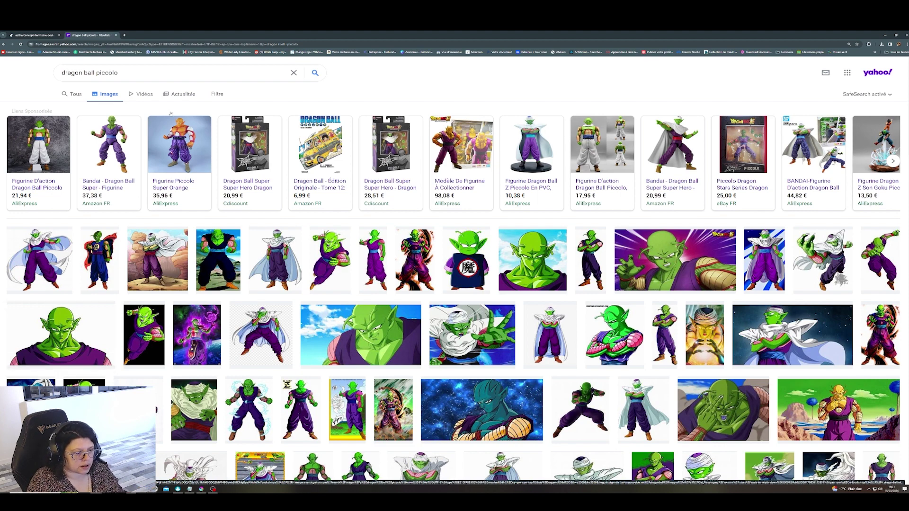
click(117, 36)
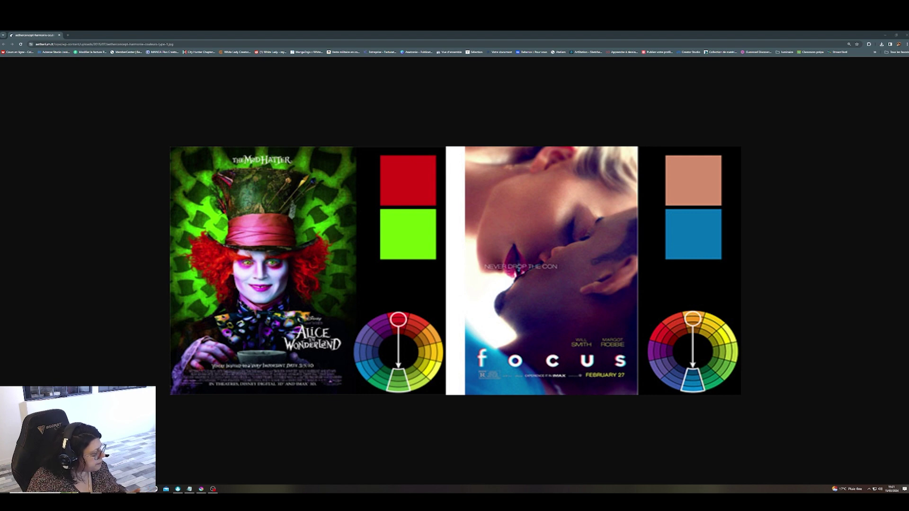
- Zoom the film poster comparison back out to a small size and close it
key(ctrl+minus)
key(ctrl+minus)
key(ctrl+minus)
key(ctrl+minus)
key(ctrl+minus)
key(ctrl+minus)
key(ctrl+minus)
key(ctrl+minus)
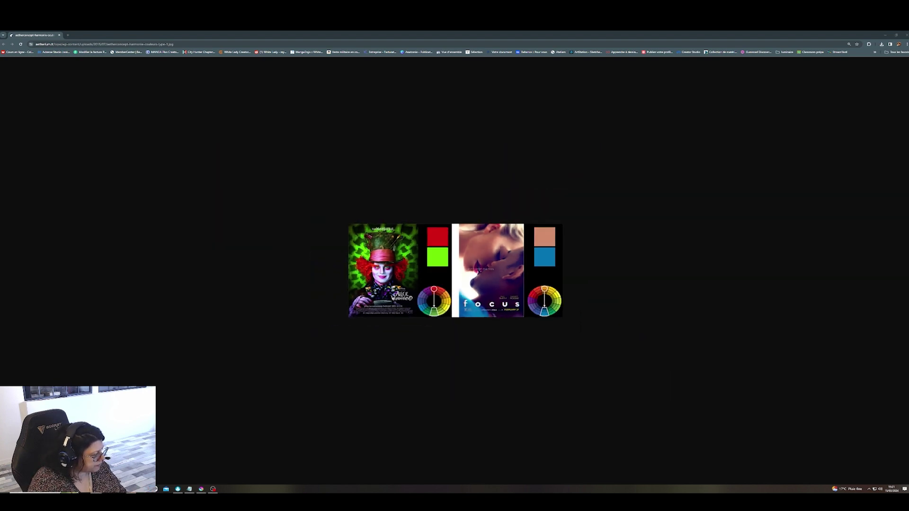
key(ctrl+minus)
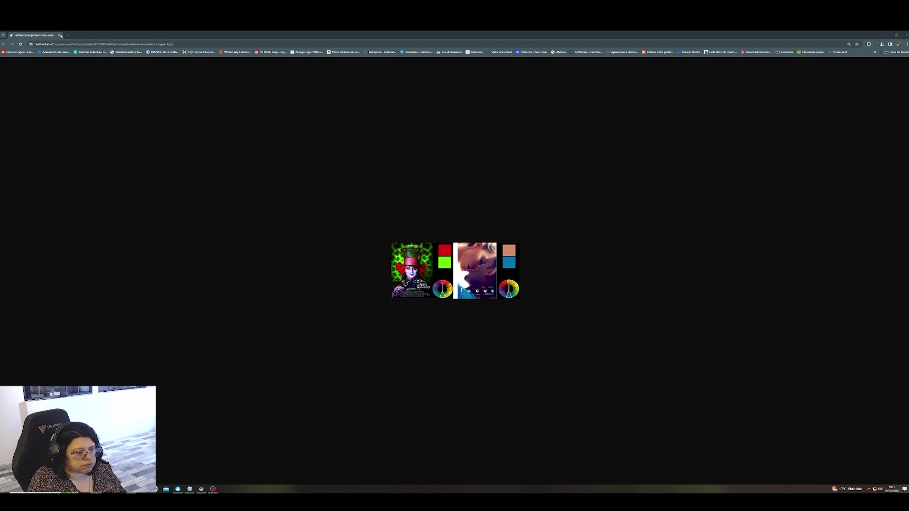
click(61, 35)
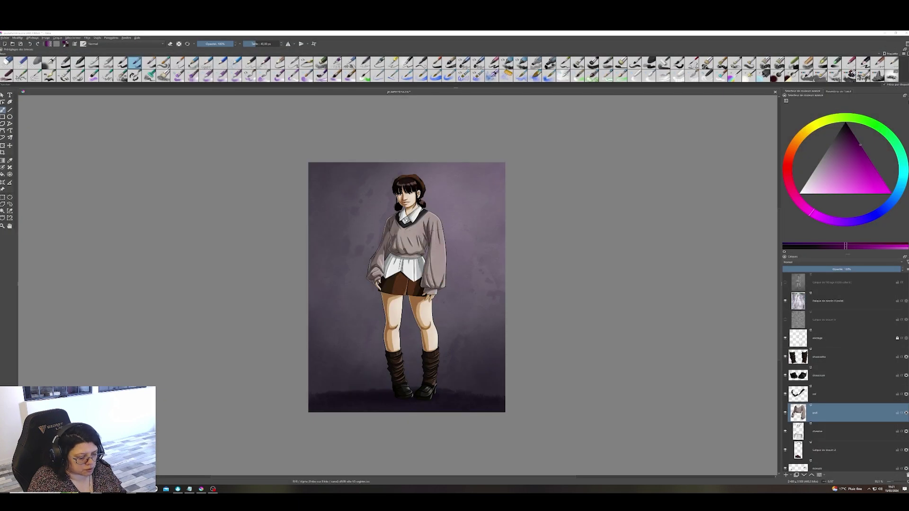
- Switch to Paletton and build an adjacent three-colour palette from a red base at hue 359°
mouse_move(201, 489)
click(274, 474)
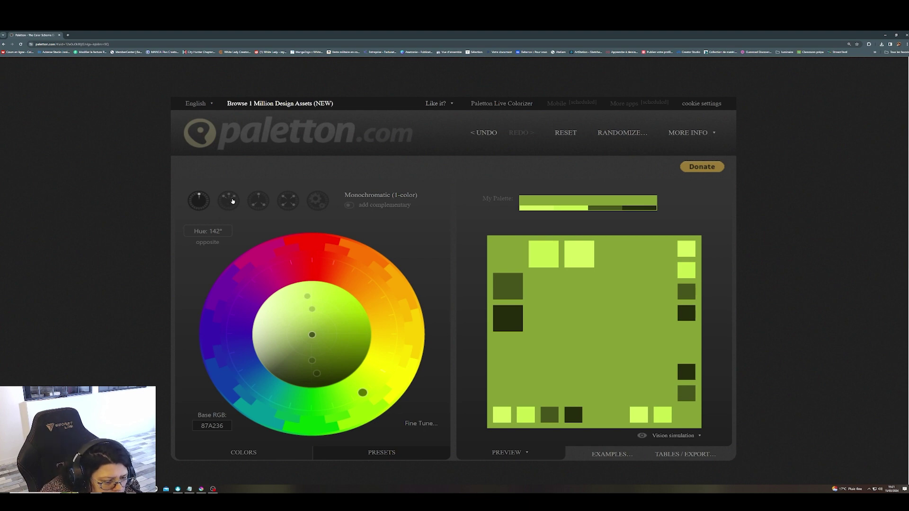
click(228, 201)
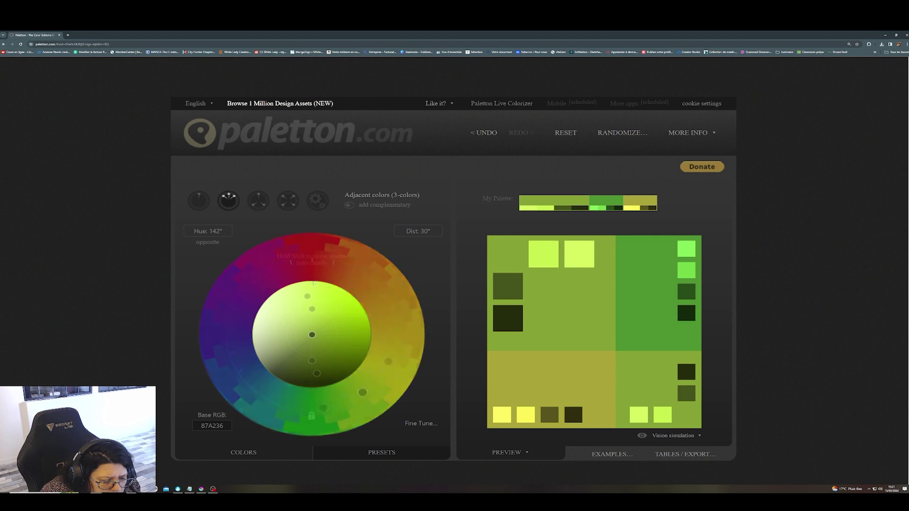
click(311, 269)
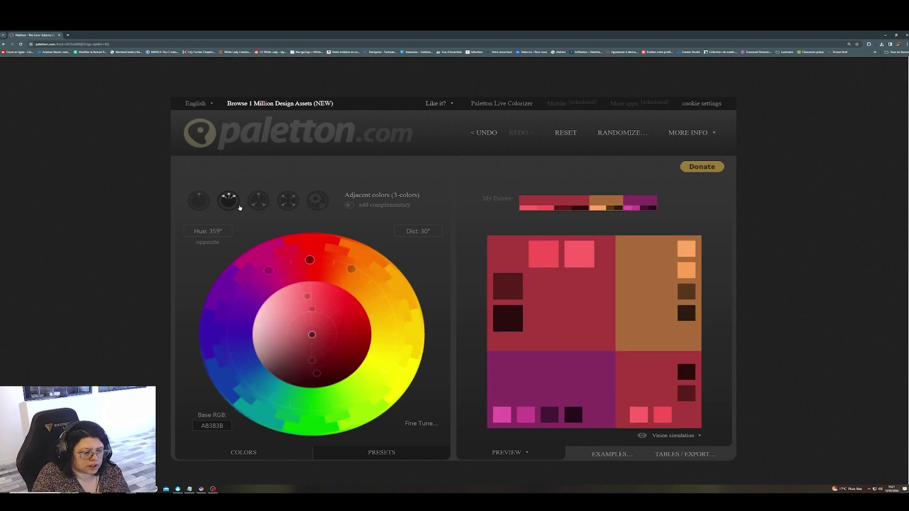
- Change the palette to a triad with a purple base at hue 315° and a 66° distance, and intensify the contrast of its shades
click(251, 202)
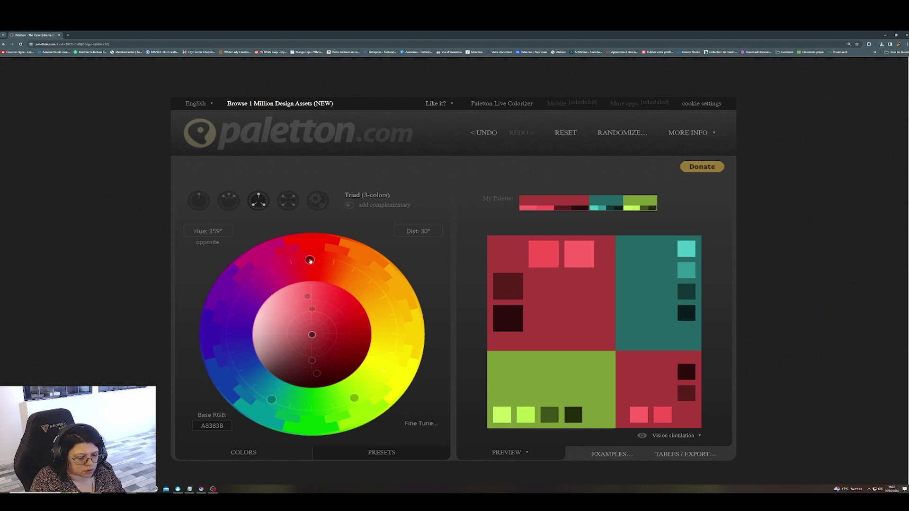
drag(310, 260, 234, 279)
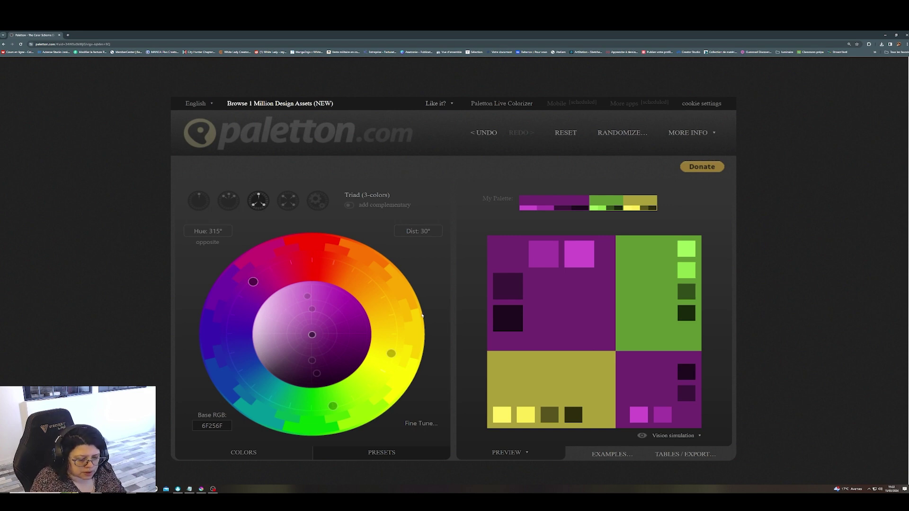
drag(391, 359, 436, 347)
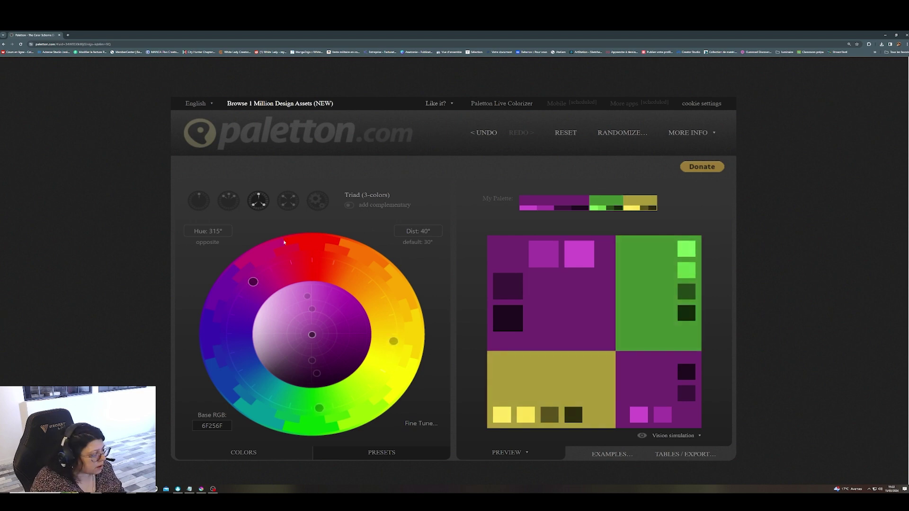
drag(393, 341, 420, 297)
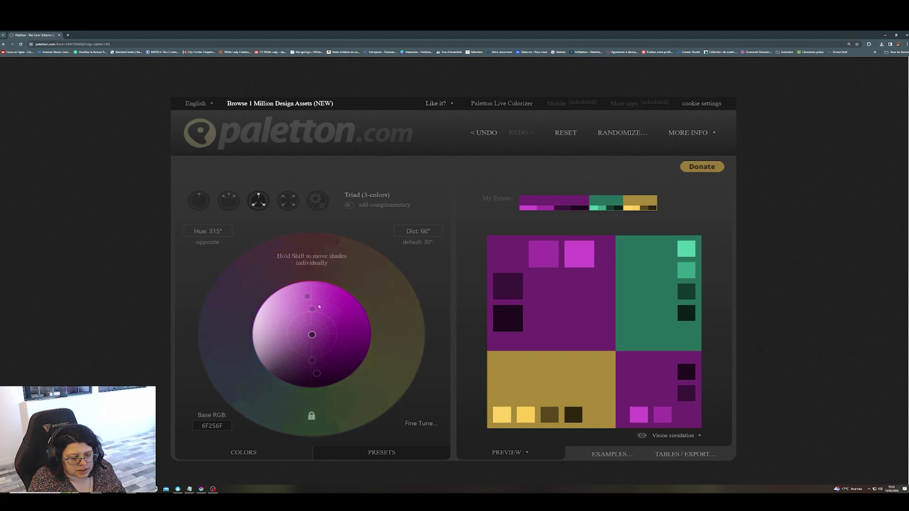
drag(305, 296, 322, 287)
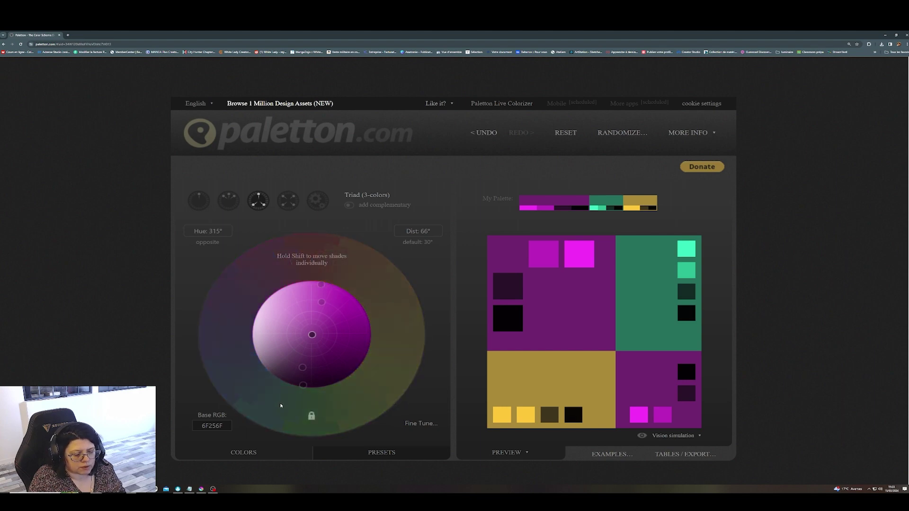
- Try a yellow base at hue 107° for the triad, and settle on purple at hue 319° with a 71° distance
click(388, 356)
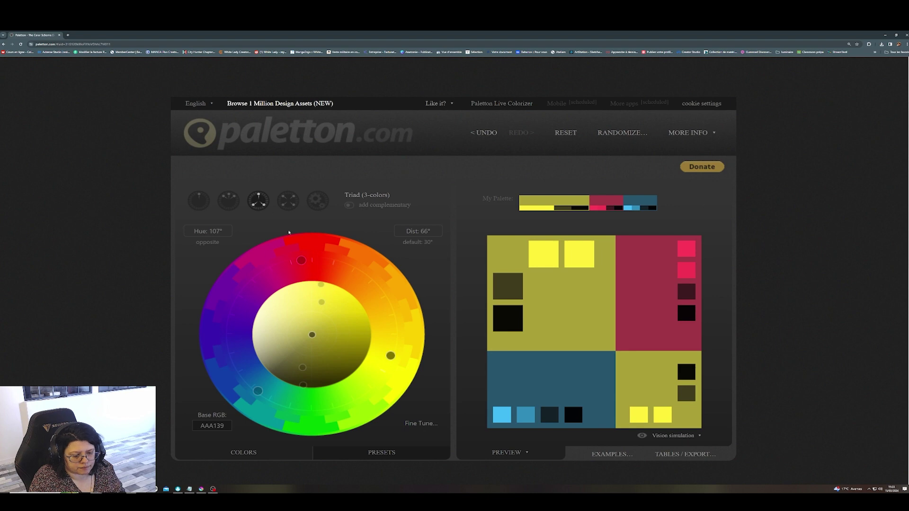
mouse_move(299, 262)
mouse_down()
mouse_move(284, 264)
mouse_move(309, 265)
mouse_up()
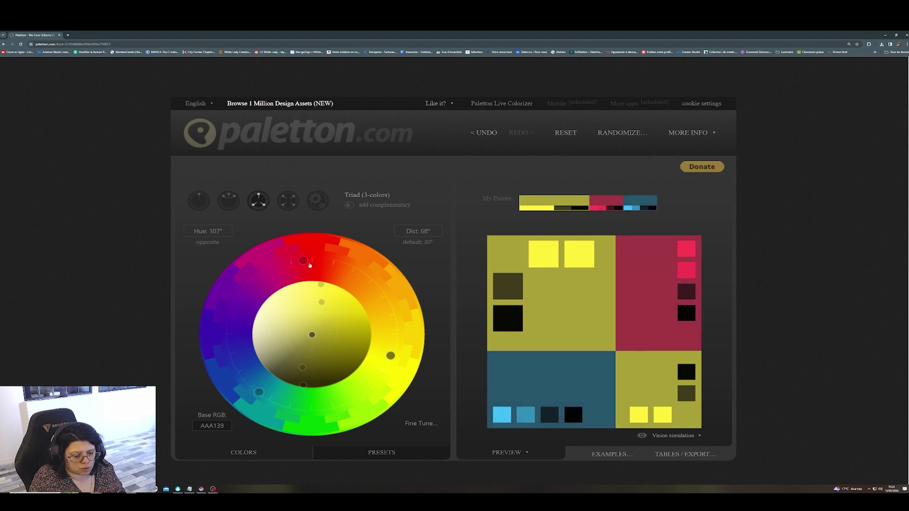
drag(397, 360, 257, 278)
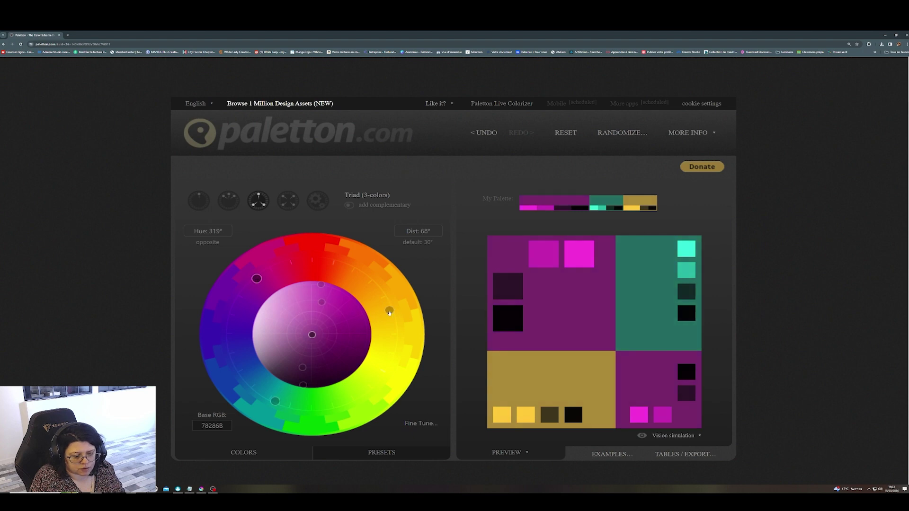
mouse_move(390, 313)
mouse_down()
mouse_move(394, 326)
mouse_move(393, 307)
mouse_up()
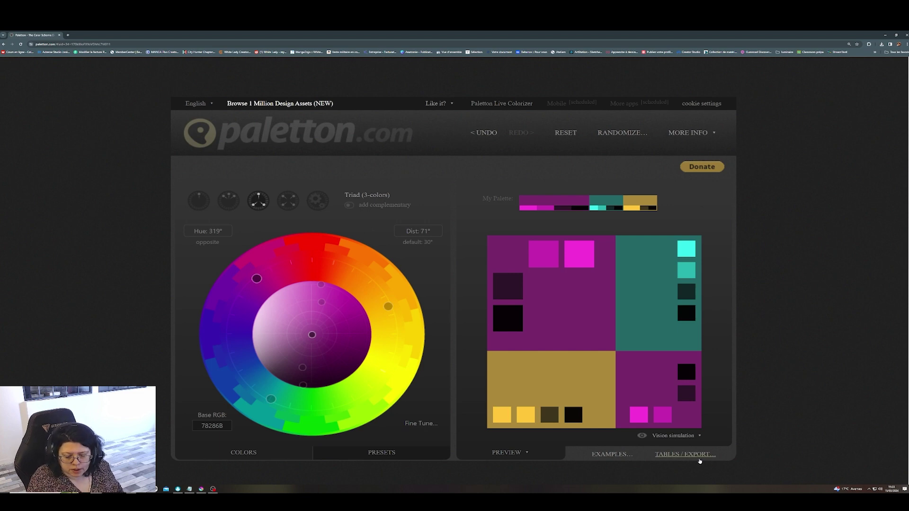
- Open the triad palette's colour tables and display its downloadable PNG palette images
click(696, 457)
click(682, 175)
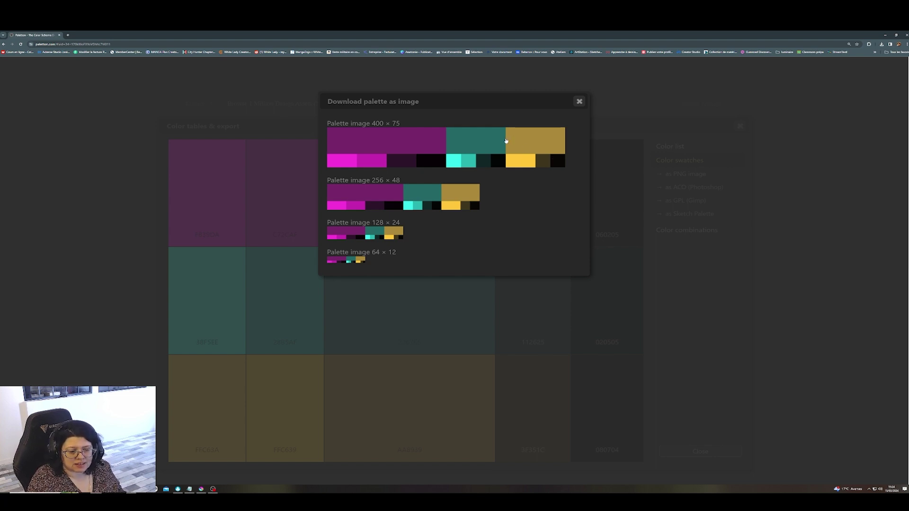
drag(482, 101, 483, 35)
- Switch to Krita and use the HSV adjustment to shift the sweater layer's hue to purple and strongly raise its saturation
key(alt+Tab)
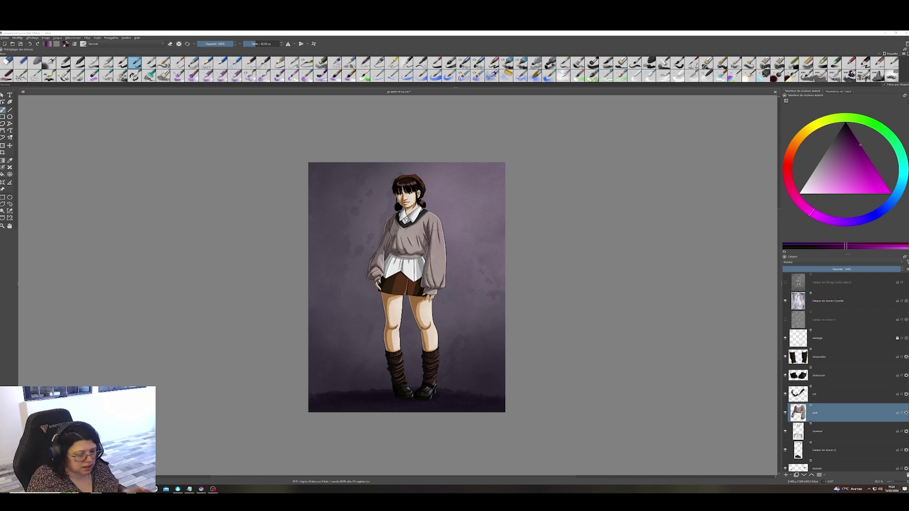
scroll(468, 246, up, 3)
scroll(468, 246, down, 2)
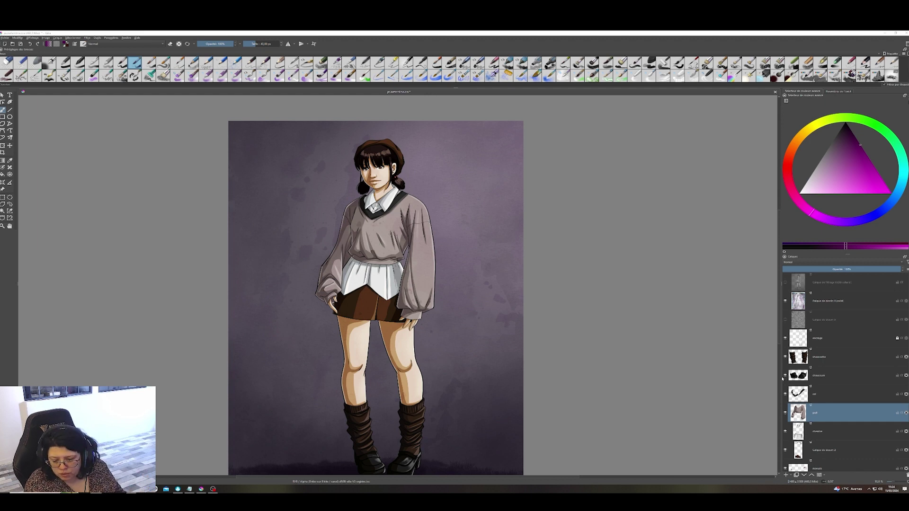
click(89, 38)
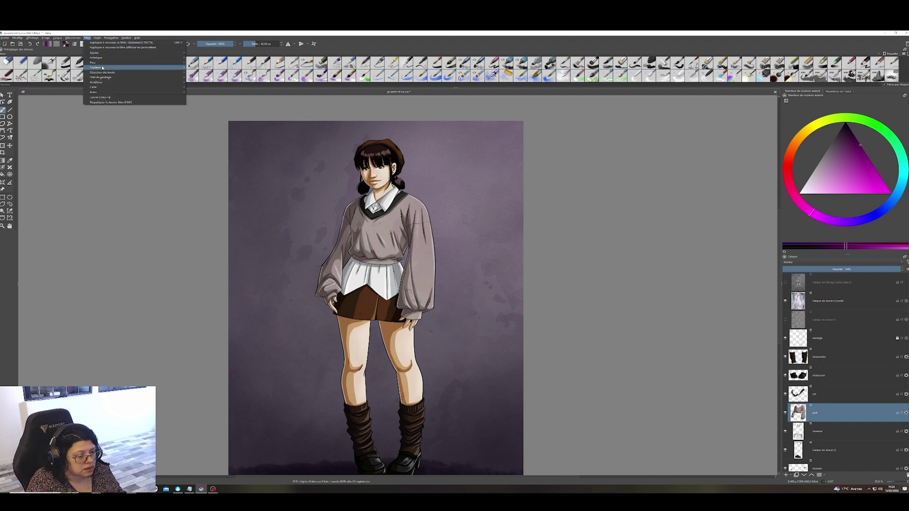
mouse_move(111, 55)
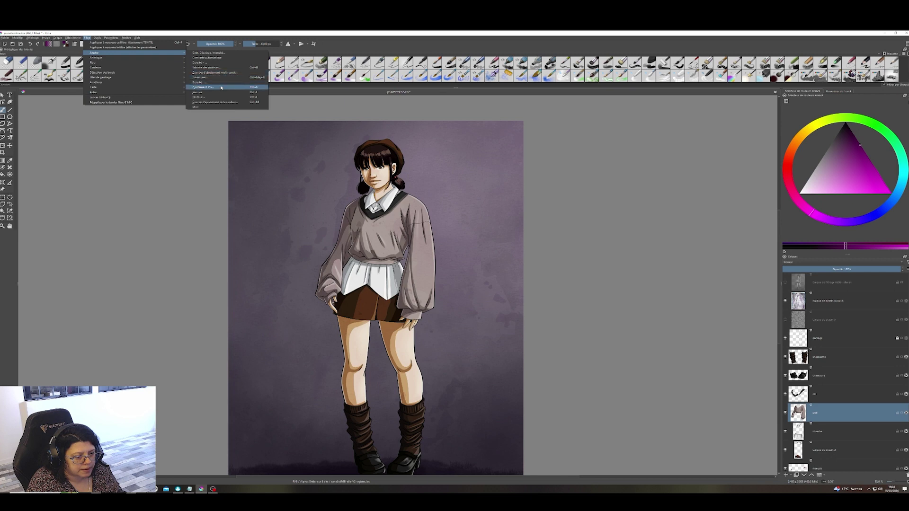
click(204, 87)
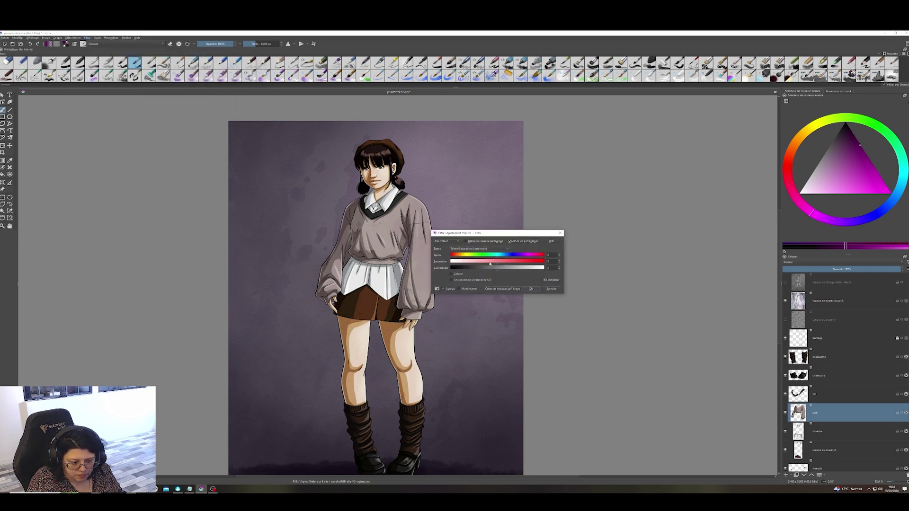
mouse_move(496, 258)
mouse_down()
mouse_move(557, 256)
mouse_move(473, 256)
mouse_move(481, 256)
mouse_up()
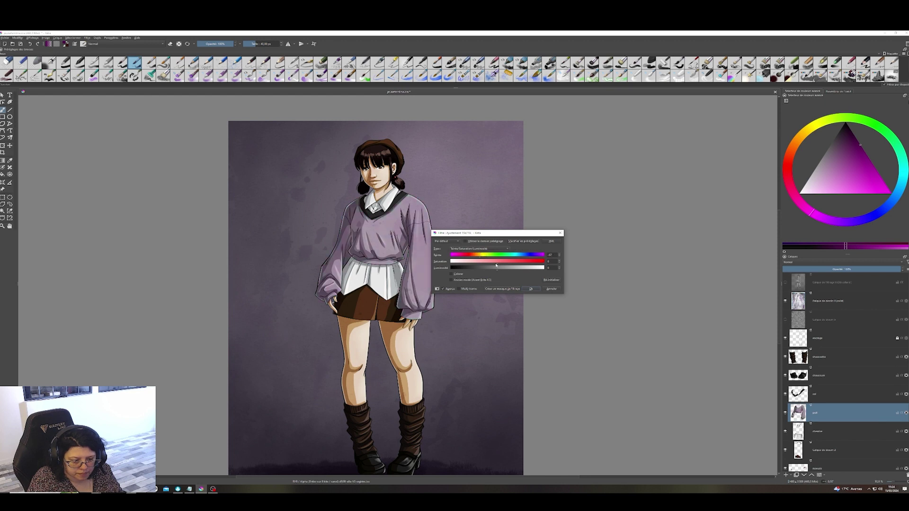
drag(537, 269, 549, 268)
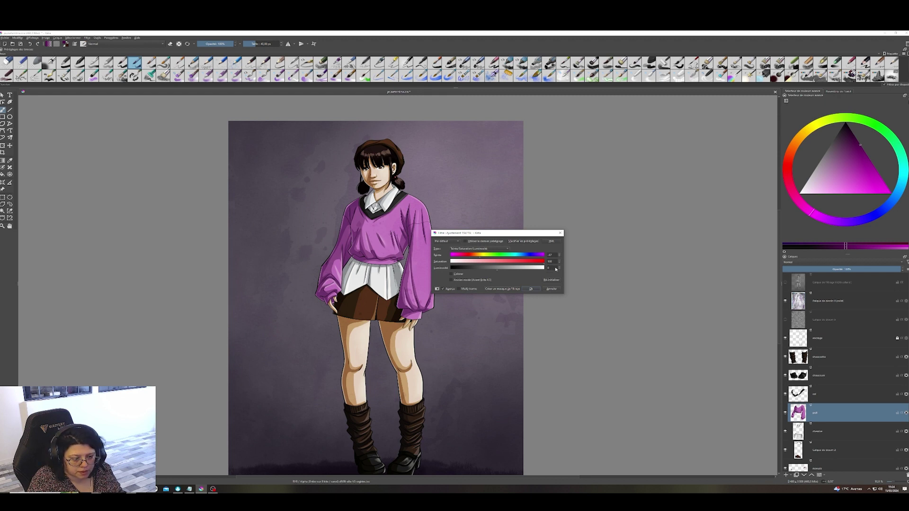
click(533, 289)
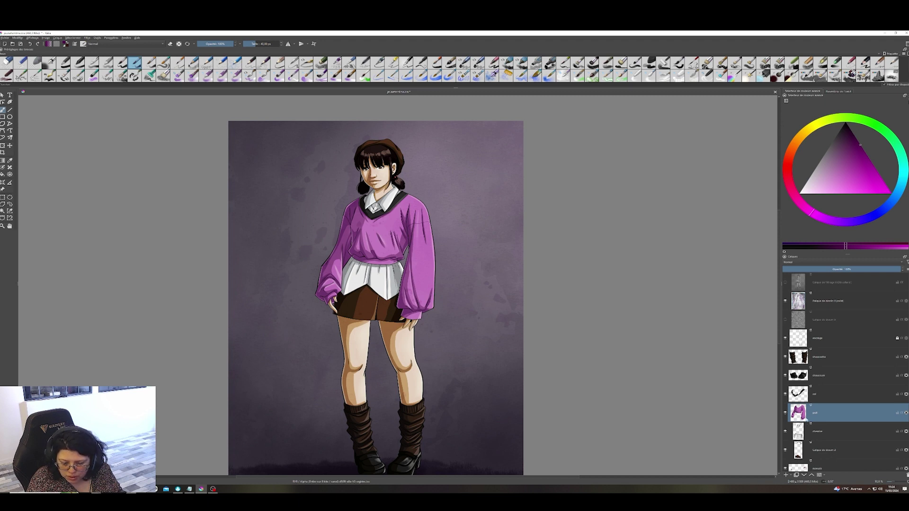
- Toggle layer visibility to find the layer holding the skirt and beret, and select it
scroll(807, 420, down, 2)
scroll(806, 420, up, 2)
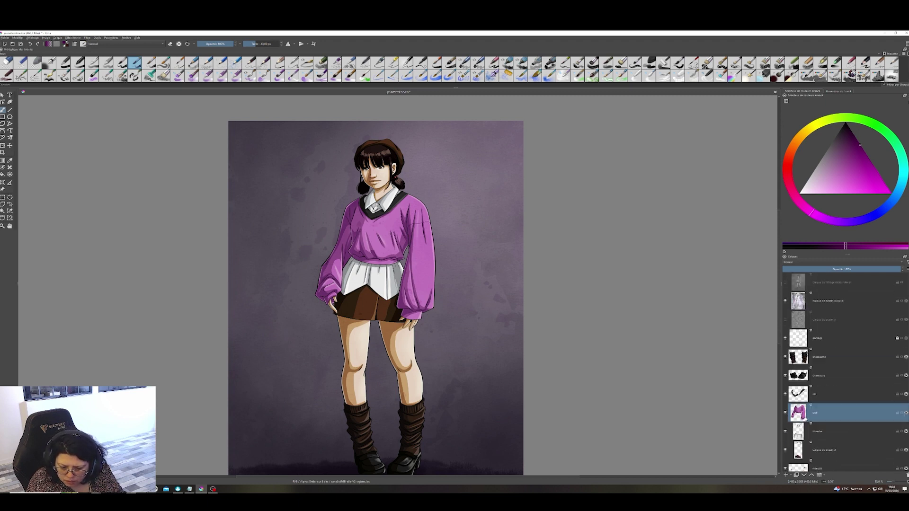
click(817, 431)
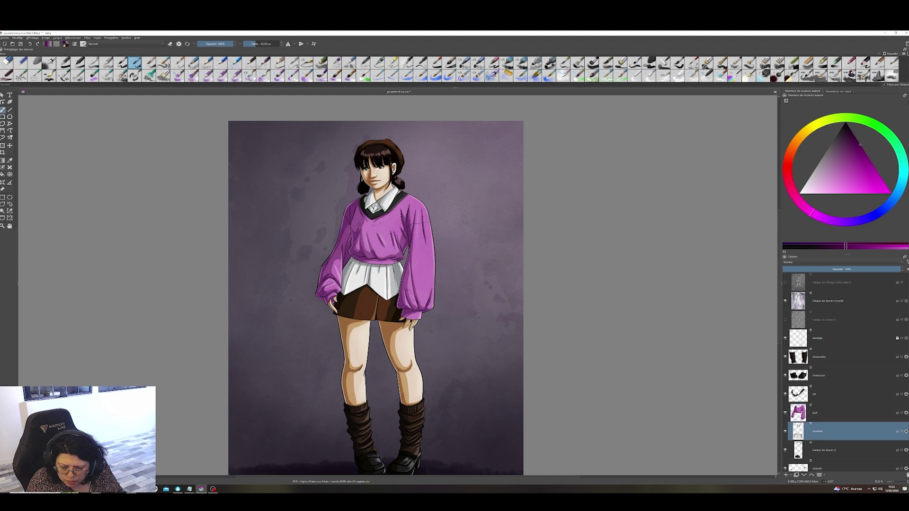
click(817, 450)
scroll(814, 379, down, 5)
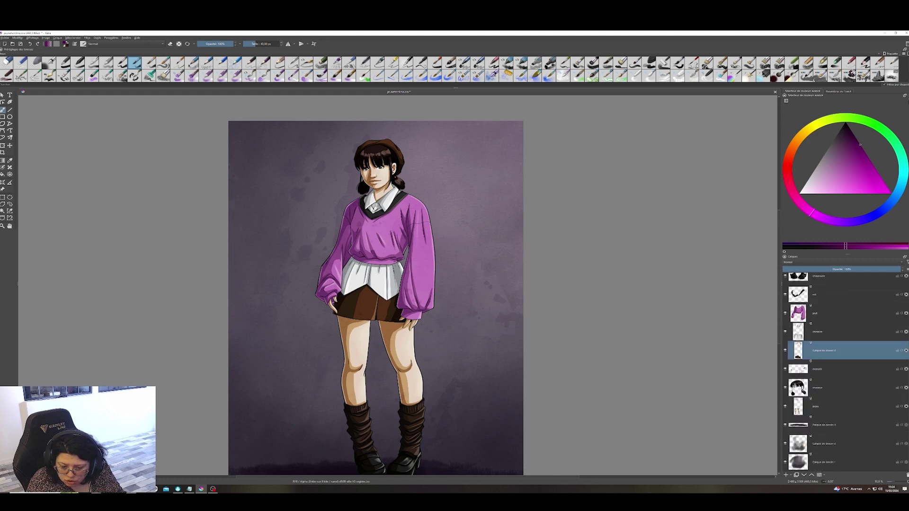
scroll(846, 372, up, 3)
click(798, 316)
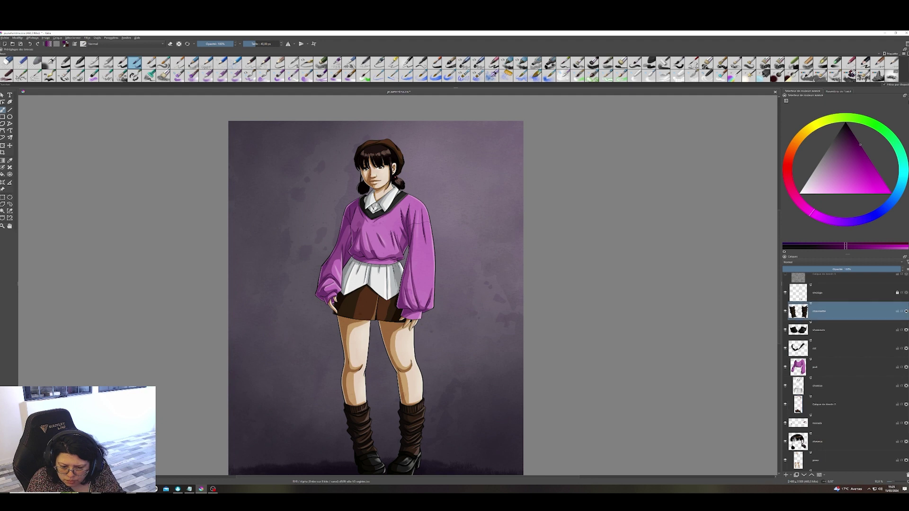
click(786, 294)
click(785, 294)
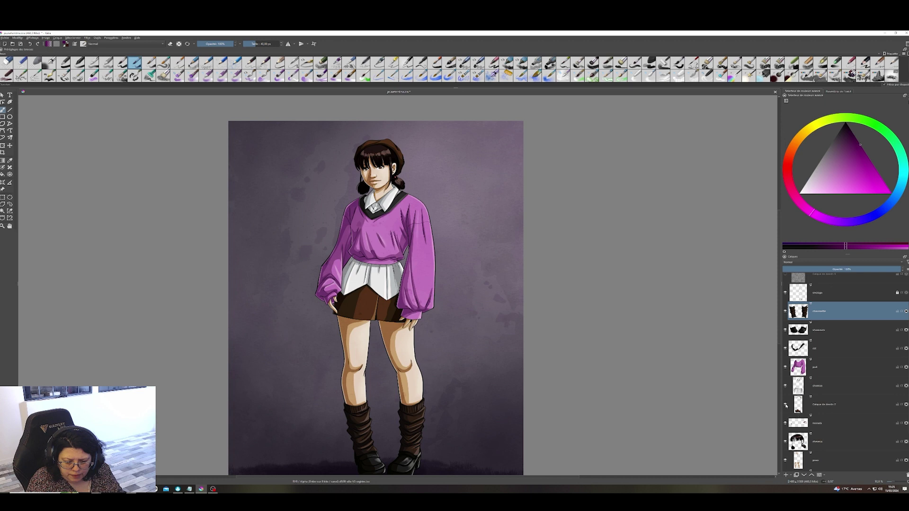
click(786, 405)
click(786, 405)
click(803, 408)
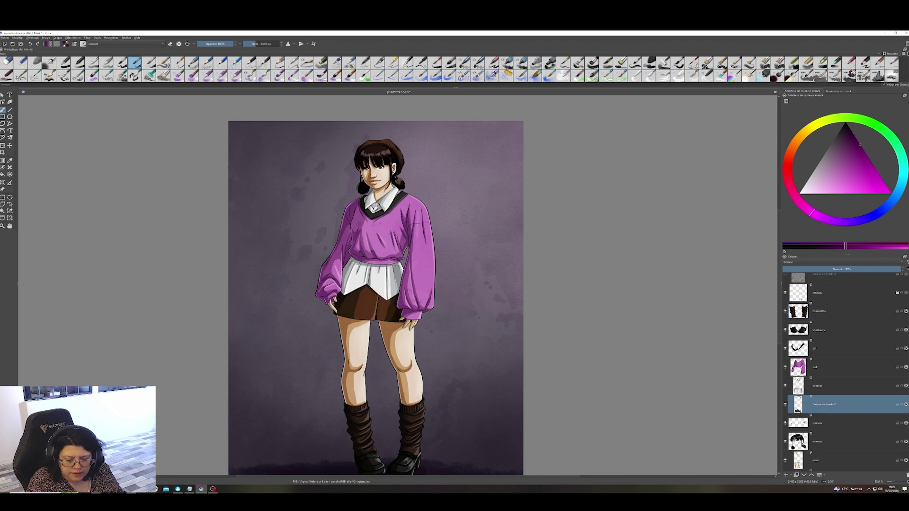
- Shift the hue of the skirt and beret from brown to dark teal blue with the HSV adjustment
click(87, 38)
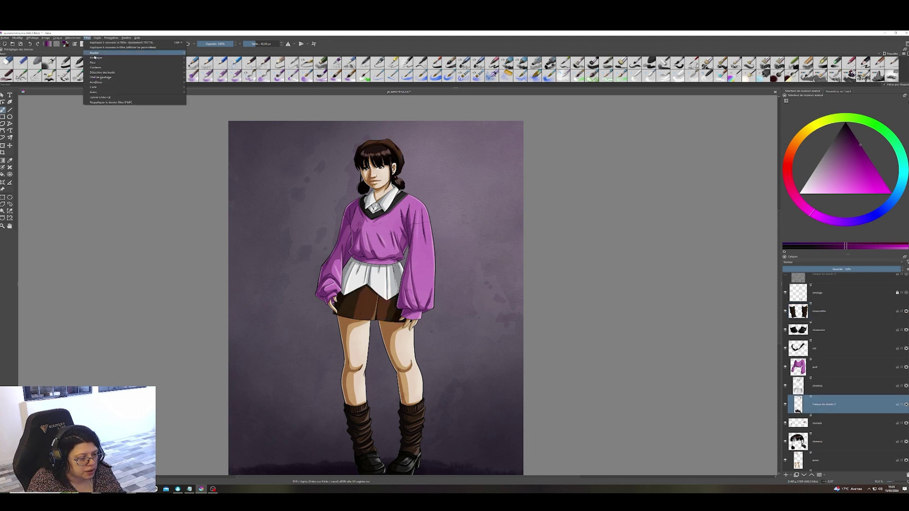
mouse_move(95, 59)
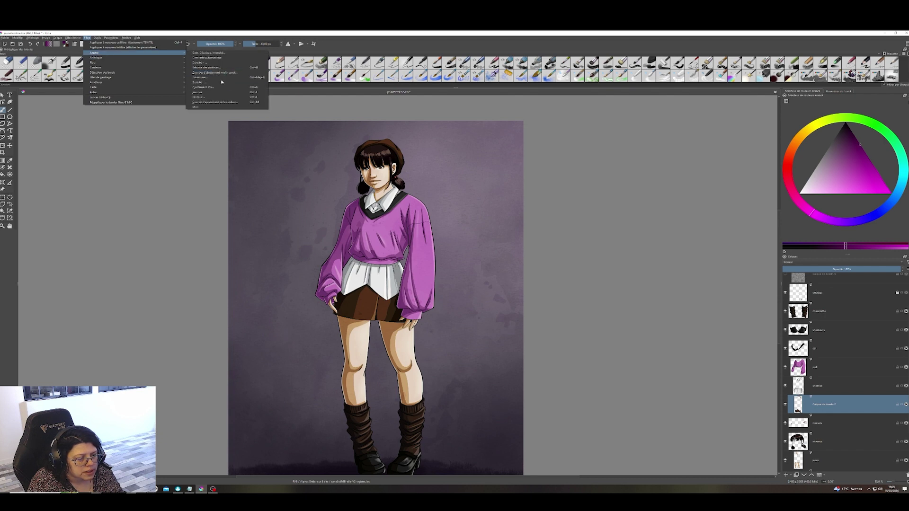
click(113, 48)
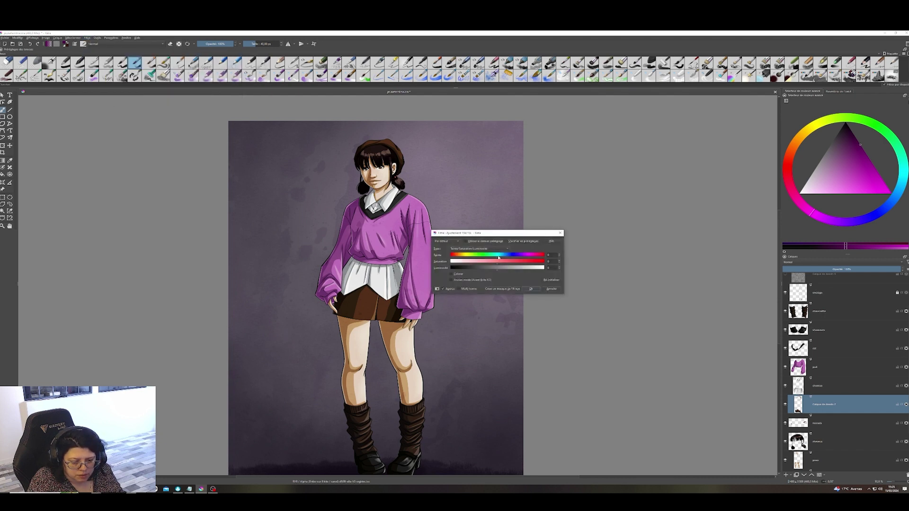
drag(498, 258, 439, 256)
click(526, 289)
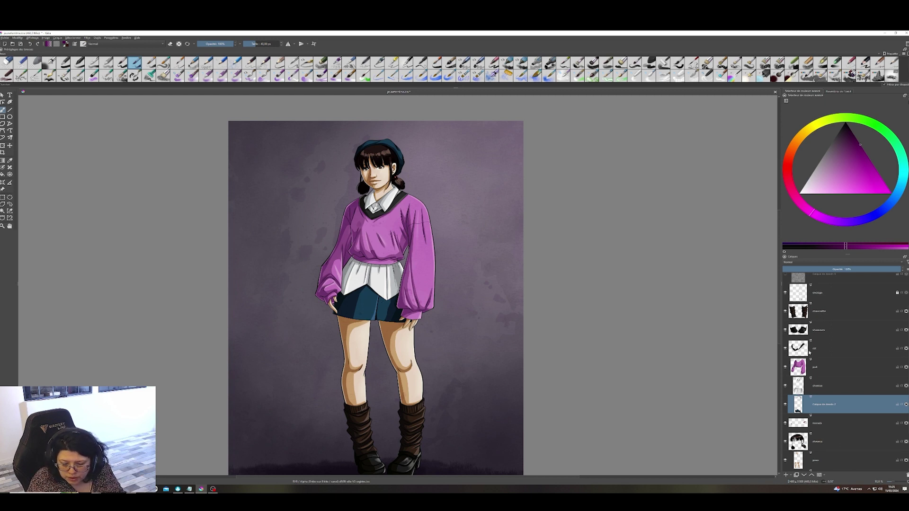
- Recolour the leg warmers layer to a more saturated olive yellow with the HSV adjustment
click(824, 311)
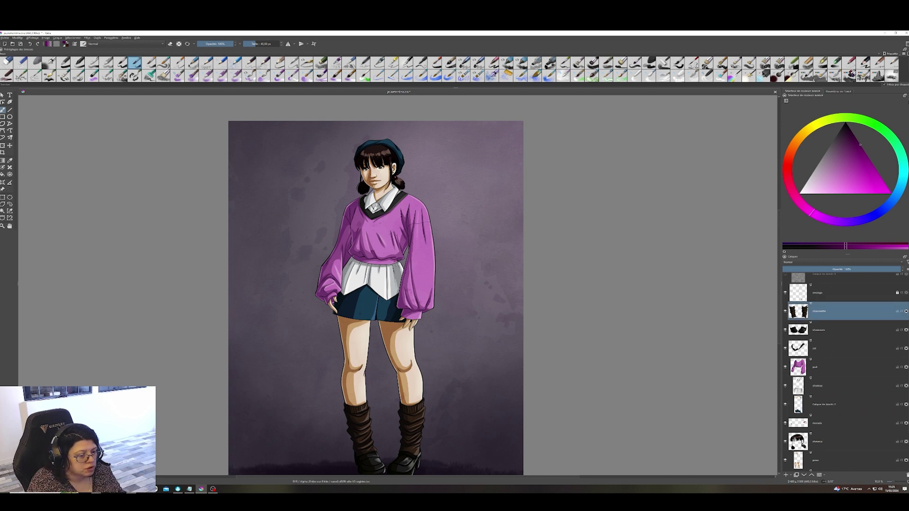
click(86, 38)
mouse_move(142, 52)
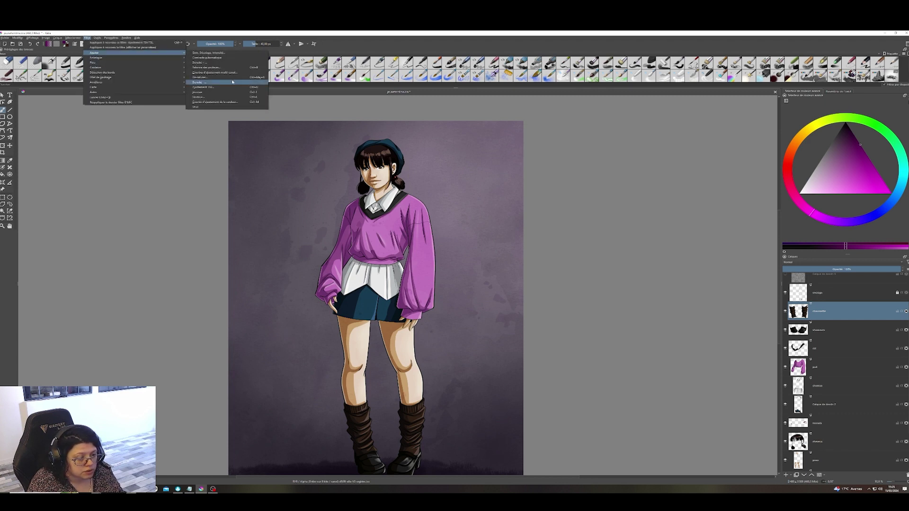
click(204, 87)
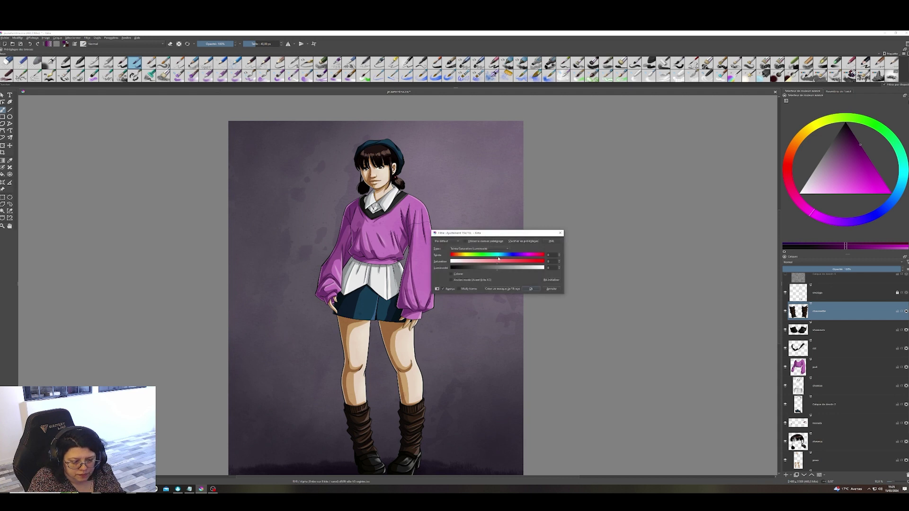
mouse_move(498, 259)
mouse_down()
mouse_move(451, 254)
mouse_move(513, 256)
mouse_move(492, 262)
mouse_move(529, 268)
mouse_move(496, 274)
mouse_move(511, 255)
mouse_move(502, 257)
mouse_move(517, 255)
mouse_move(502, 260)
mouse_up()
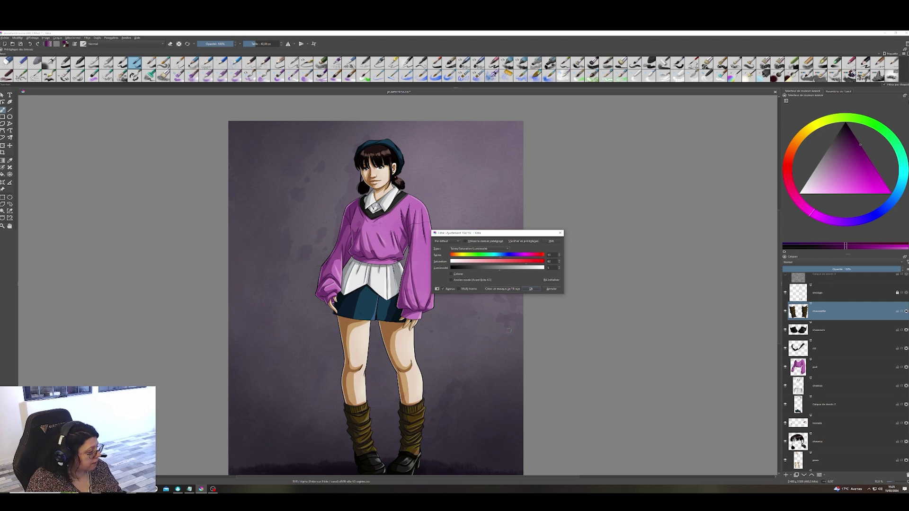
click(531, 289)
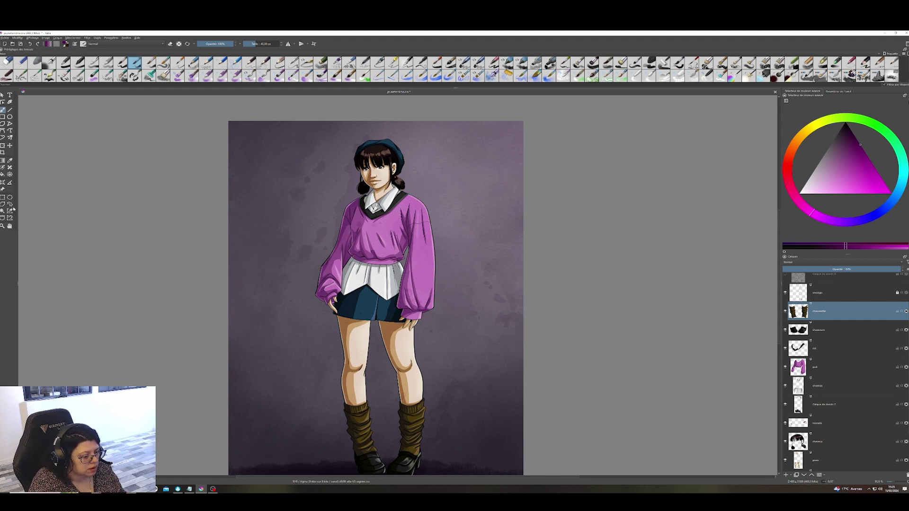
- Hide the texture overlay layer near the top of the layer stack
click(3, 226)
drag(370, 282, 370, 312)
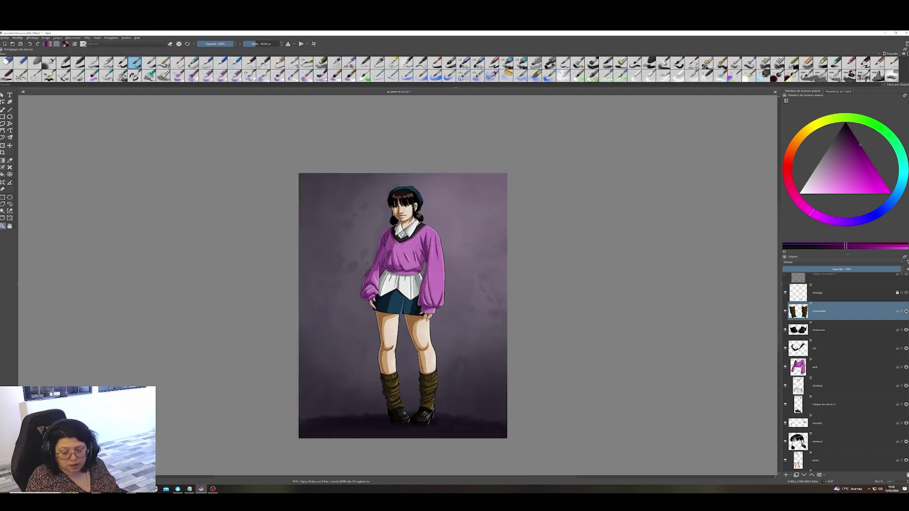
scroll(828, 429, down, 3)
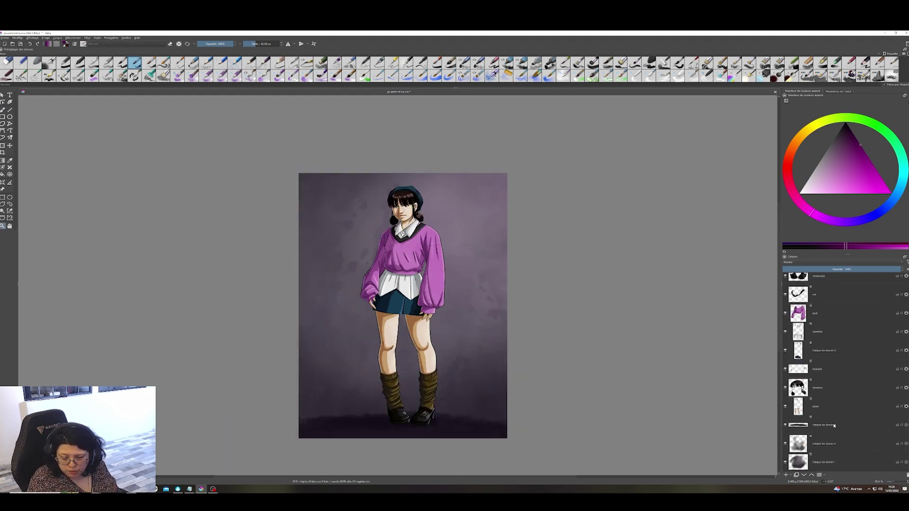
scroll(836, 400, up, 5)
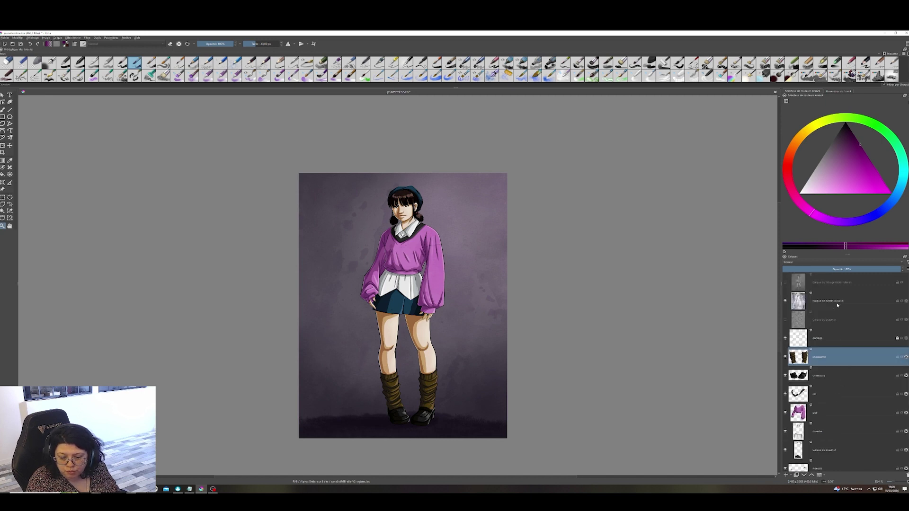
click(837, 306)
click(785, 301)
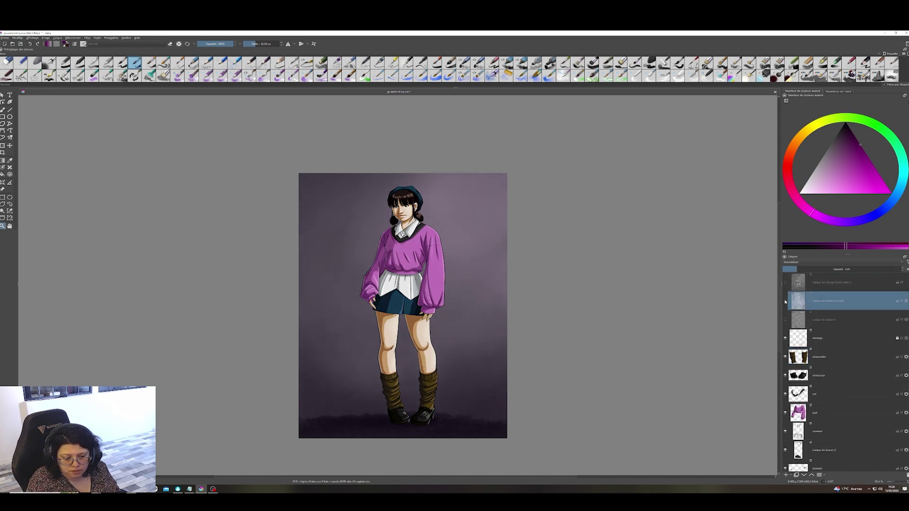
- Toggle the bottom background layer off and on to check what it contains
scroll(834, 380, down, 5)
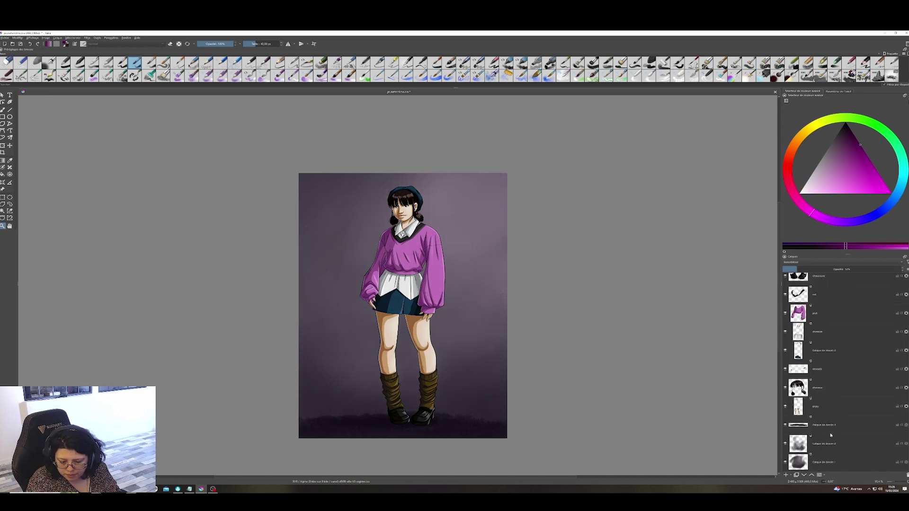
click(785, 462)
click(786, 462)
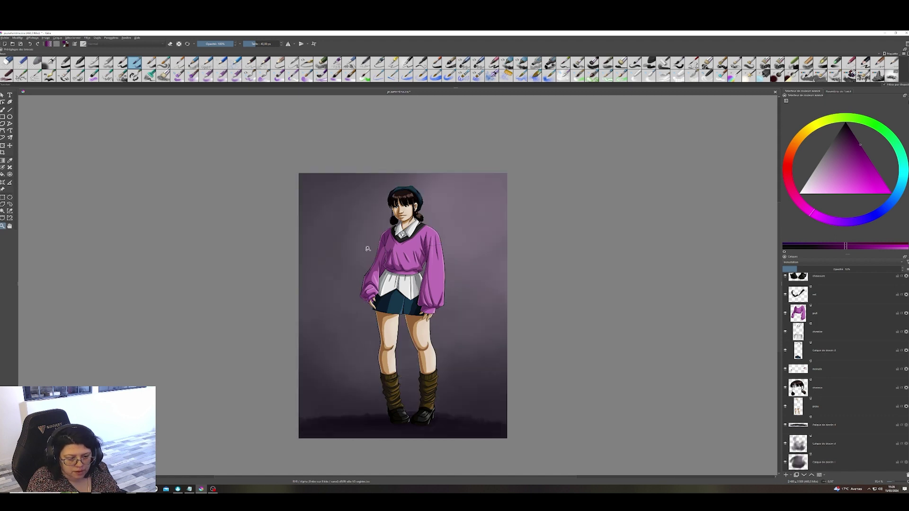
- Try to open the HSV adjustment on the hidden texture overlay layer
click(74, 39)
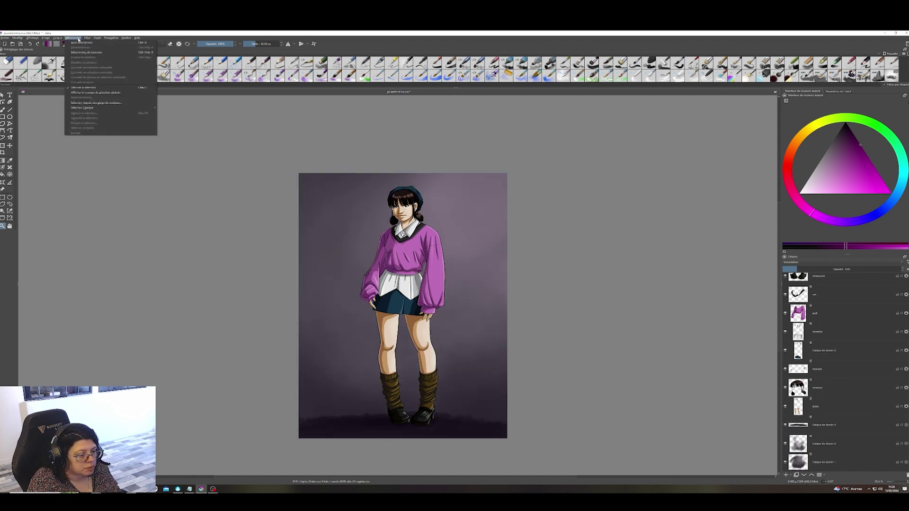
mouse_move(92, 53)
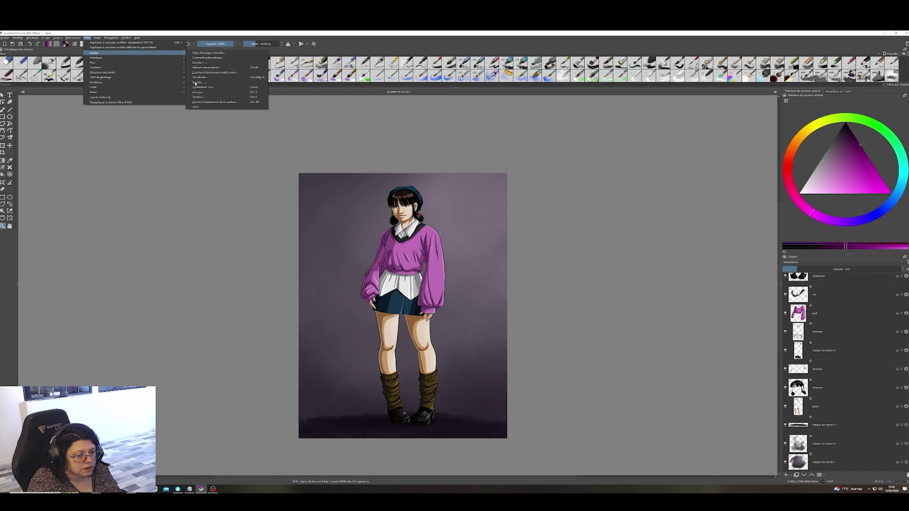
click(204, 87)
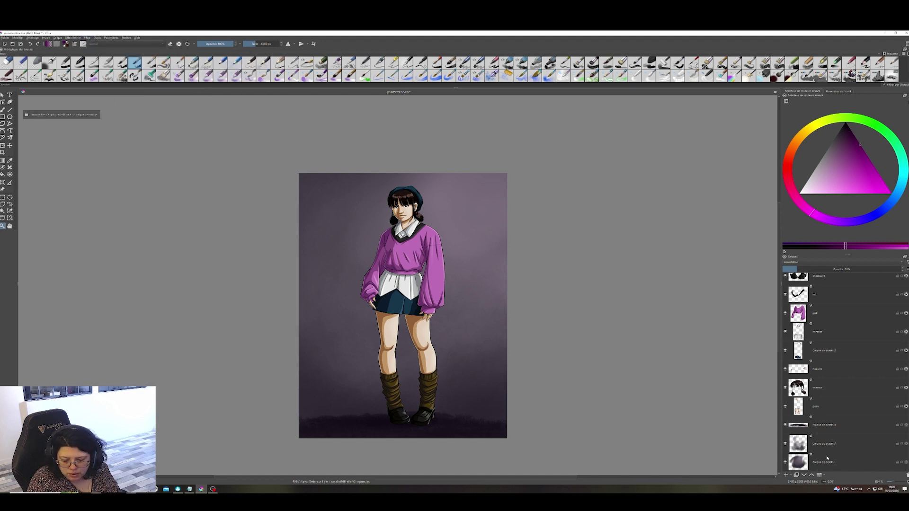
- Shift the hue of the bottom background layer from purple to a warm olive grey with the HSV adjustment
click(837, 465)
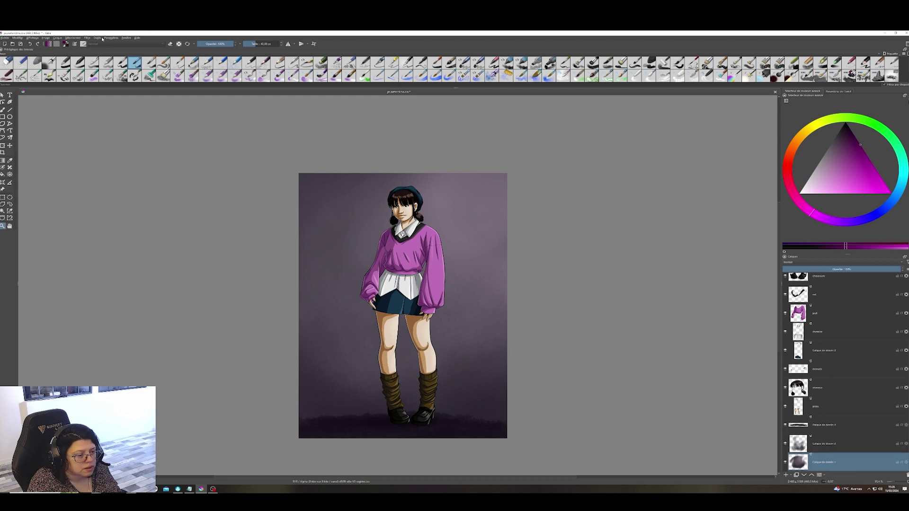
click(87, 37)
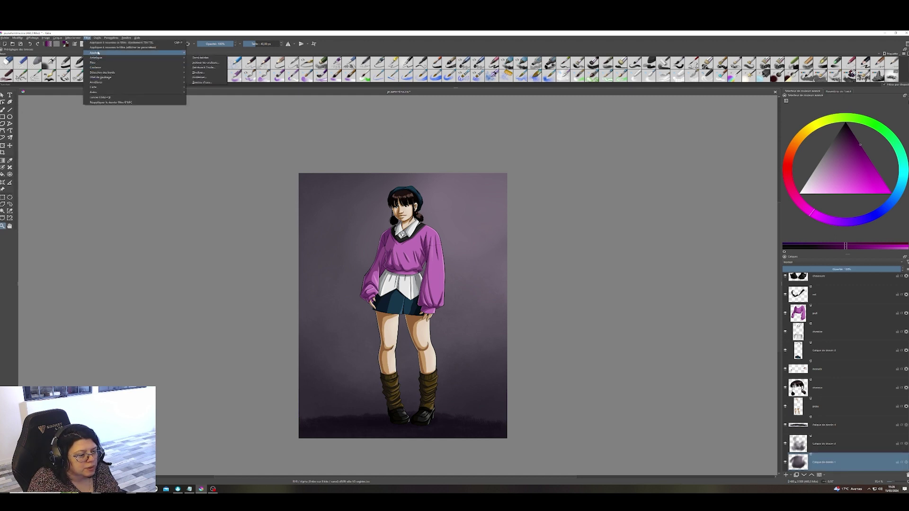
mouse_move(175, 53)
click(203, 87)
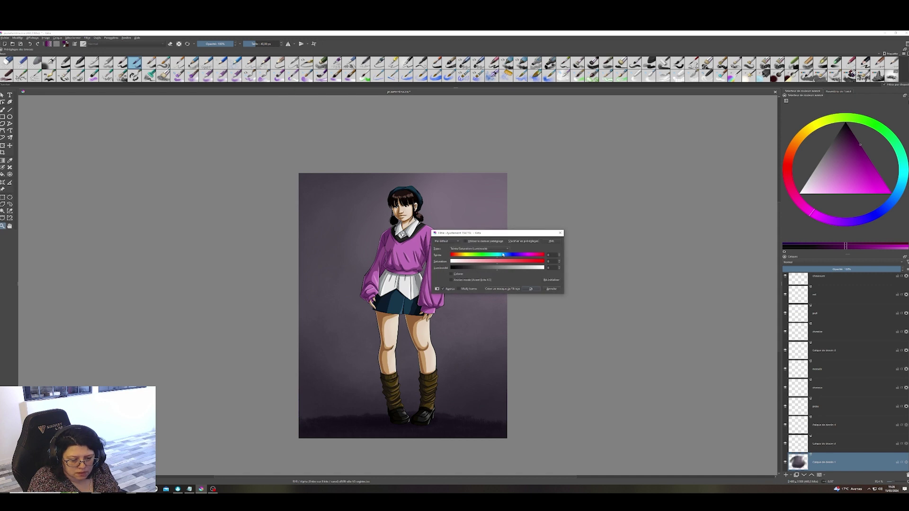
drag(496, 258, 528, 260)
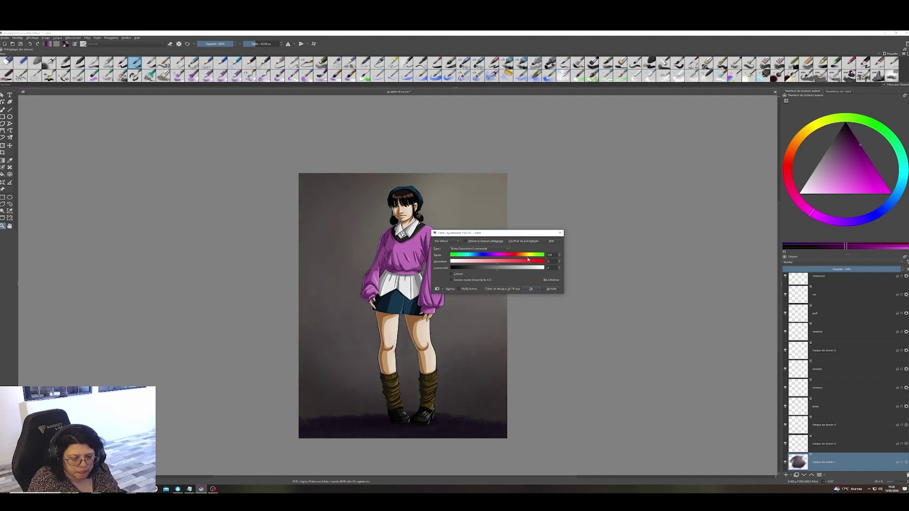
click(532, 289)
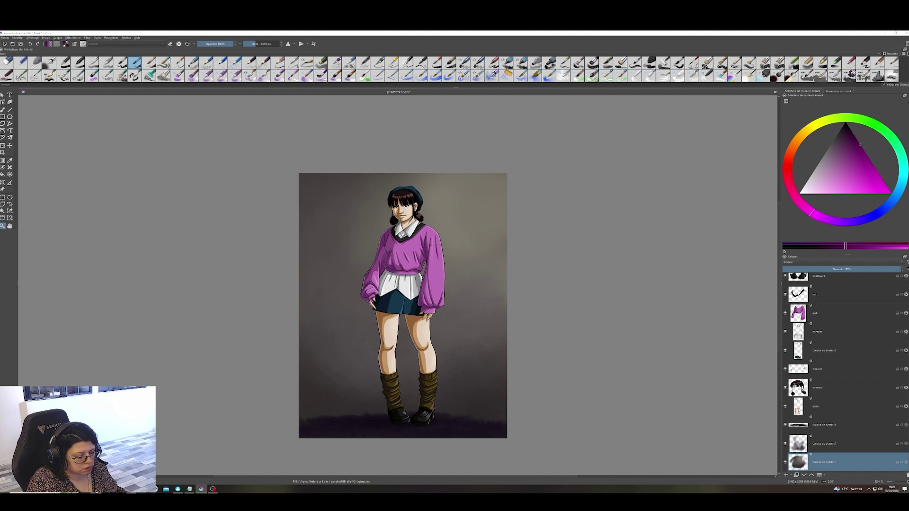
- Switch to Paletton and close the palette image download and the colour tables export to return to the colour wheel
mouse_move(214, 489)
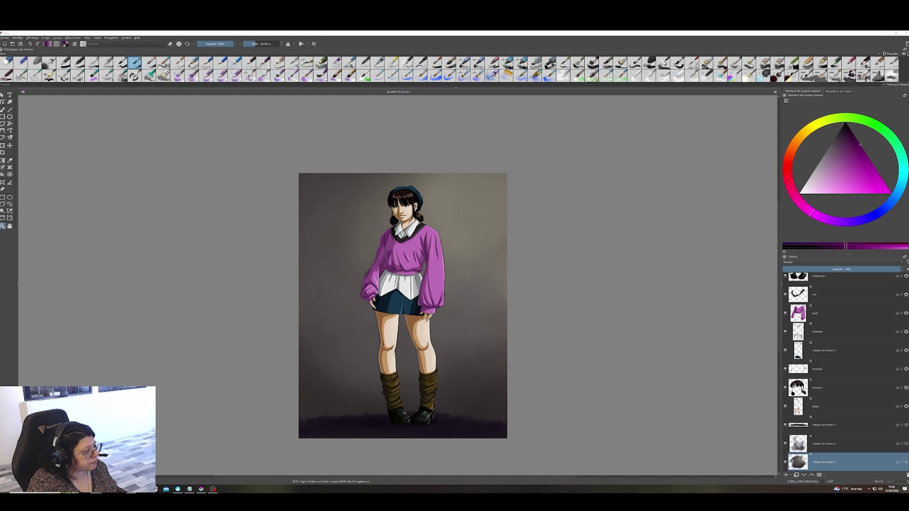
key(alt+Tab)
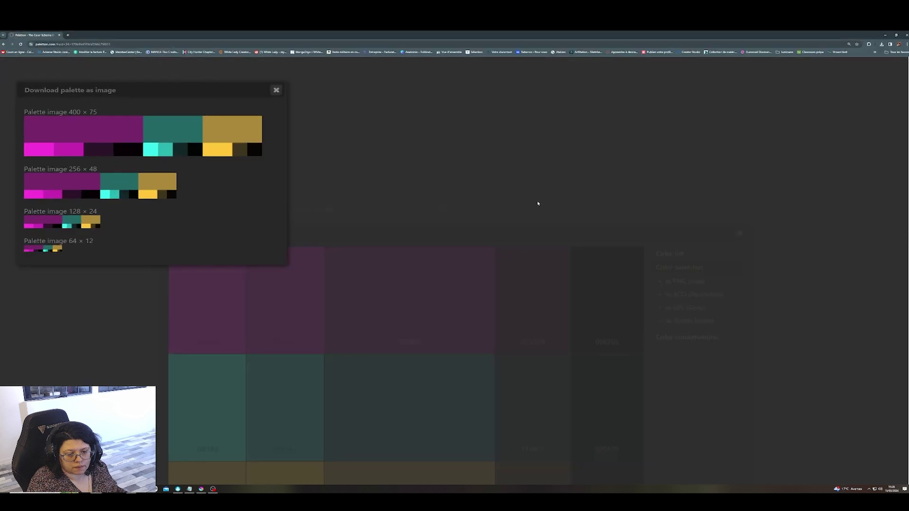
click(277, 90)
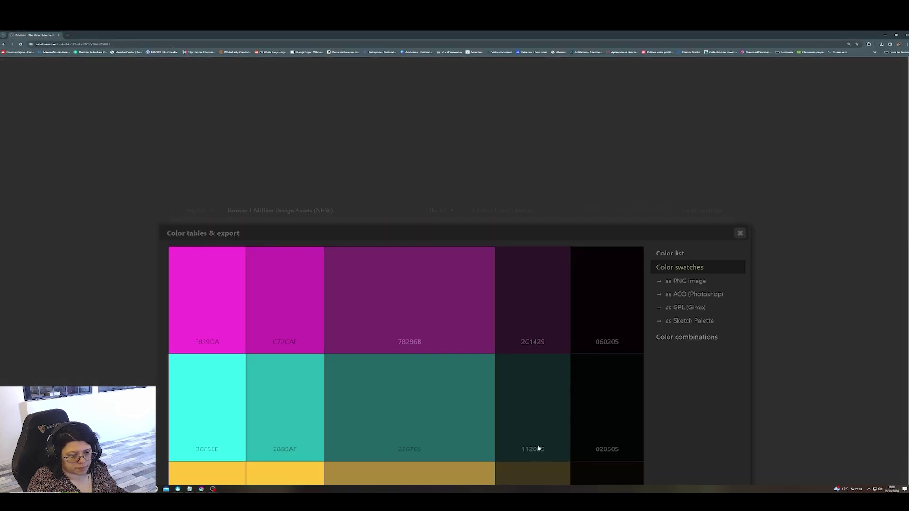
scroll(538, 446, down, 5)
click(700, 323)
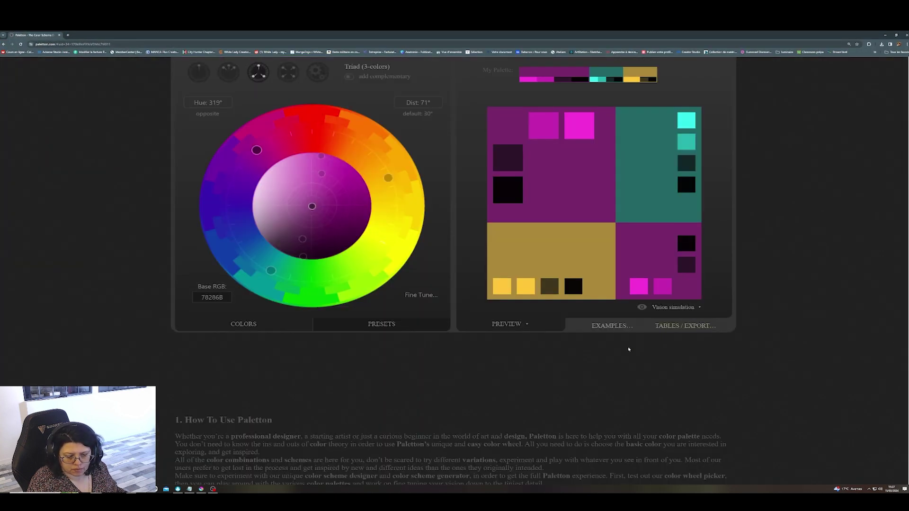
- Narrow the triad's distance to 19° so that green and yellow-green accompany the purple base colour
scroll(367, 355, up, 1)
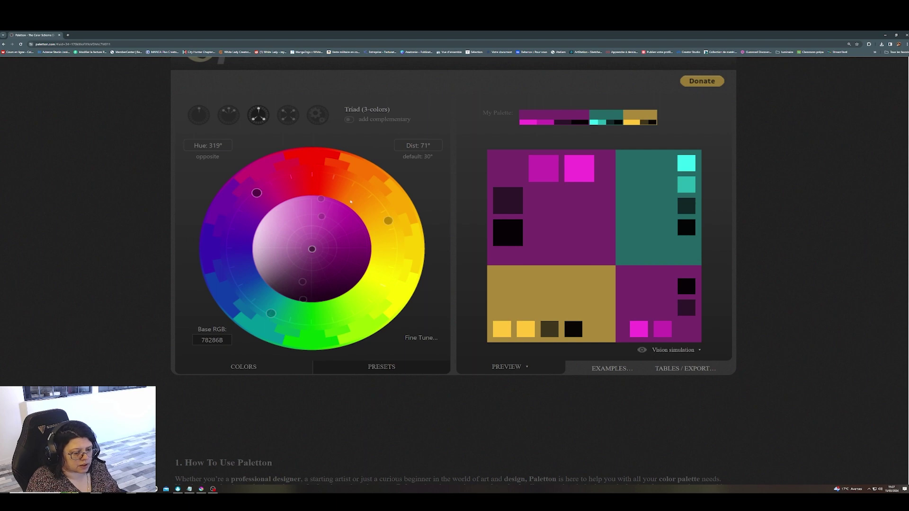
drag(271, 314, 276, 317)
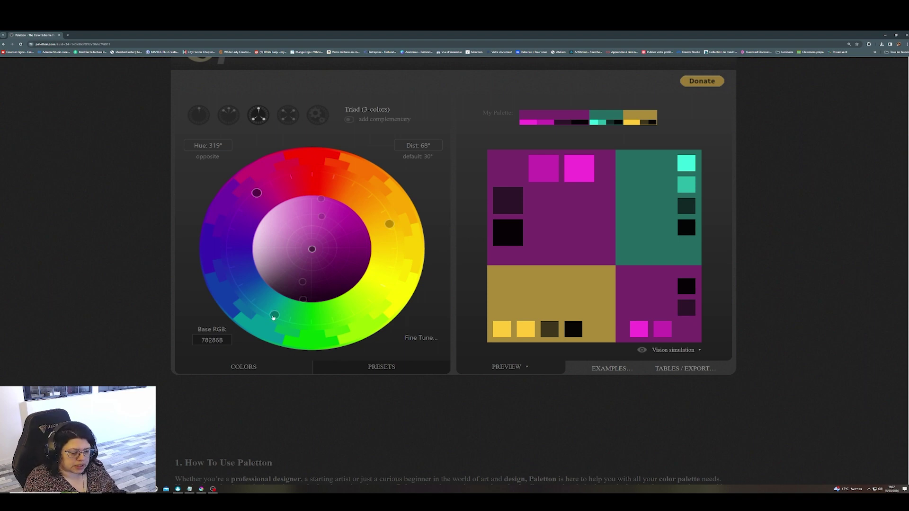
drag(273, 317, 348, 327)
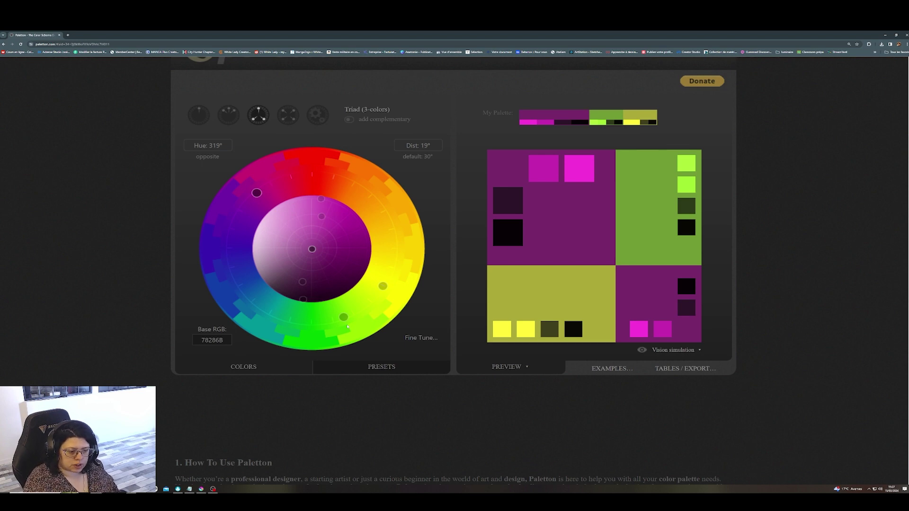
- Set the triad's base colour to blue at hue 234° and adjust the distance of its orange and yellow partners to 24°
drag(255, 195, 257, 288)
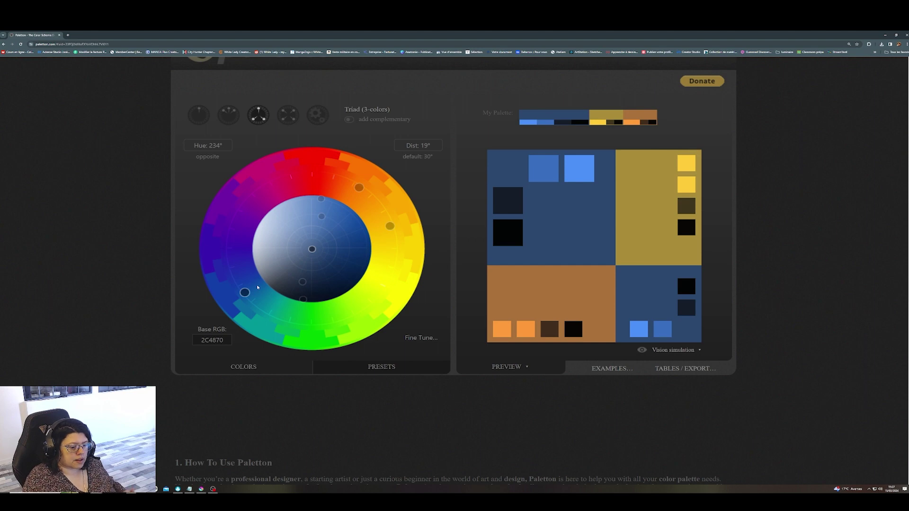
mouse_move(359, 188)
mouse_down()
mouse_move(307, 174)
mouse_move(269, 178)
mouse_move(375, 181)
mouse_up()
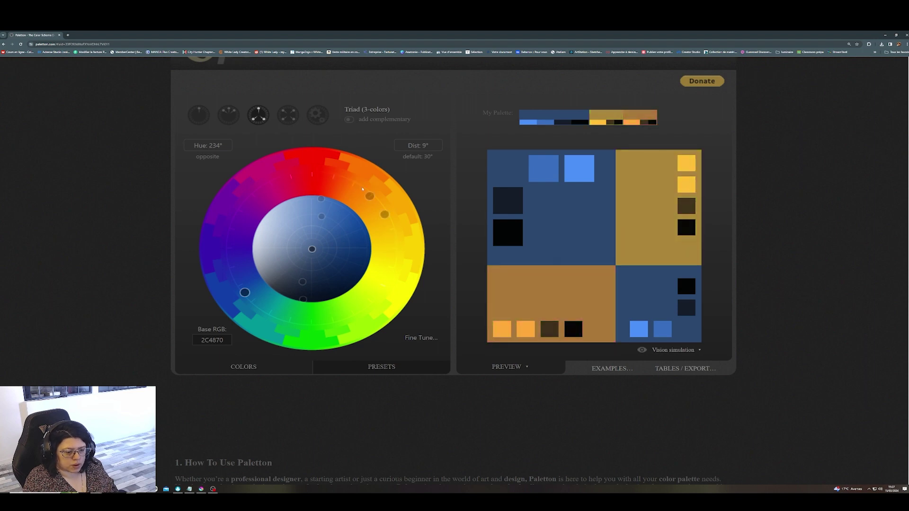
drag(372, 195, 353, 188)
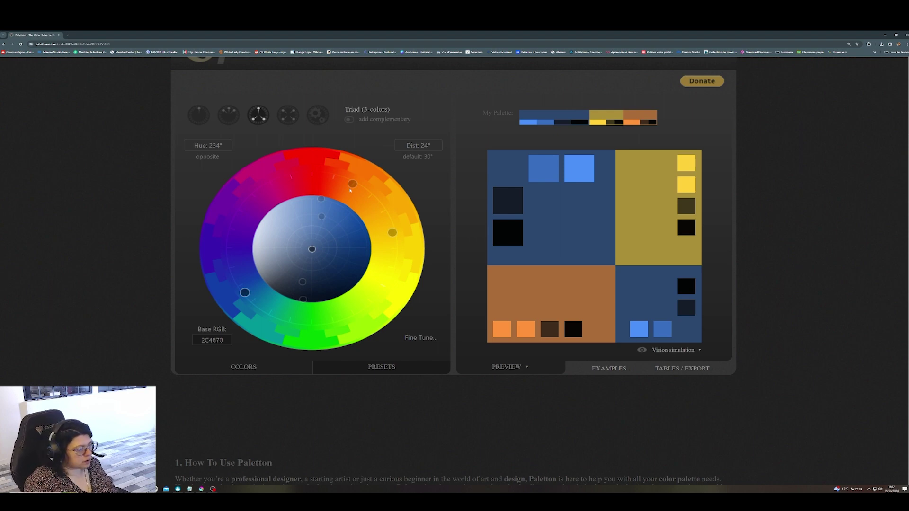
scroll(350, 190, up, 1)
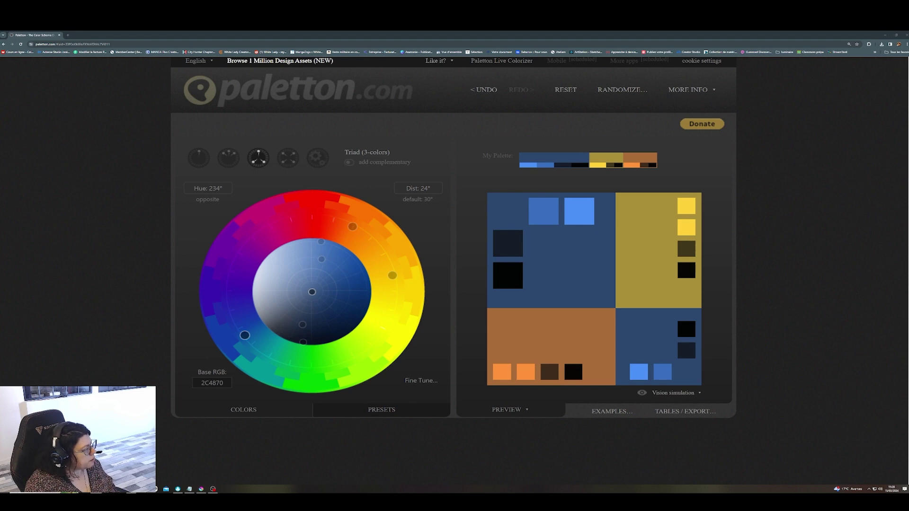
- Bring up the triadic harmony reference with the kitchen photo and Déjà Vu poster, enlarge it to examine the palettes, and close it
drag(1, 156, 320, 169)
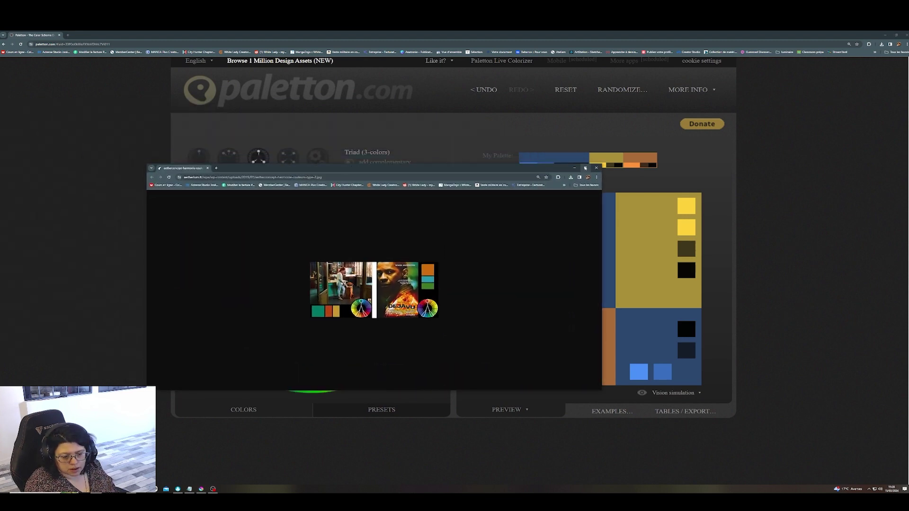
click(585, 168)
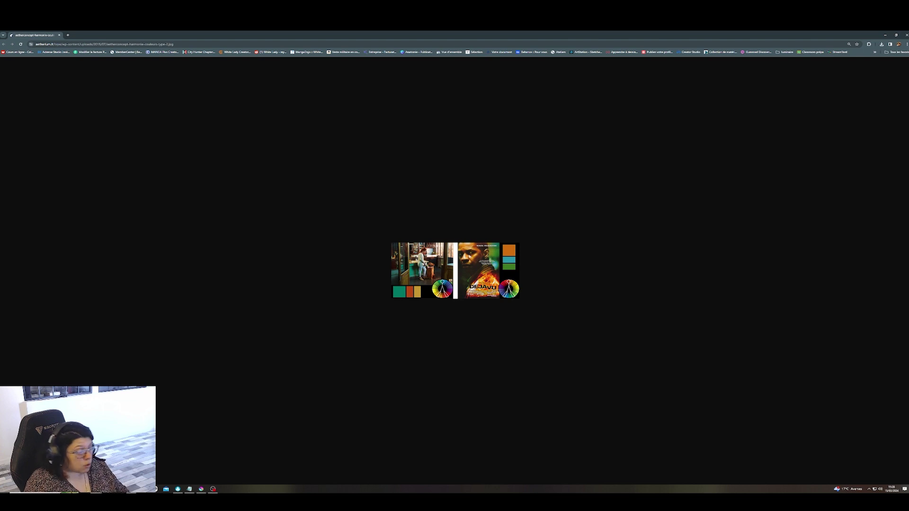
ctrl+scroll(459, 266, up, 8)
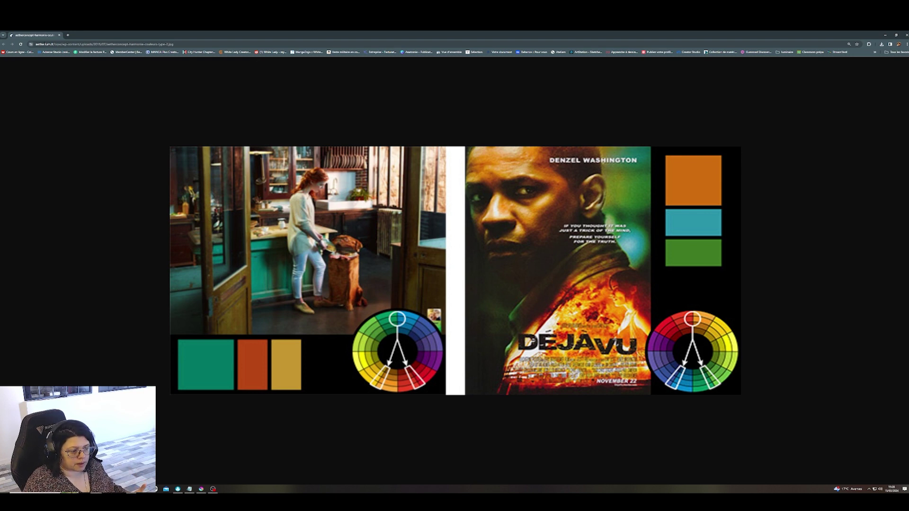
click(60, 36)
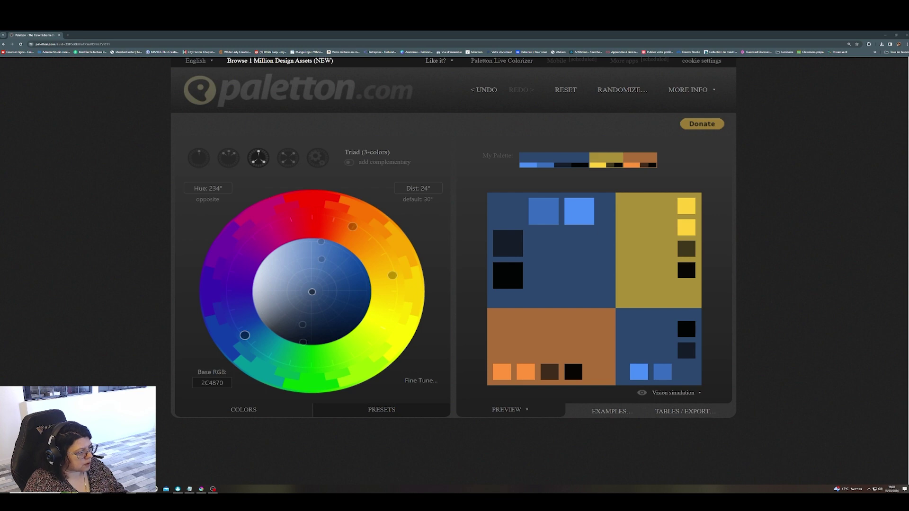
- Set the triad's base colour to yellow-green at hue 147° with red and violet partners at a distance of 22°
drag(245, 335, 361, 361)
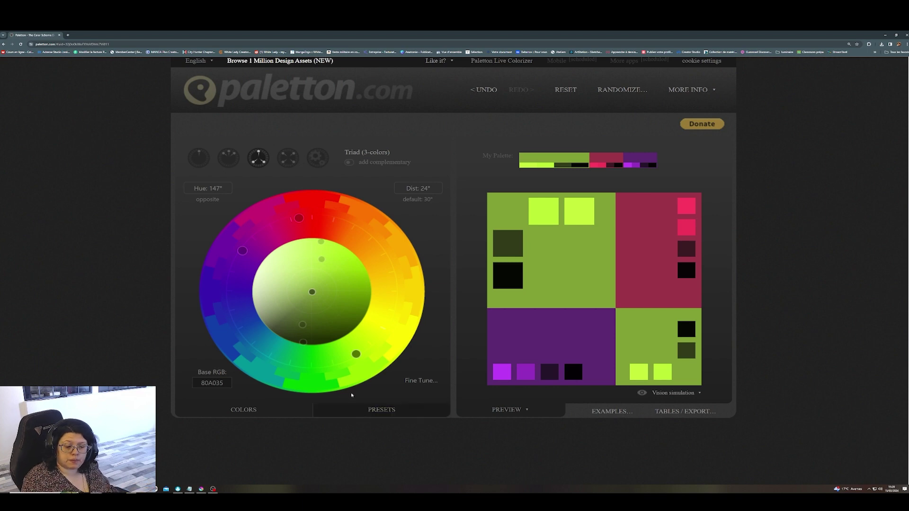
mouse_move(299, 218)
mouse_down()
mouse_move(315, 217)
mouse_move(297, 218)
mouse_up()
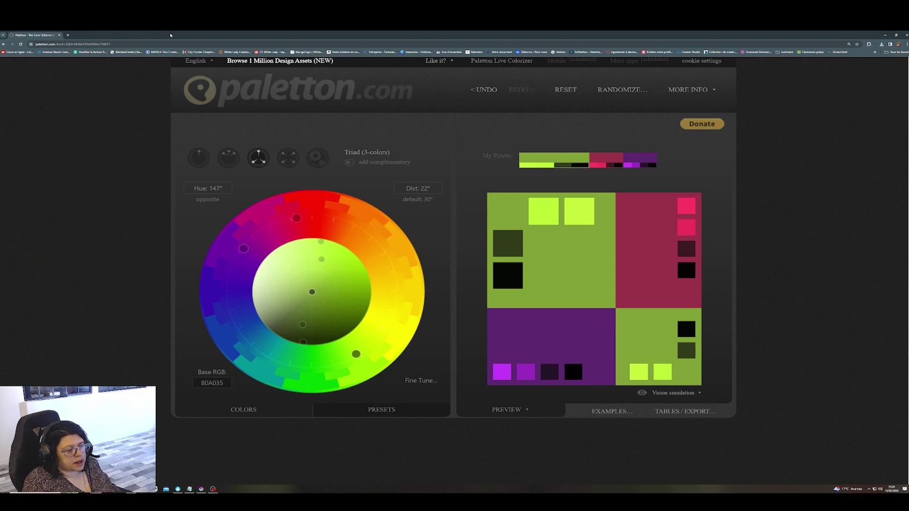
- Switch to Krita and recolour the sweater layer to a soft blue by shifting its hue with the HSV adjustment
key(alt+Tab)
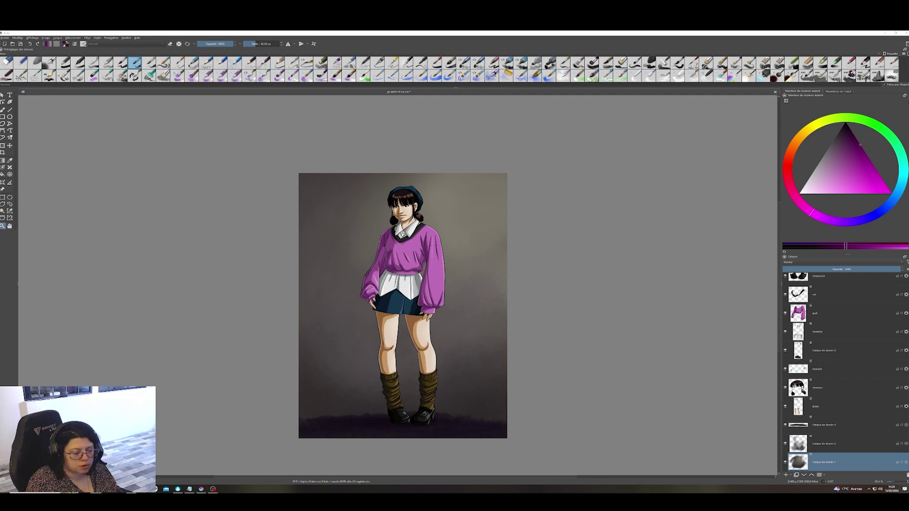
click(845, 317)
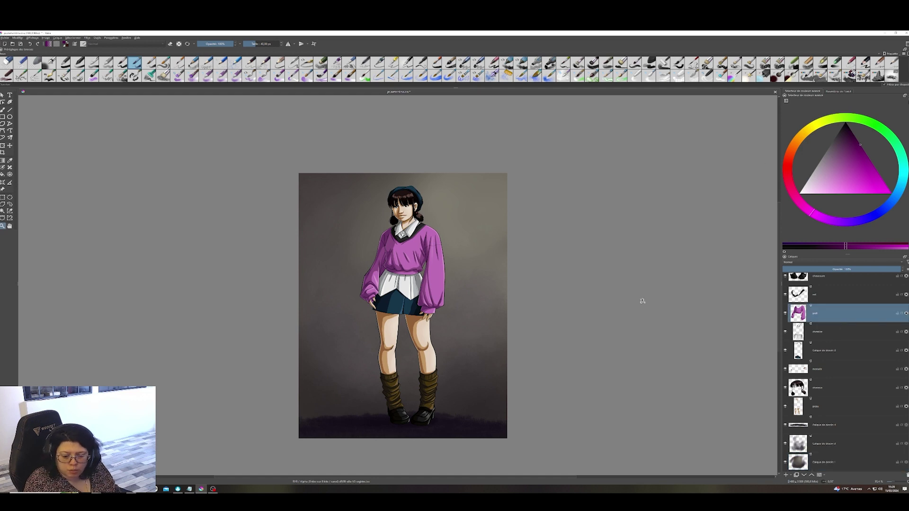
click(87, 38)
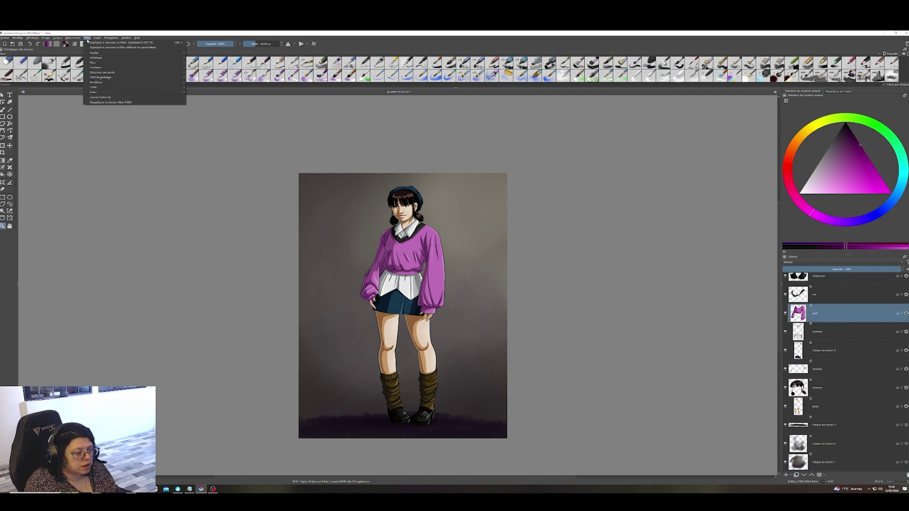
mouse_move(100, 52)
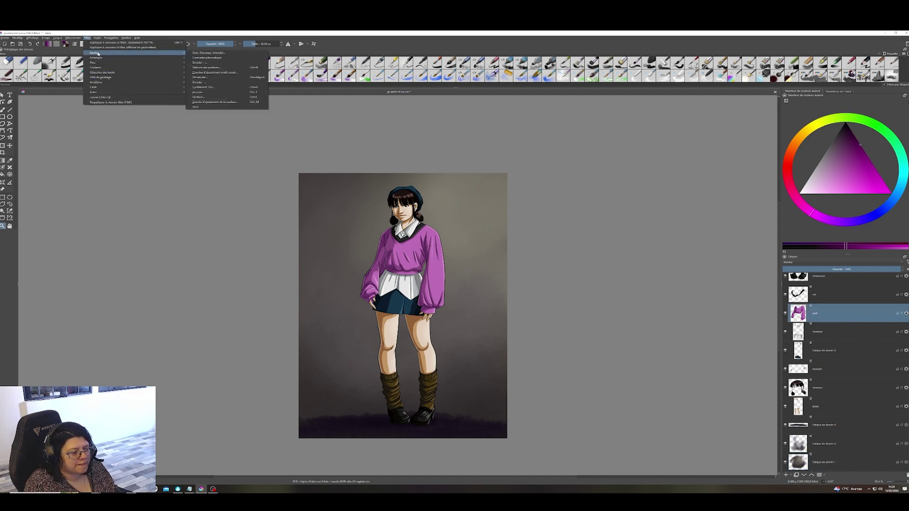
click(224, 88)
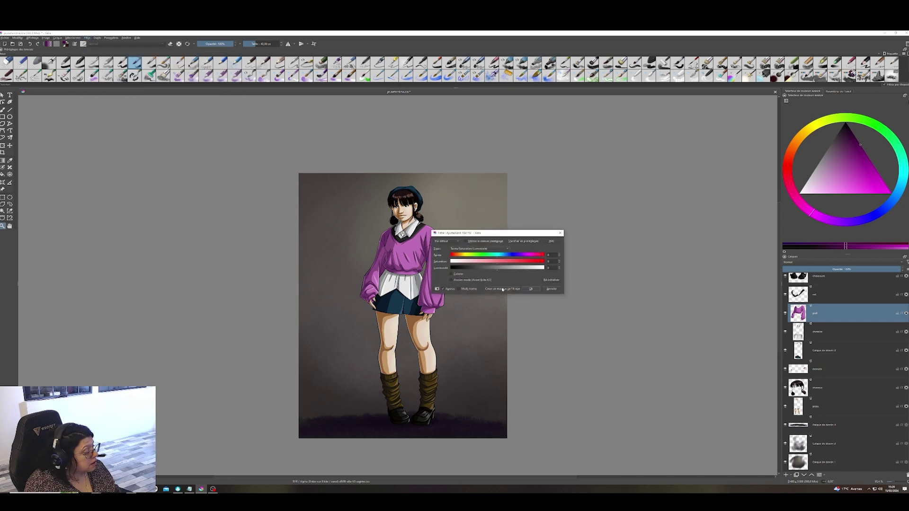
drag(496, 258, 477, 257)
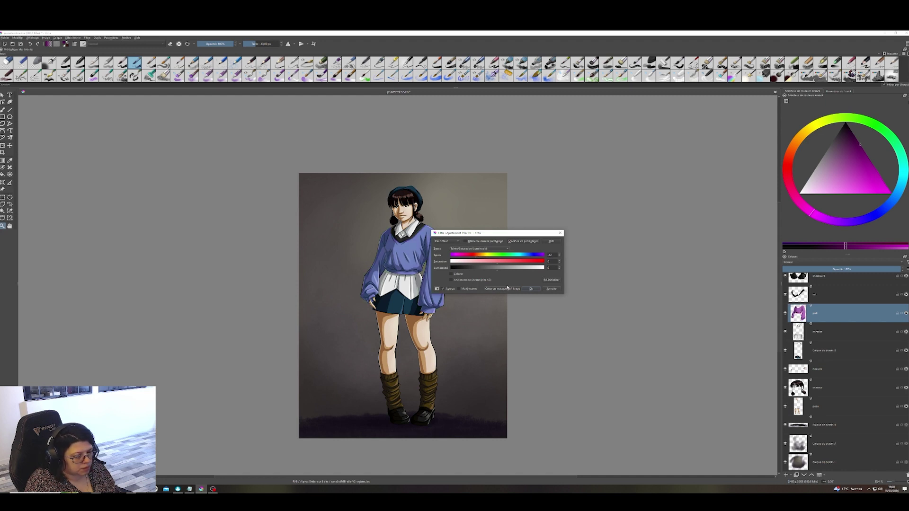
click(531, 288)
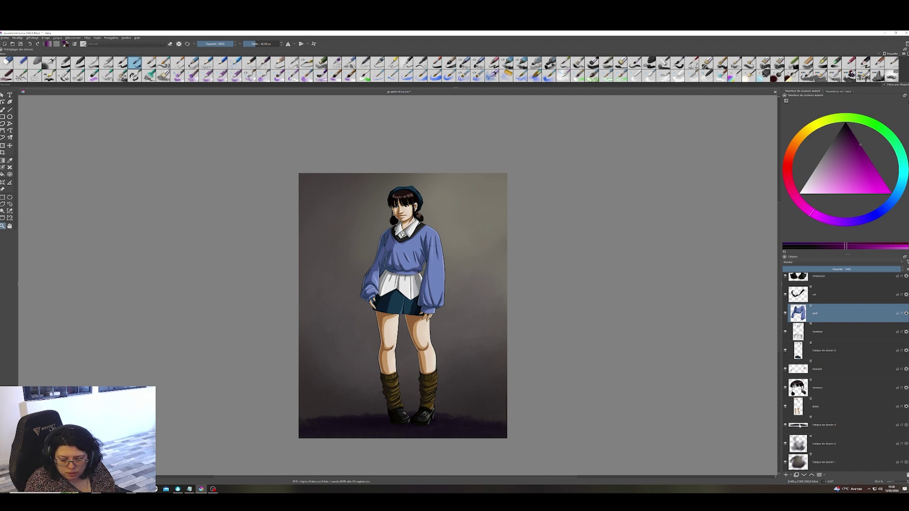
scroll(813, 335, up, 3)
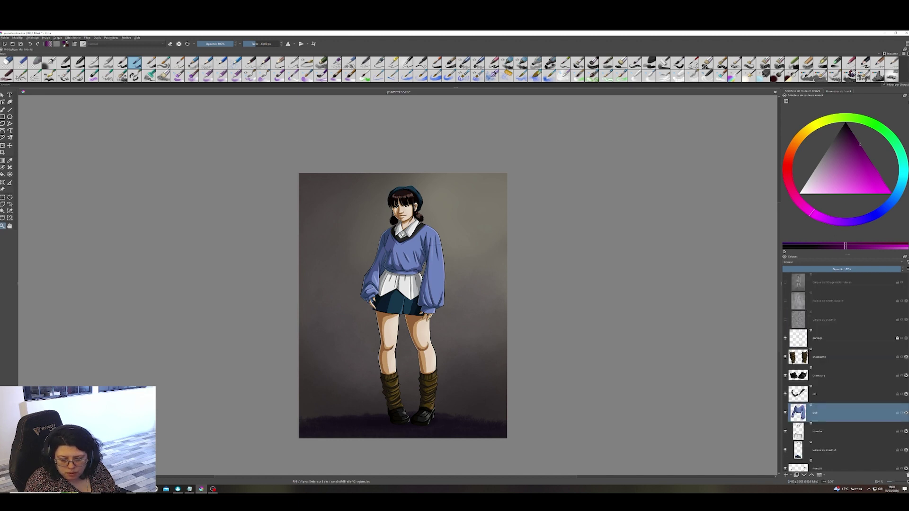
click(821, 357)
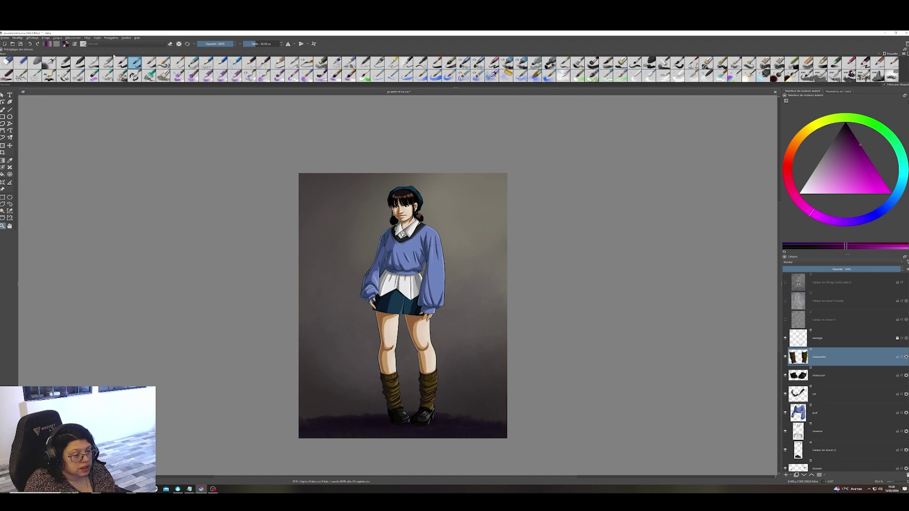
click(87, 38)
mouse_move(98, 58)
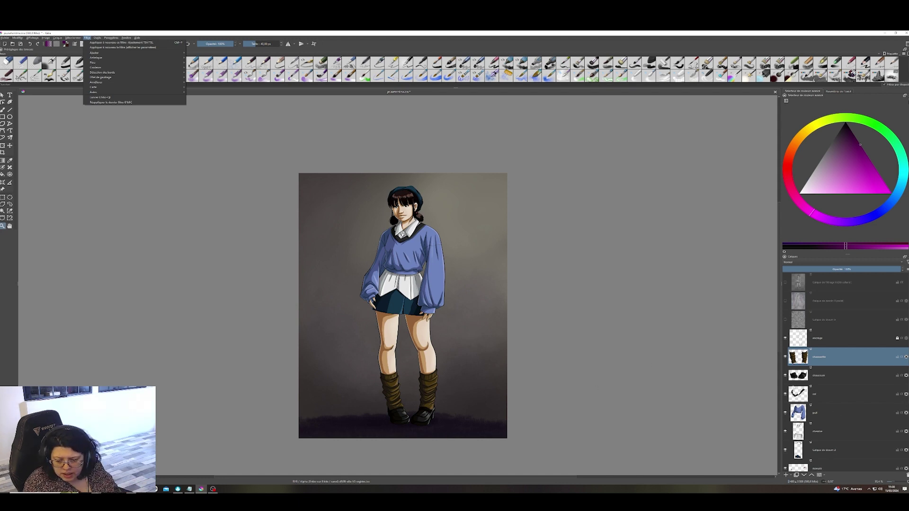
click(801, 375)
click(800, 376)
- Recolour the skirt and beret layer to reddish brown by shifting its hue and raising its saturation with the HSV adjustment
scroll(787, 387, down, 2)
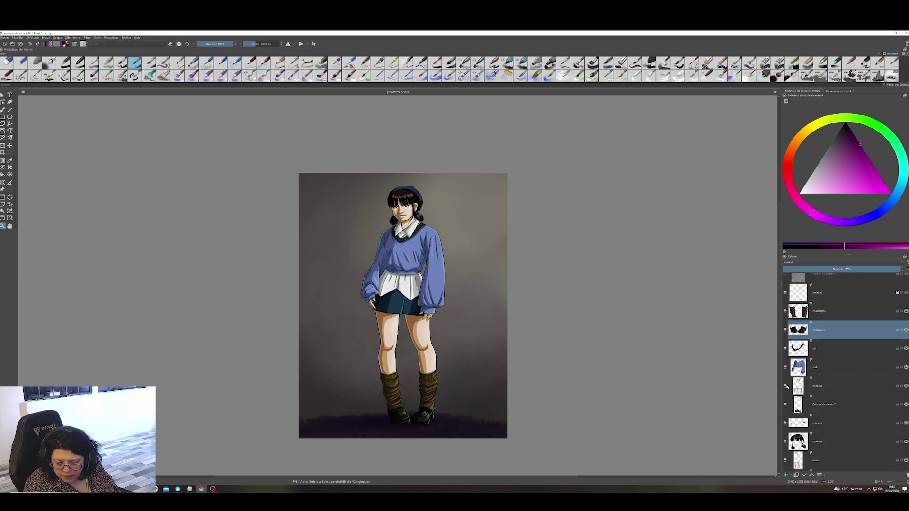
scroll(787, 387, up, 2)
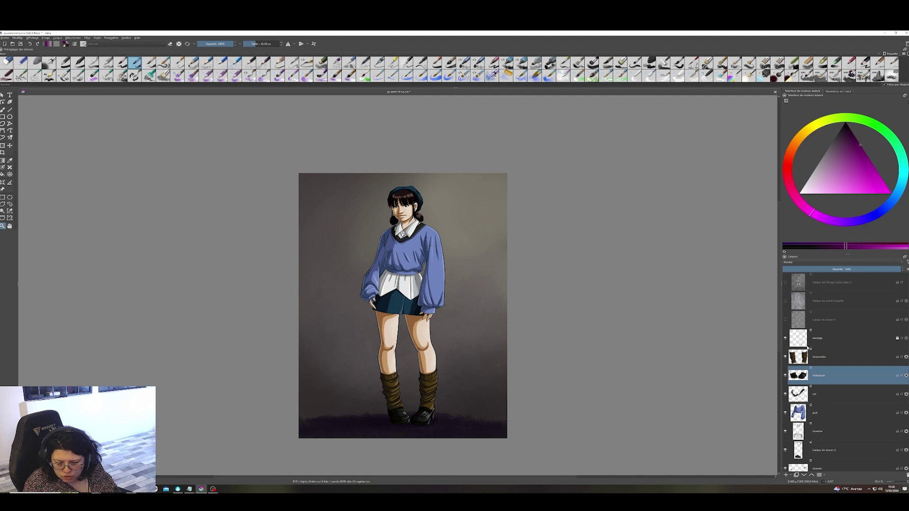
scroll(808, 347, down, 5)
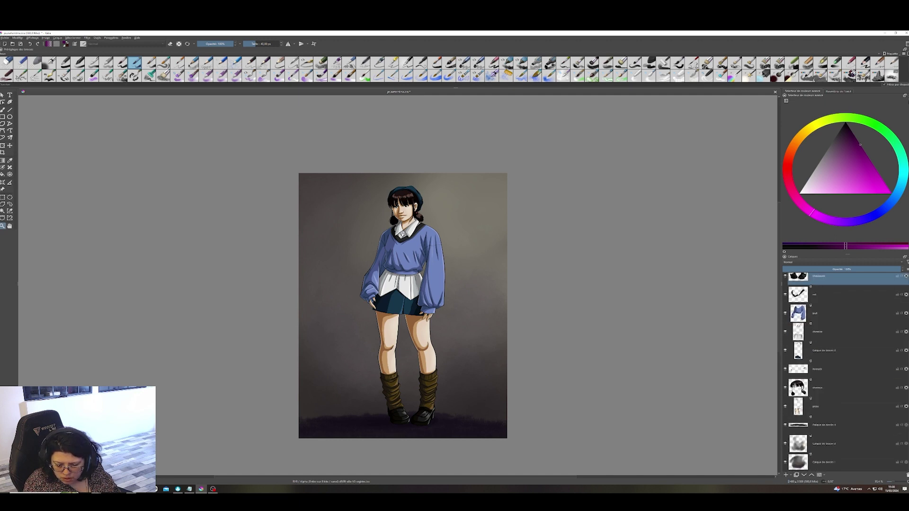
scroll(813, 361, up, 5)
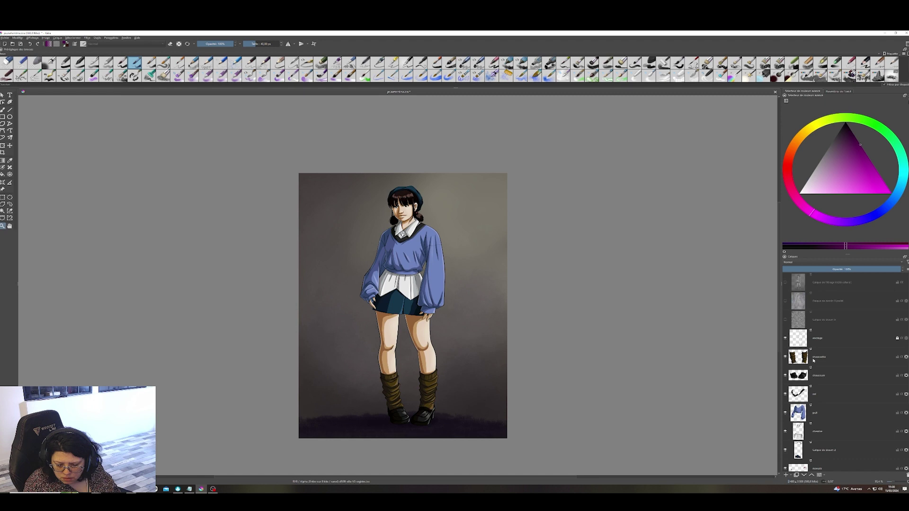
scroll(809, 364, down, 3)
click(824, 396)
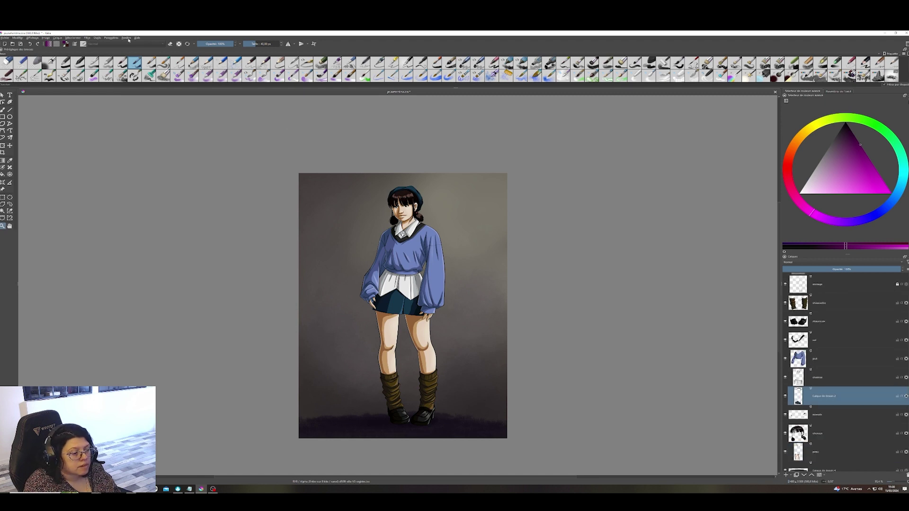
click(88, 38)
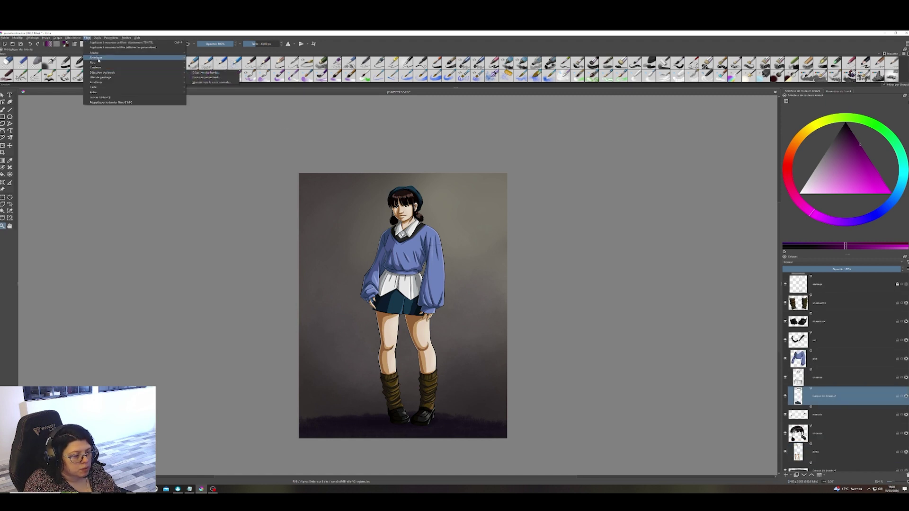
mouse_move(97, 55)
click(204, 87)
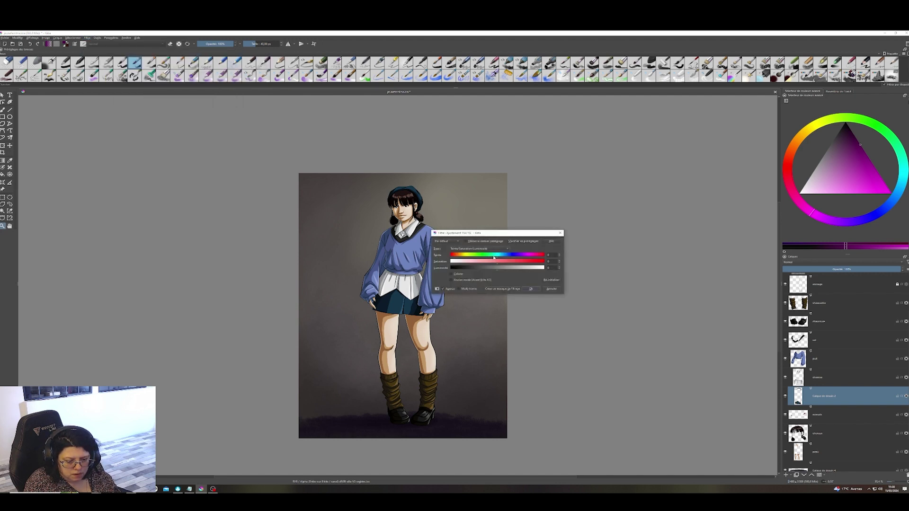
drag(493, 257, 451, 258)
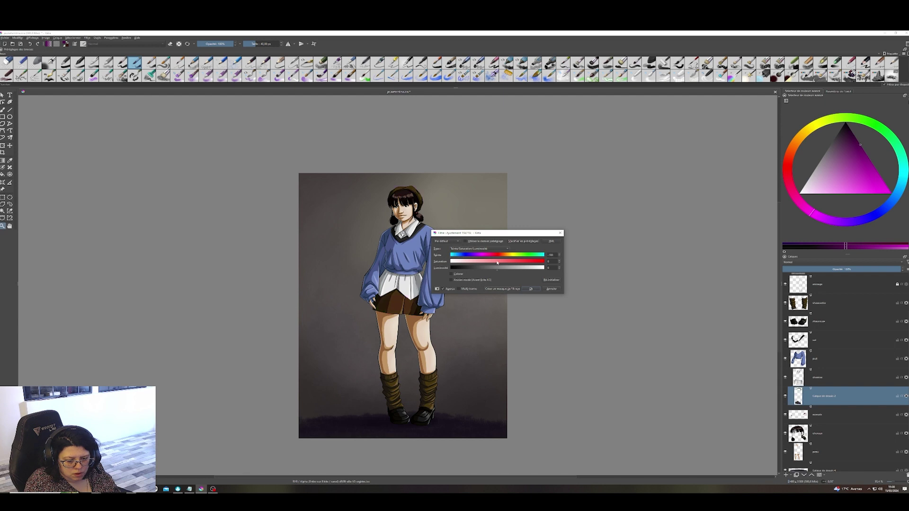
drag(505, 265, 513, 266)
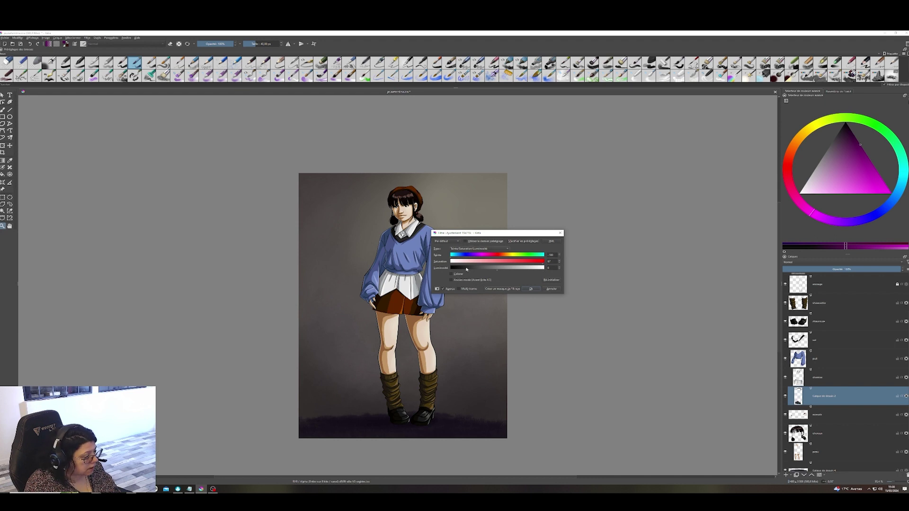
click(531, 289)
- Recolour the leg warmers layer to a more vivid olive yellow by raising its saturation with the HSV adjustment
click(819, 303)
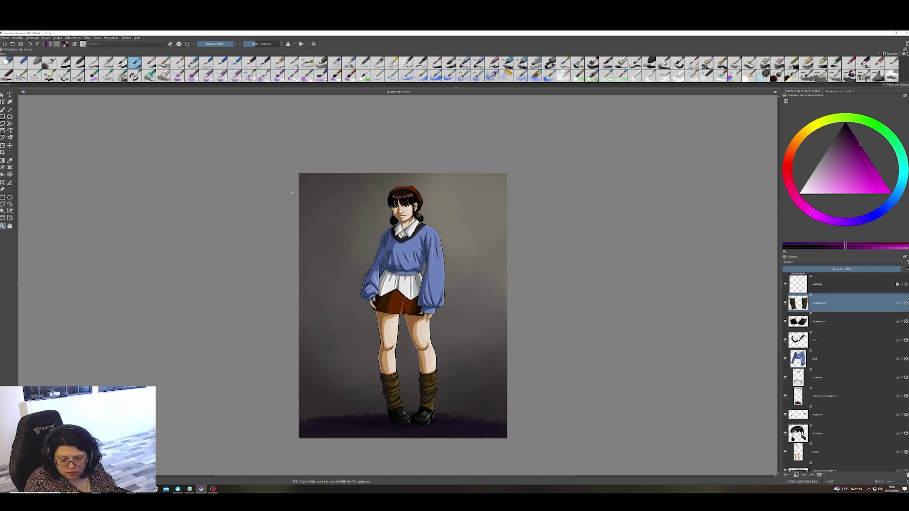
click(87, 38)
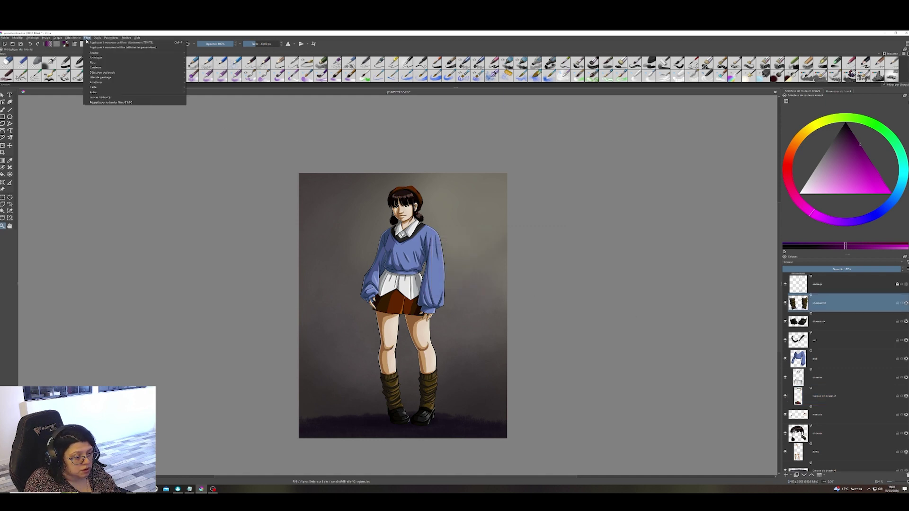
mouse_move(137, 53)
click(204, 87)
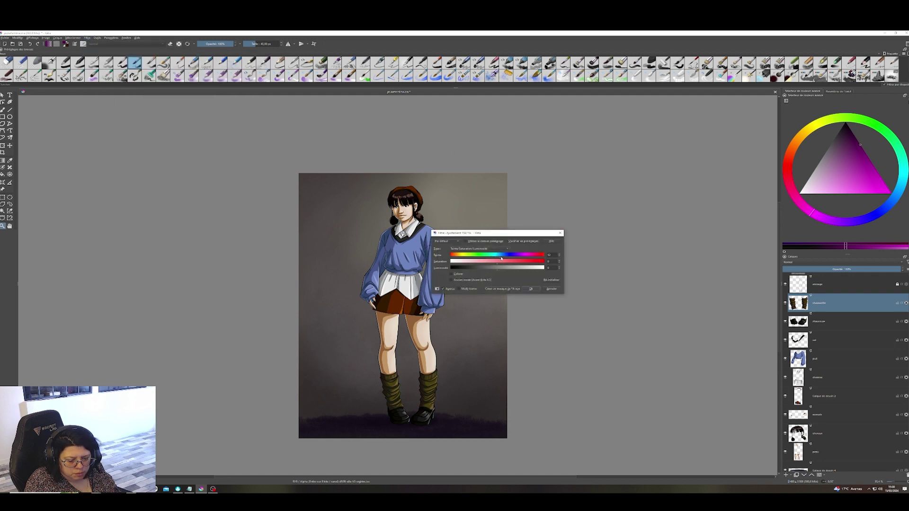
drag(502, 259, 498, 257)
drag(513, 260, 506, 260)
drag(496, 258, 500, 257)
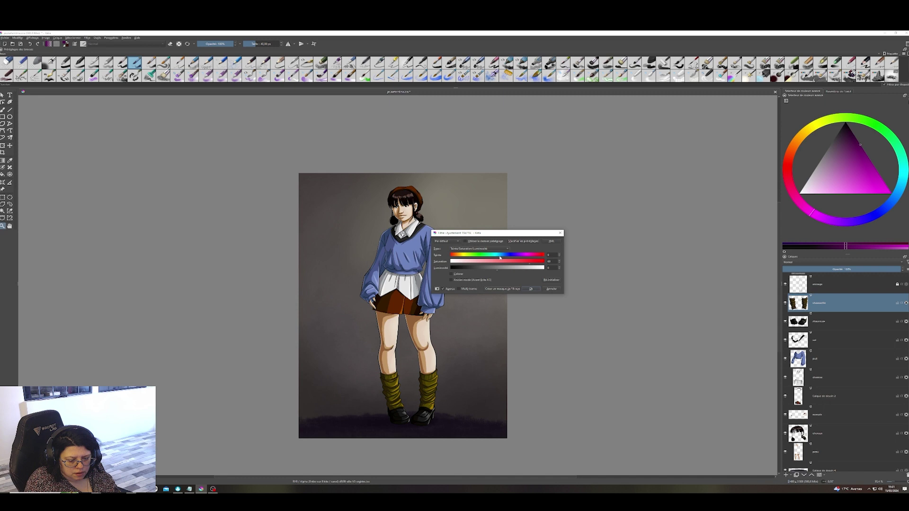
click(531, 289)
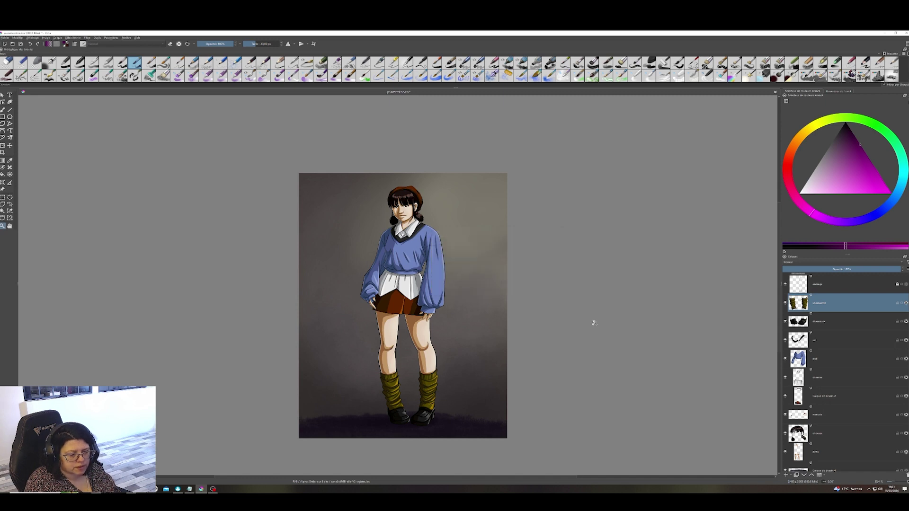
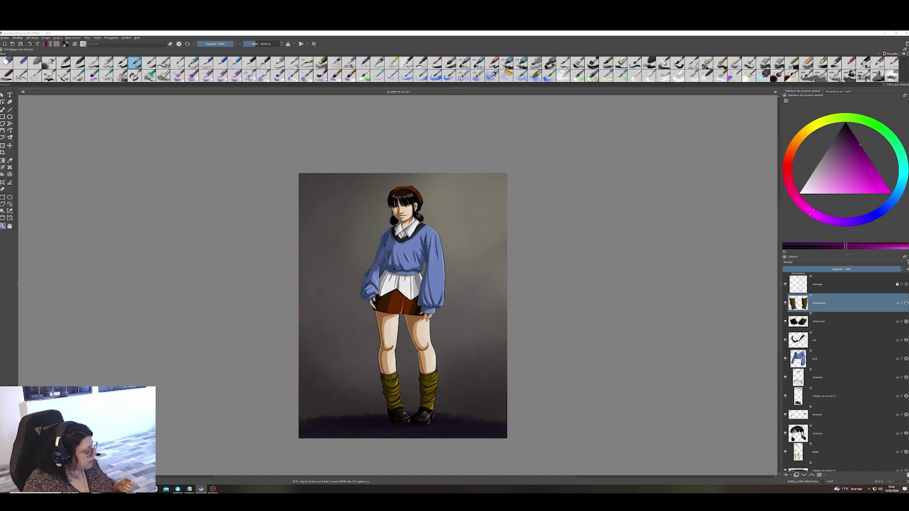
- Switch to the browser showing the Wikipedia colour wheel and dock the Paletton page beside it in the same window
key(alt+Tab)
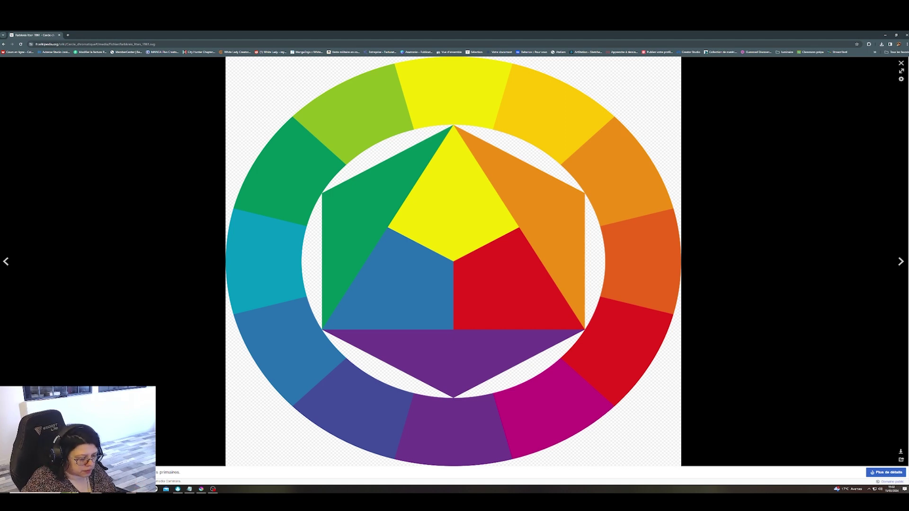
mouse_move(201, 489)
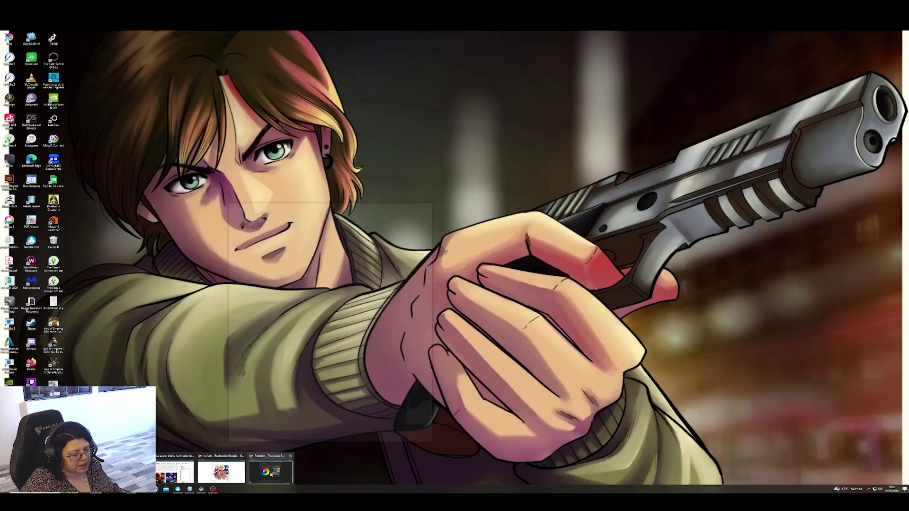
click(271, 474)
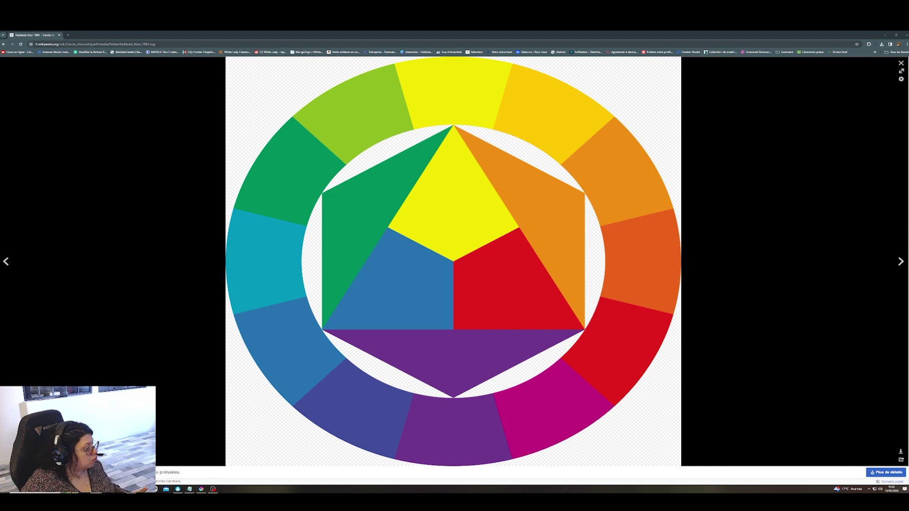
drag(1, 199, 338, 36)
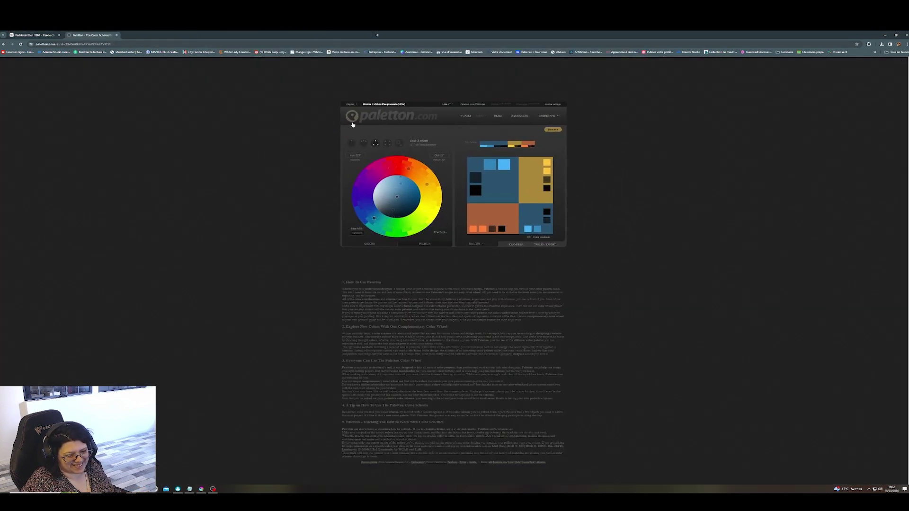
- Enlarge and reload the Paletton page, and change the colour scheme to Adjacent colors (3-colors)
scroll(249, 294, up, 7)
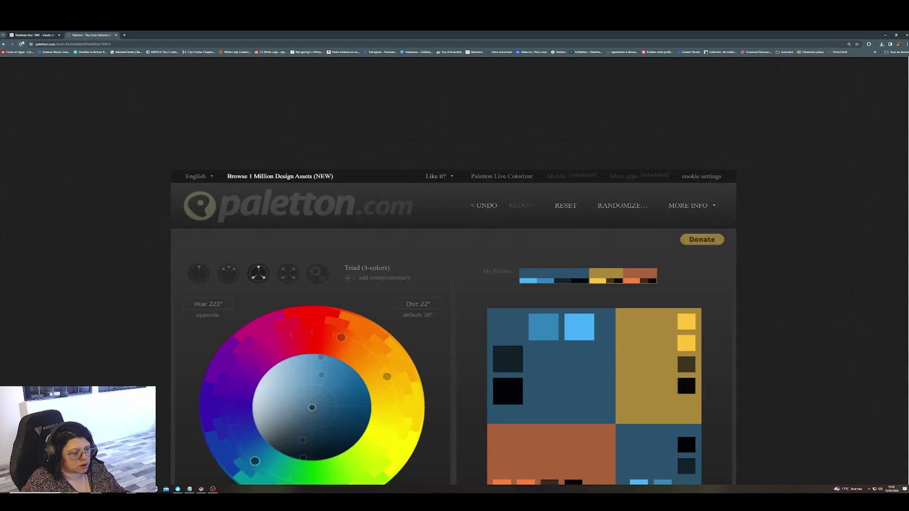
click(20, 44)
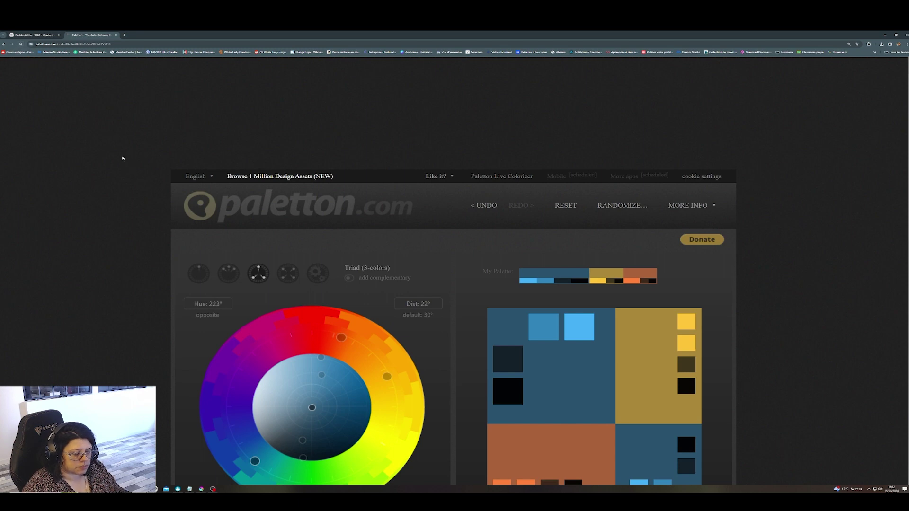
click(228, 274)
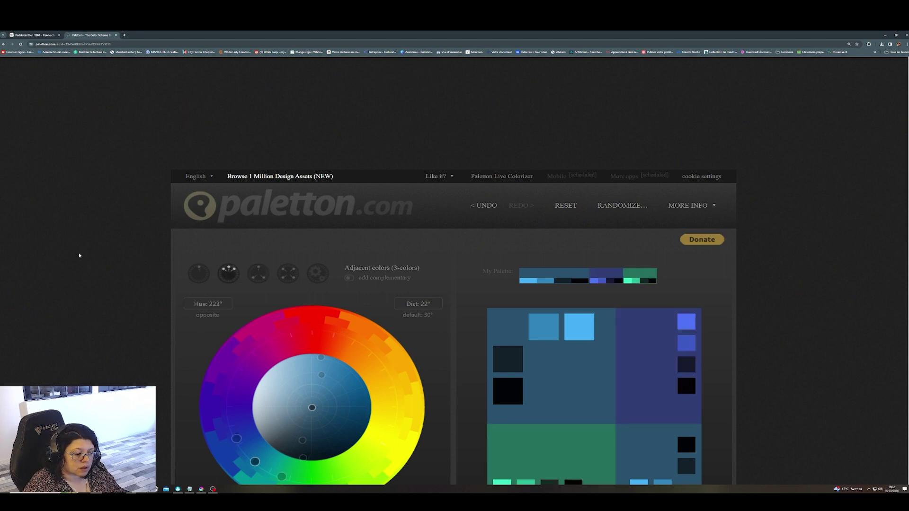
scroll(90, 253, down, 2)
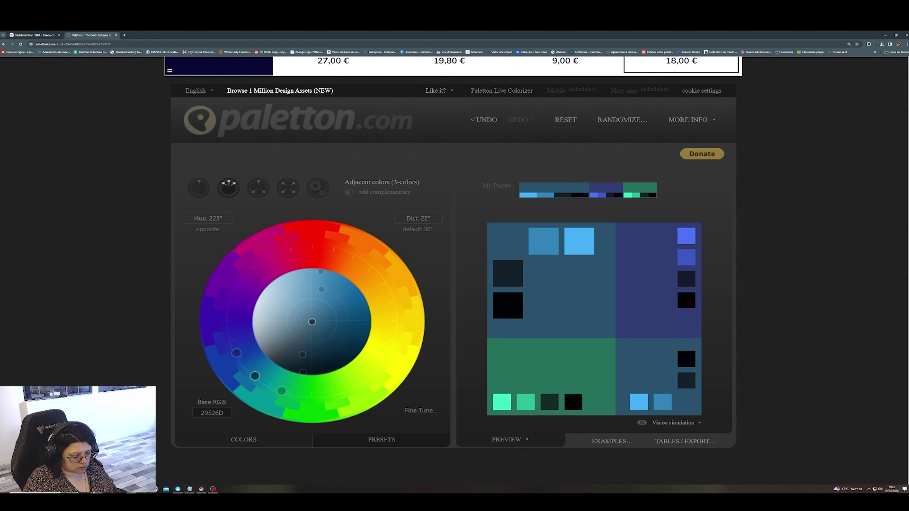
mouse_move(192, 491)
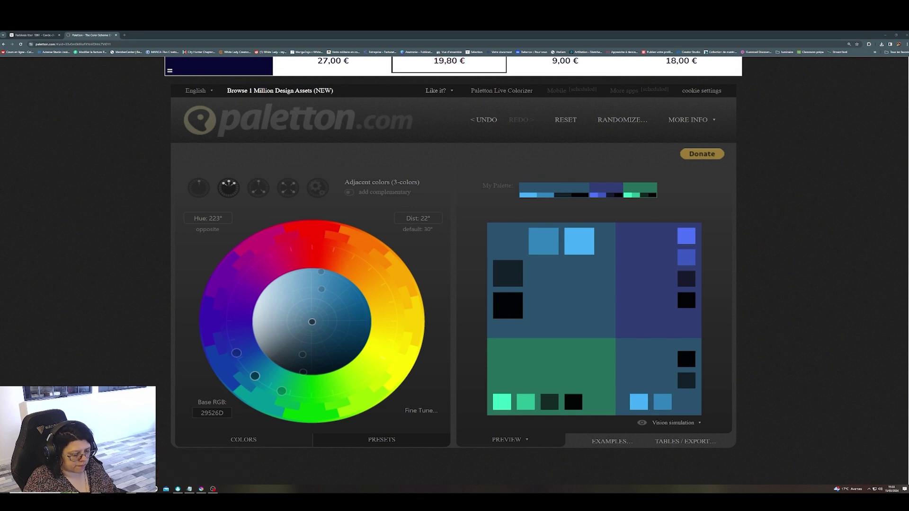
mouse_move(131, 490)
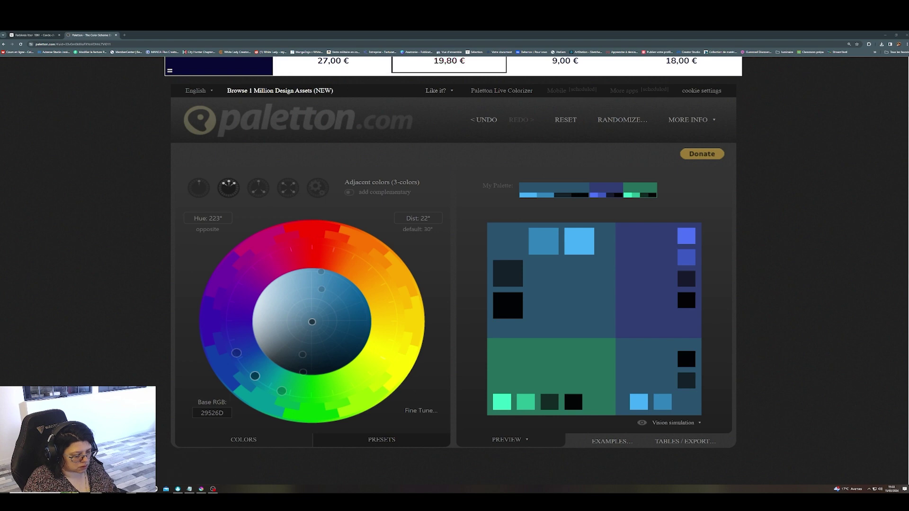
click(224, 469)
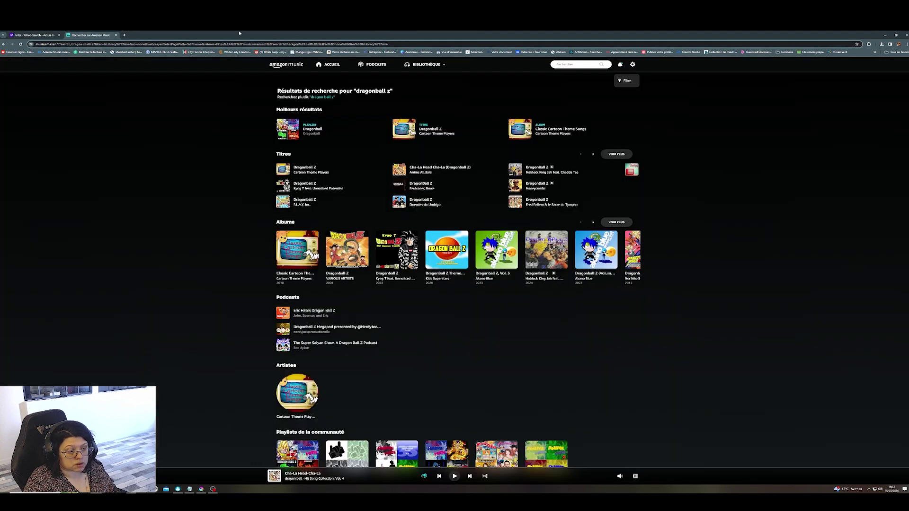
click(885, 35)
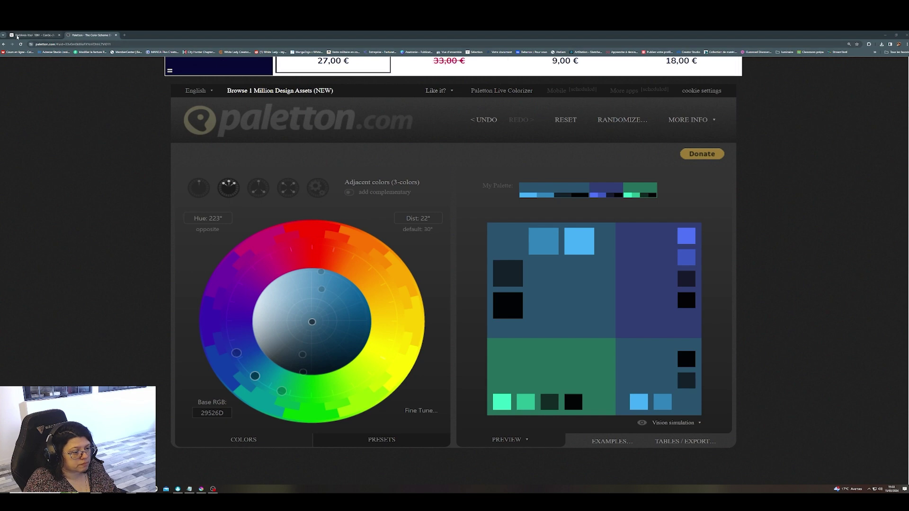
- Show the Wikipedia colour wheel, then bring up the Godzilla and Adult World poster reference and enlarge it to examine the analogous palettes
click(63, 36)
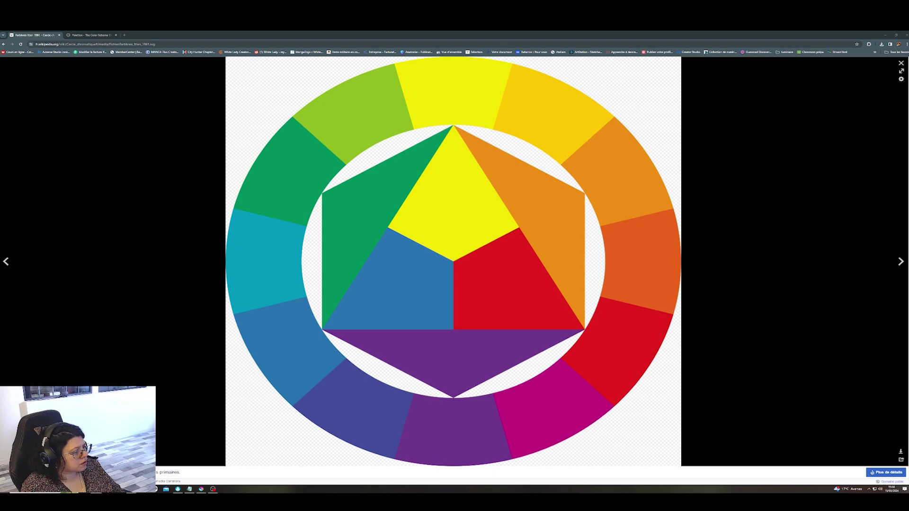
key(alt+Tab)
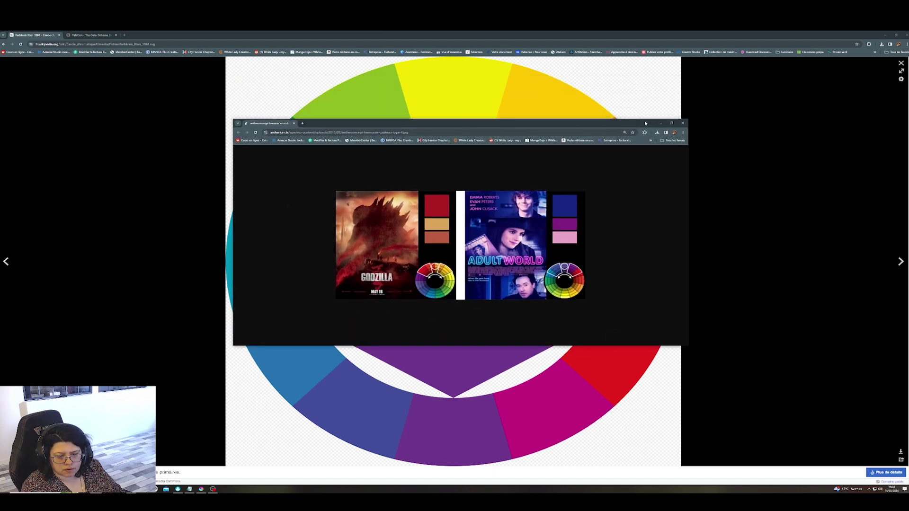
click(671, 124)
scroll(497, 322, up, 5)
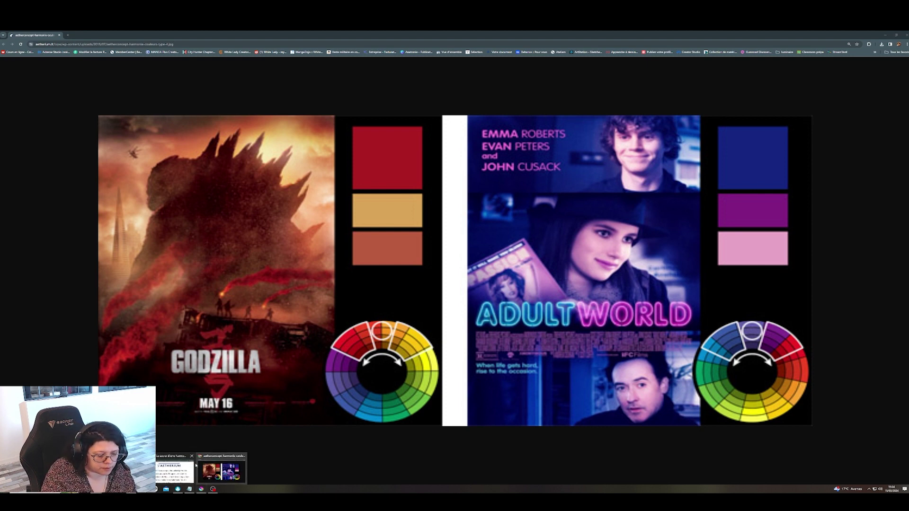
- Return to Paletton and set the adjacent scheme's base colour to violet at hue 280° with magenta and blue neighbours at a distance of 33°
click(222, 474)
click(90, 35)
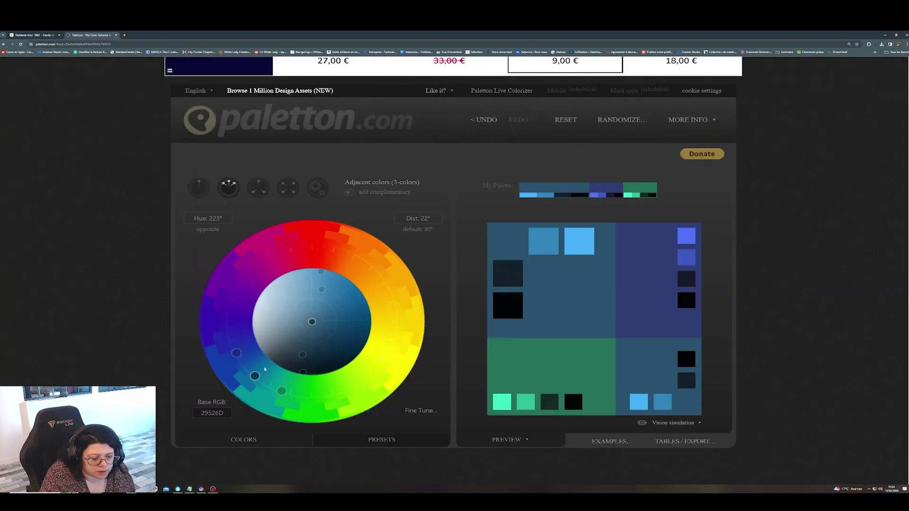
drag(255, 377, 235, 351)
drag(303, 351, 309, 346)
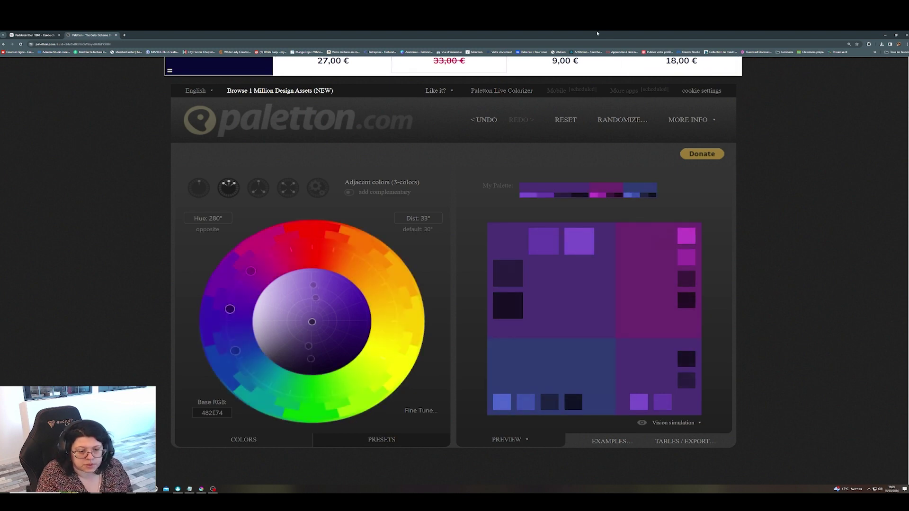
- Compare the Godzilla and Adult World poster palettes with the violet adjacent scheme in Paletton, and close the Paletton page
key(super+Down)
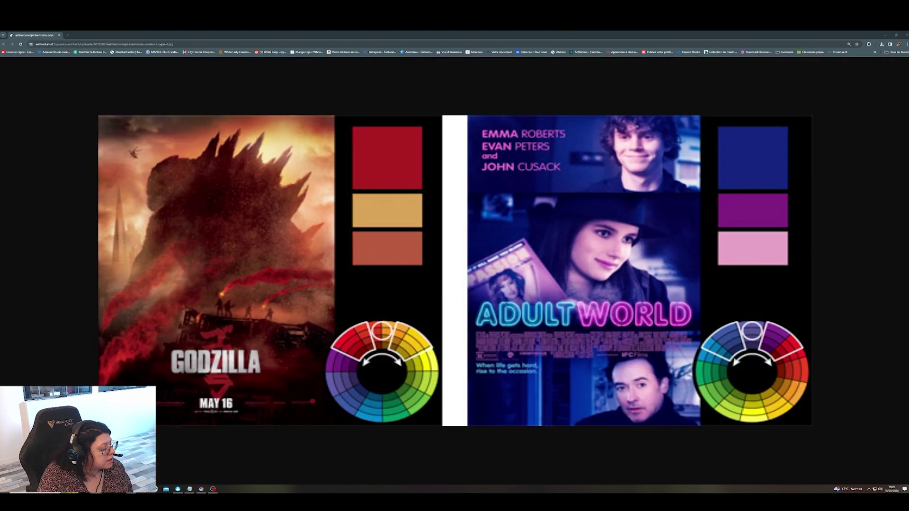
key(alt+Tab)
click(614, 116)
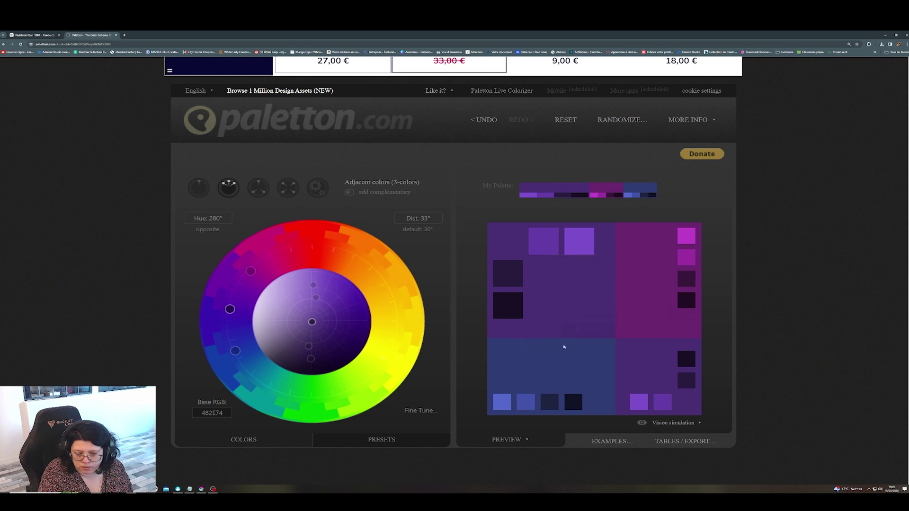
mouse_move(574, 369)
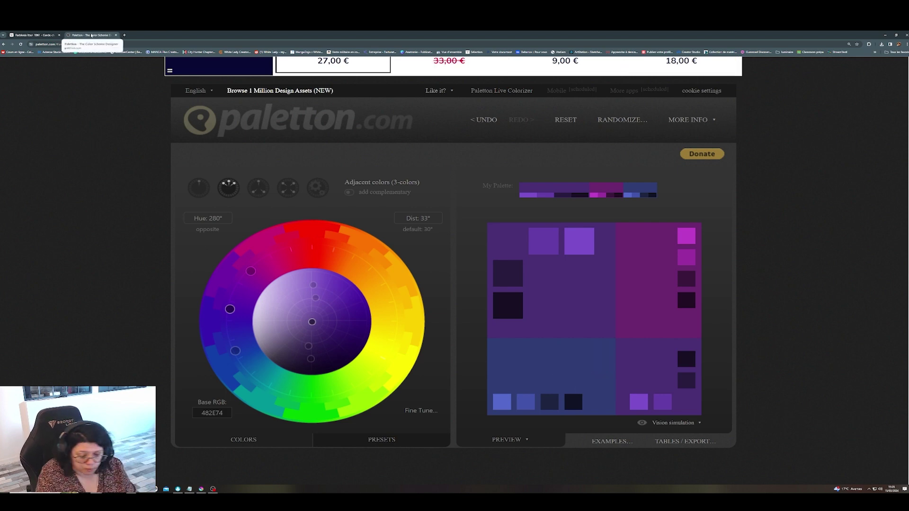
click(116, 35)
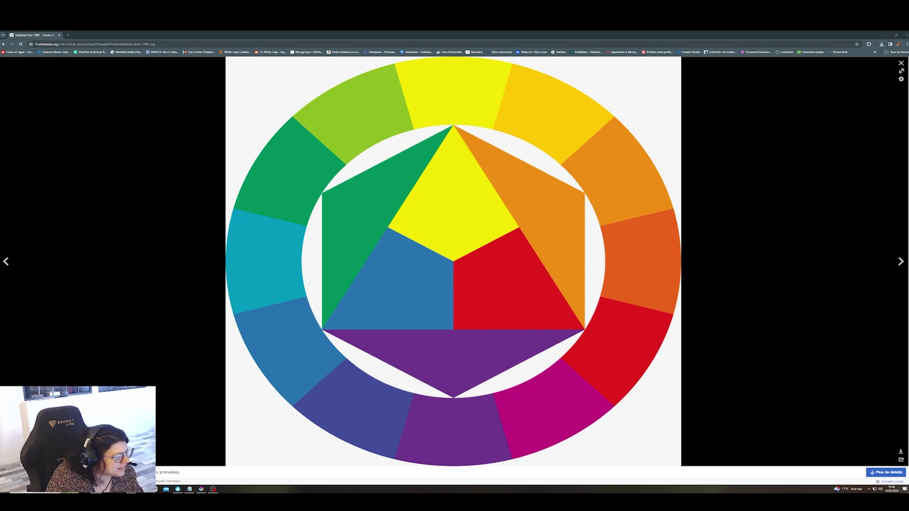
- Bring up the Sword Art Online character image search full-screen and enlarge the page to examine the green-dressed blonde character
drag(0, 85, 241, 112)
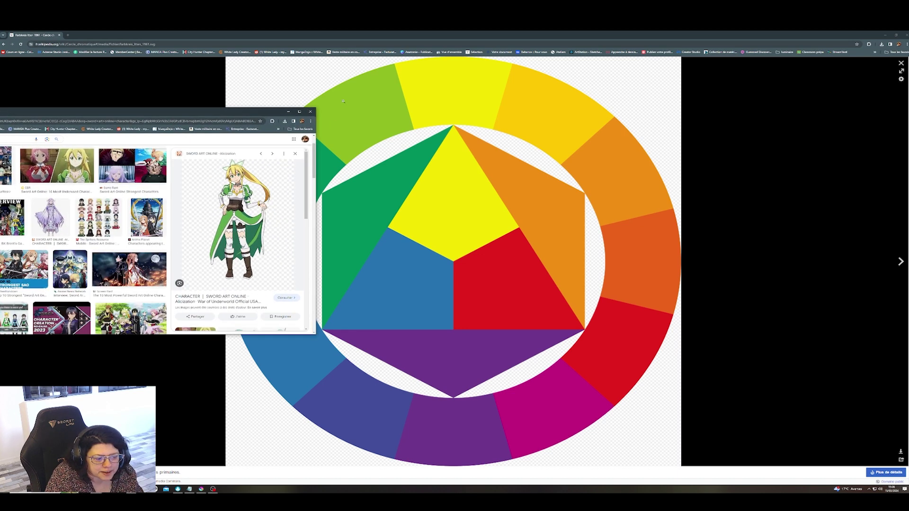
click(299, 112)
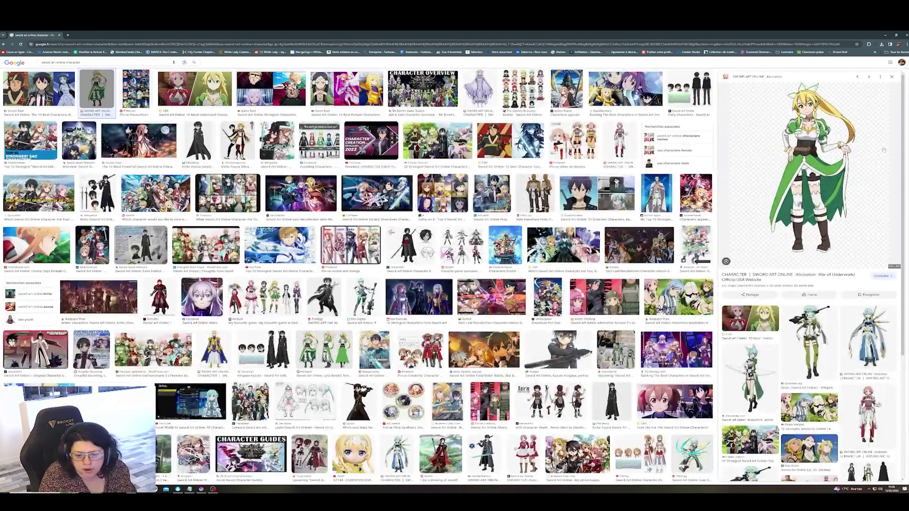
key(ctrl+plus)
key(ctrl+plus)
key(ctrl+plus)
key(ctrl+plus)
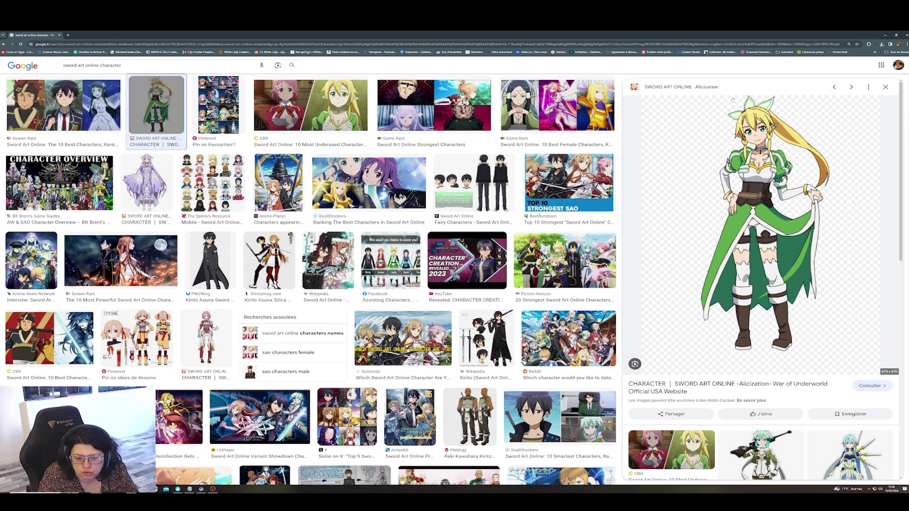
- Preview the related Sinon character image, browse its similar pictures, and open the Pinterest "Pin on idées de dessins" result
scroll(764, 324, down, 3)
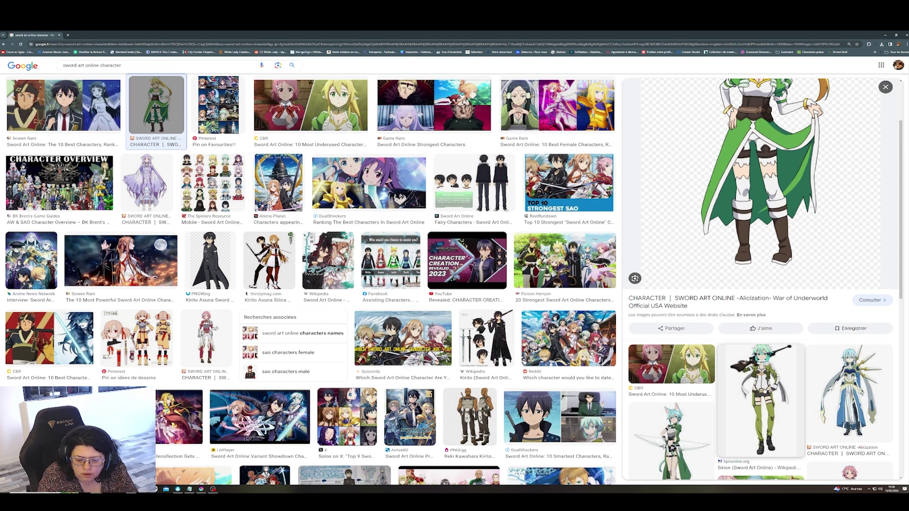
click(765, 394)
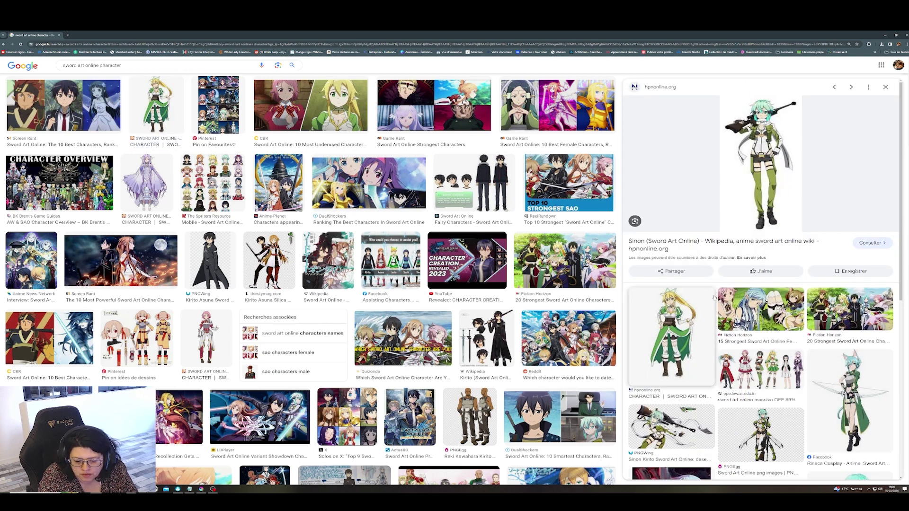
scroll(761, 279, down, 5)
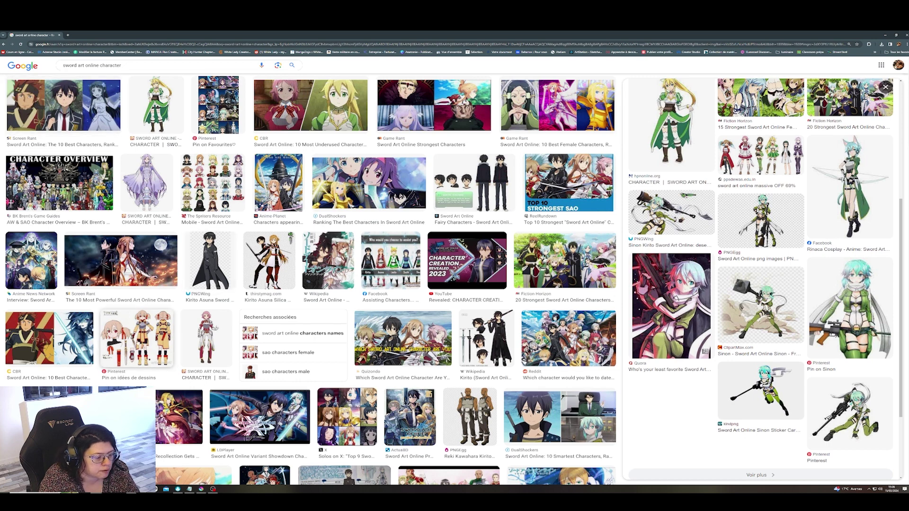
click(136, 341)
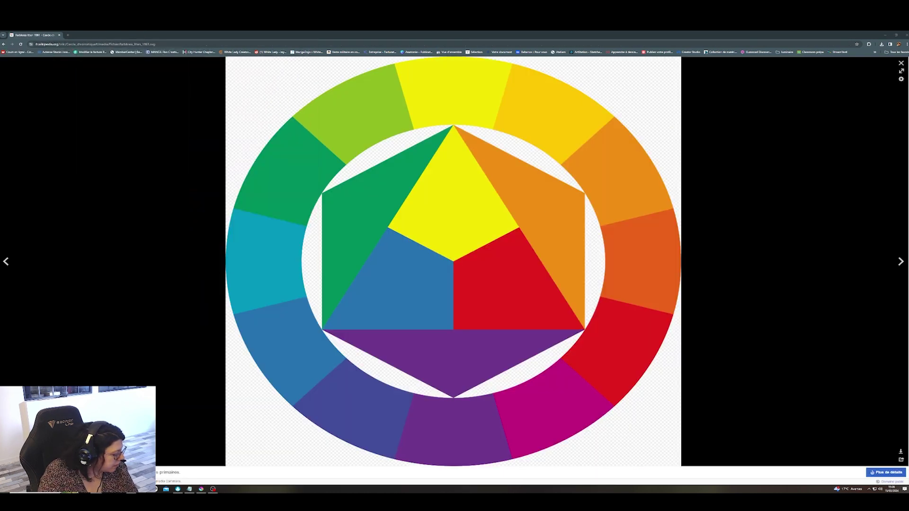
- Switch to the character illustration in Krita and shift the sweater layer's hue slightly towards a cooler sky blue with HSV adjustment
key(alt+Tab)
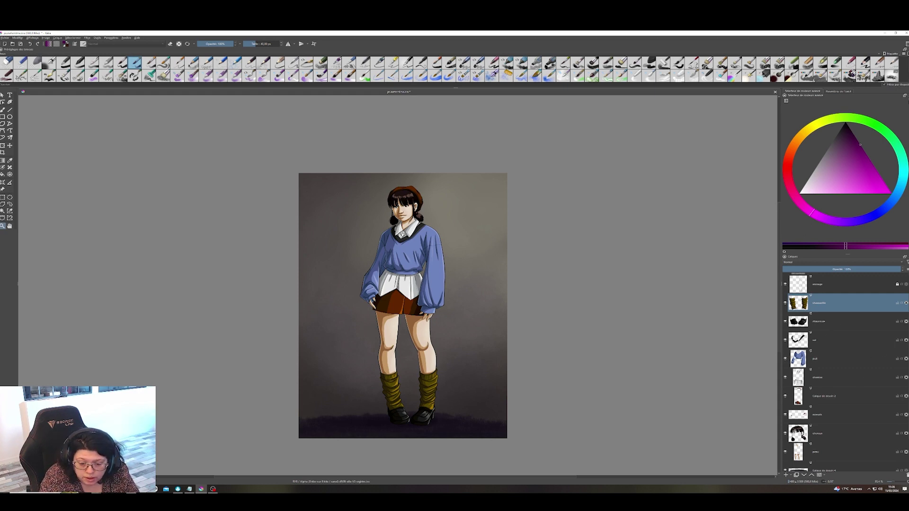
click(835, 359)
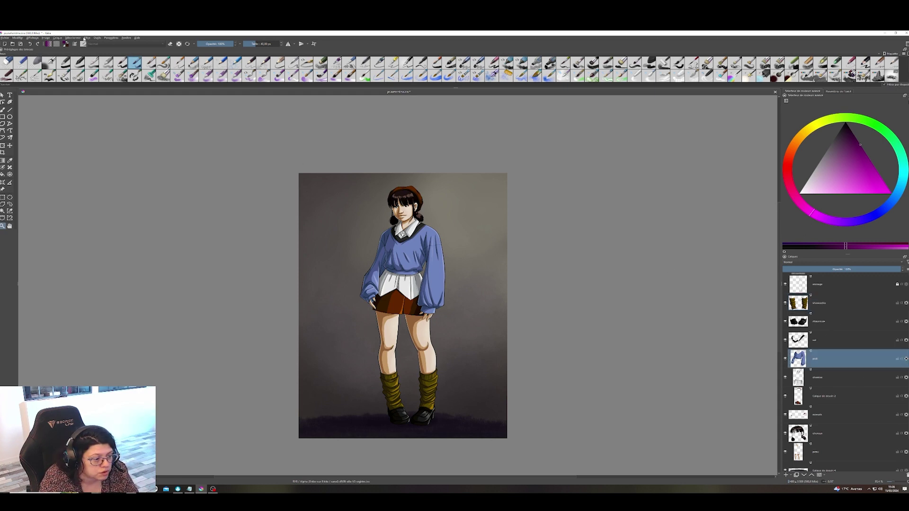
click(85, 38)
mouse_move(175, 53)
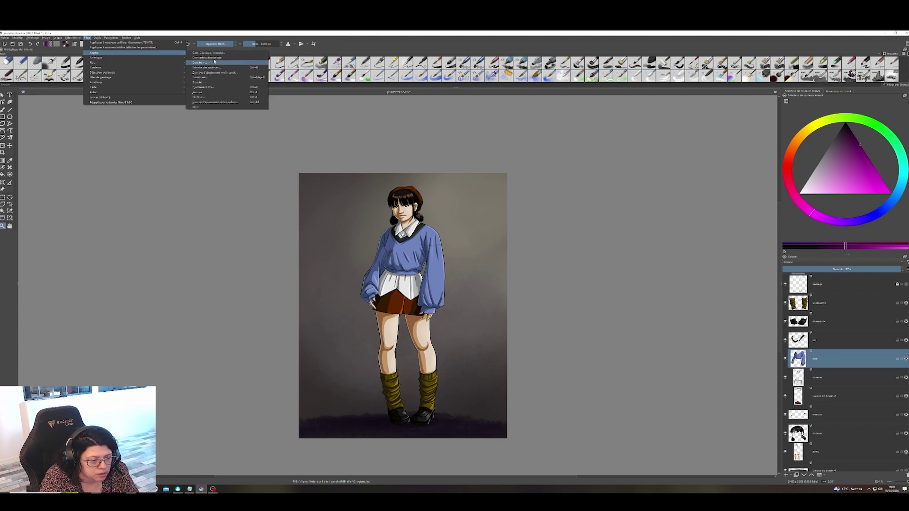
click(204, 88)
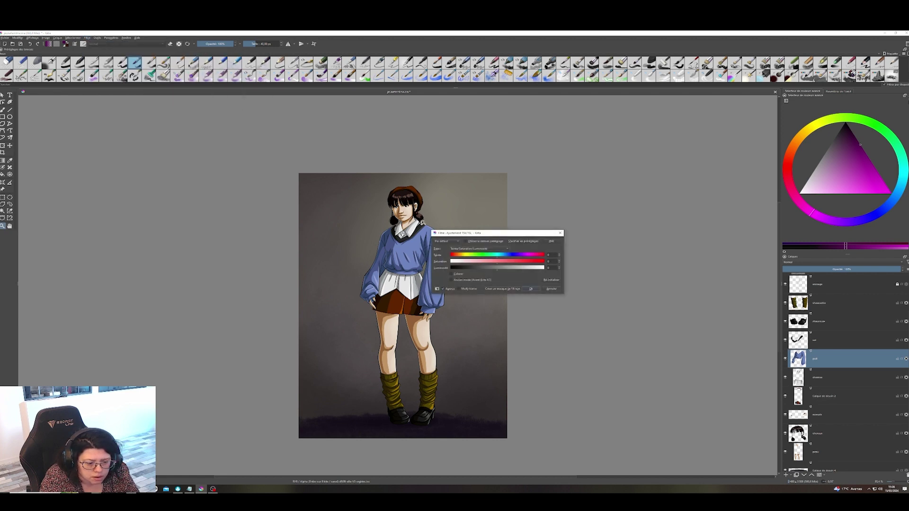
click(497, 258)
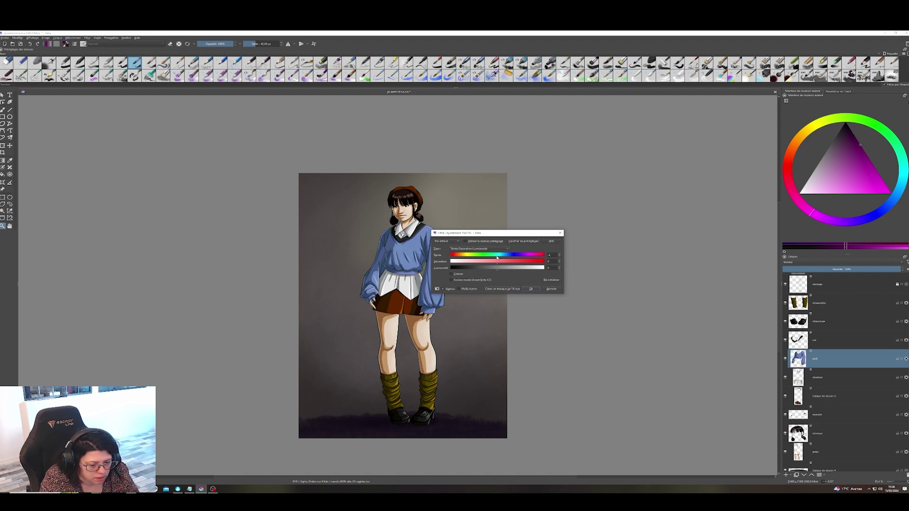
drag(497, 258, 495, 259)
click(531, 289)
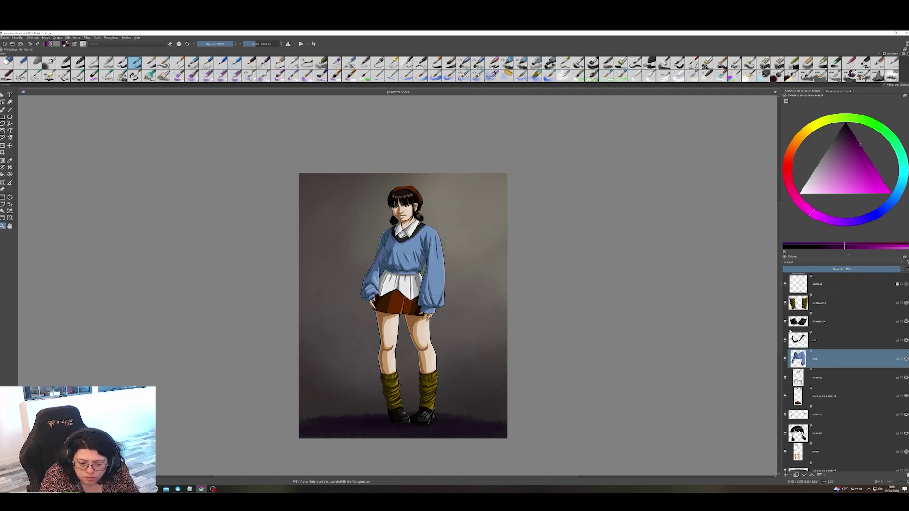
- Recolour the layer with the skirt and beret from reddish brown to violet with an HSV hue adjustment
key(Page_Down)
key(Page_Down)
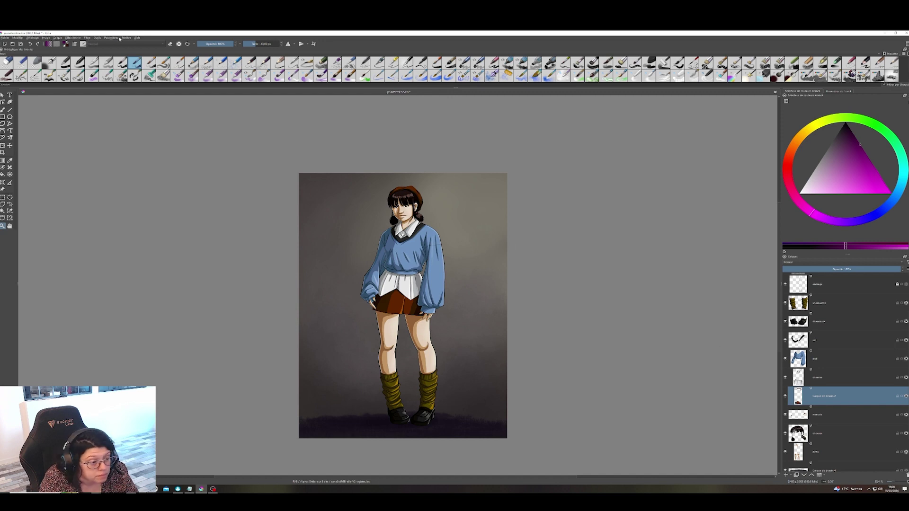
click(88, 38)
mouse_move(97, 52)
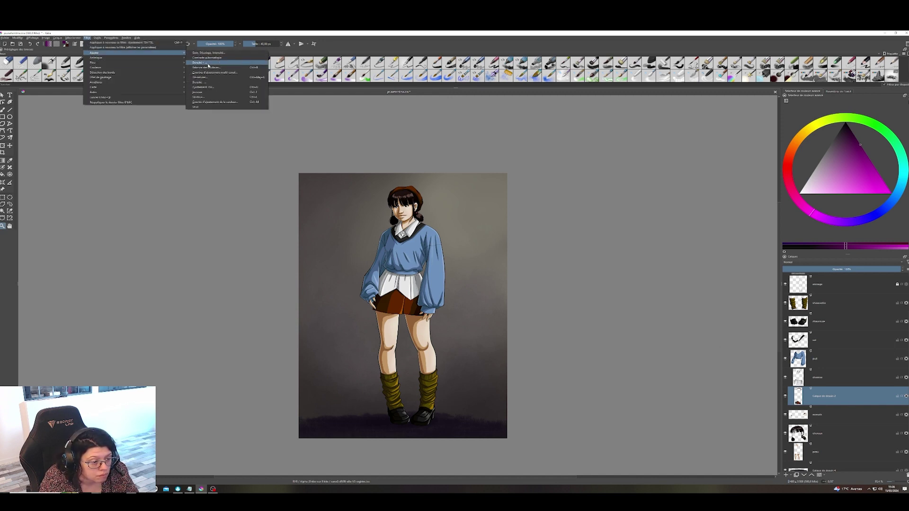
click(201, 88)
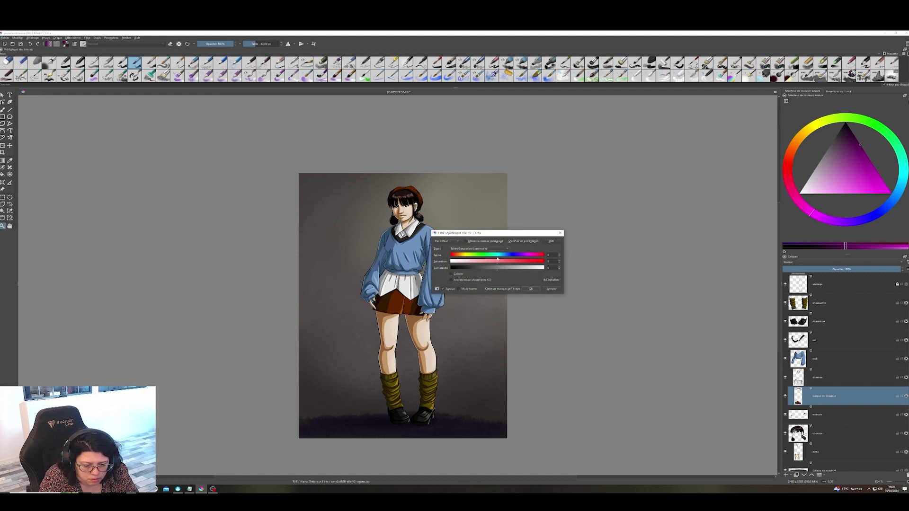
drag(497, 259, 474, 259)
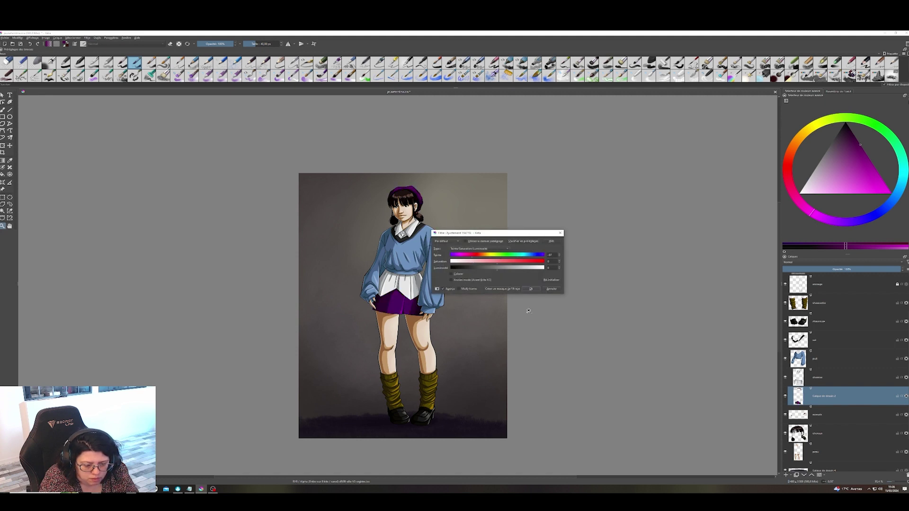
click(530, 289)
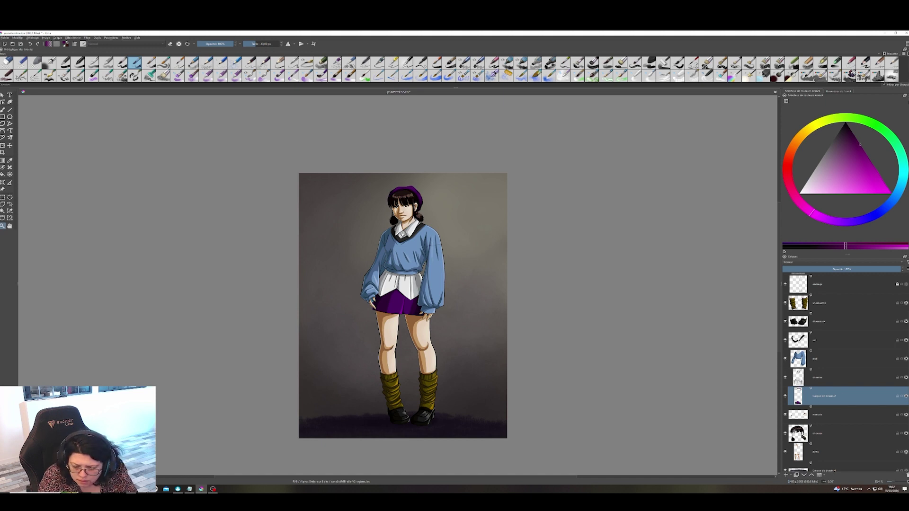
- Recolour the leg warmers layer to violet with an HSV adjustment, shifting the hue and slightly lowering the saturation
click(805, 304)
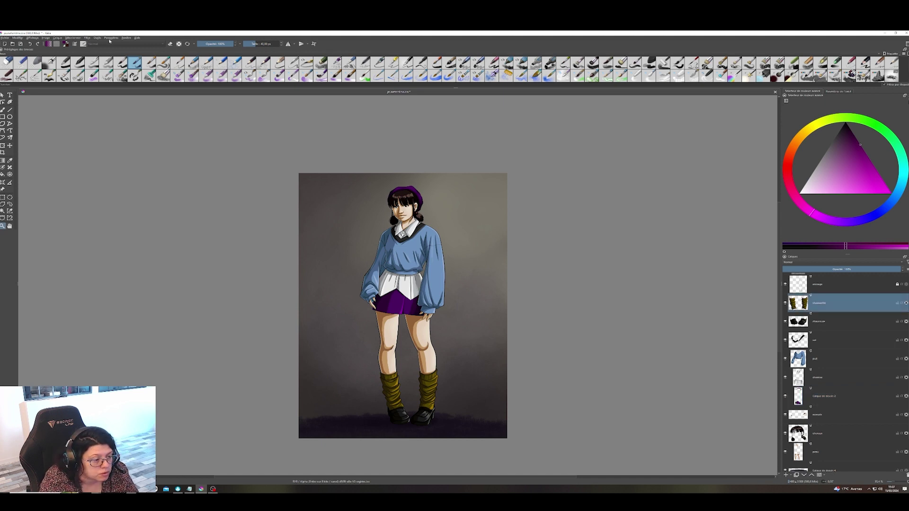
click(87, 37)
mouse_move(142, 53)
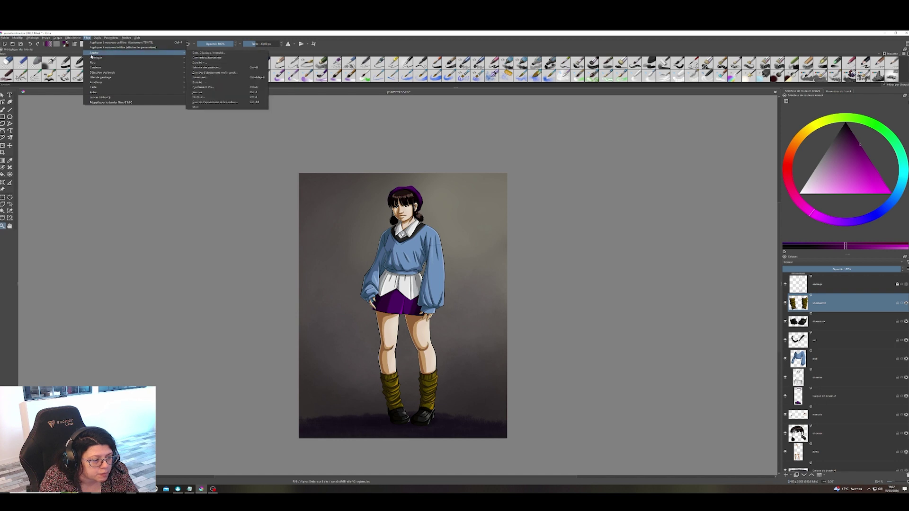
click(221, 87)
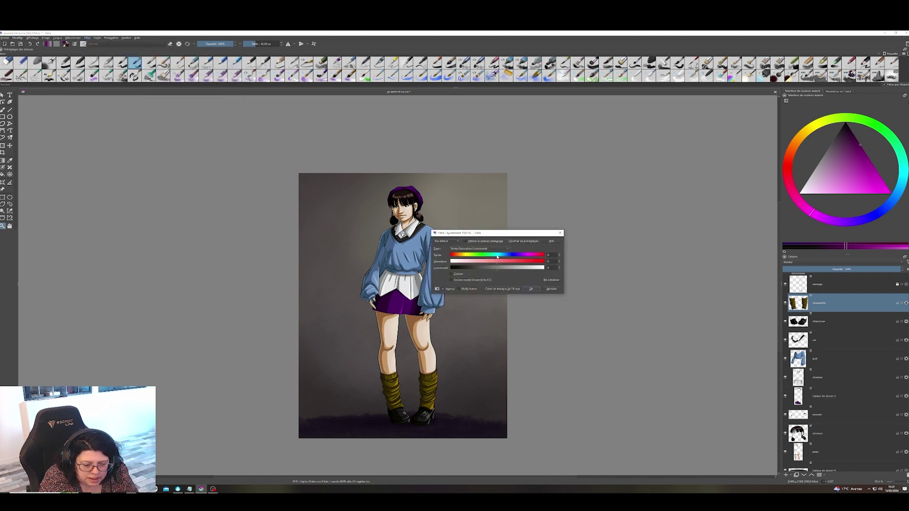
drag(498, 258, 464, 257)
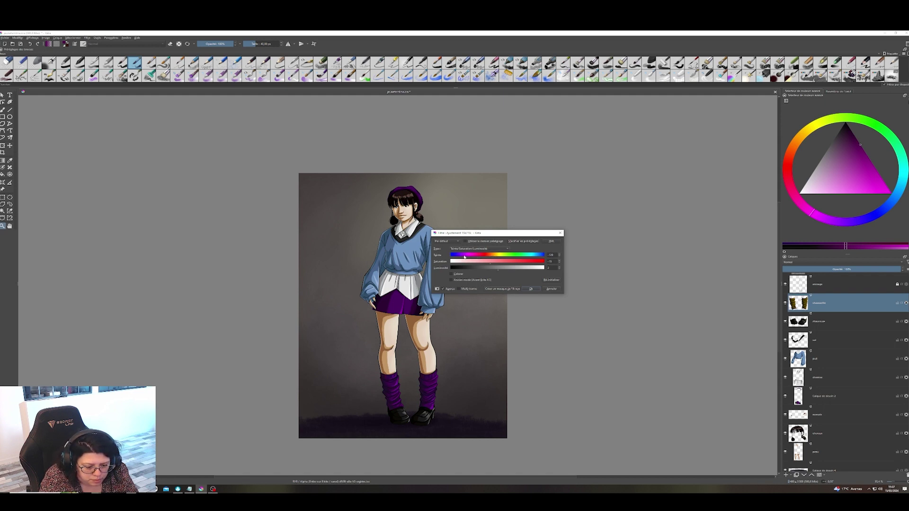
click(531, 289)
- Shift the hue of the skirt and beret layer towards a magenta purple with HSV adjustment
click(833, 396)
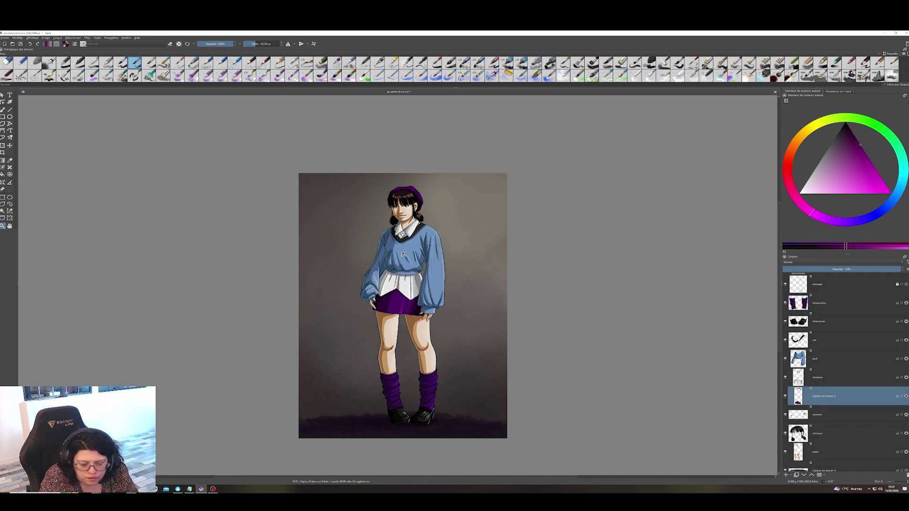
click(87, 38)
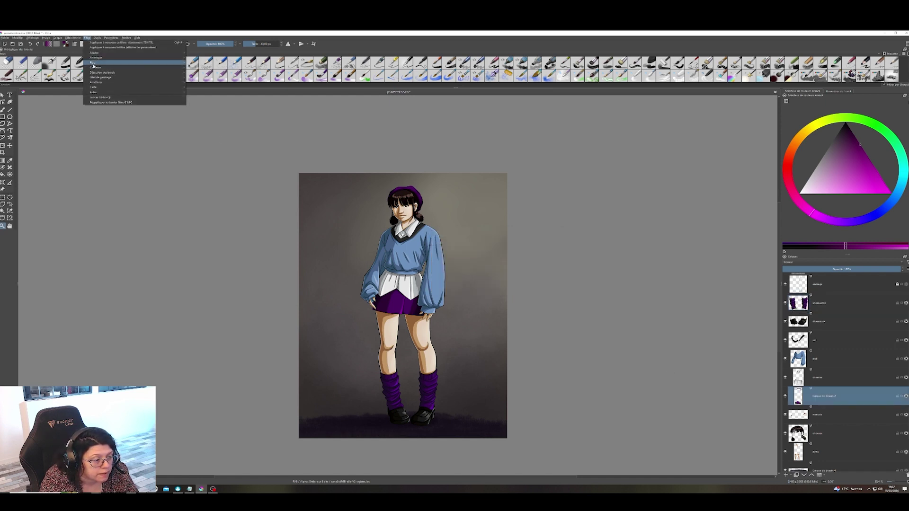
mouse_move(180, 53)
click(203, 87)
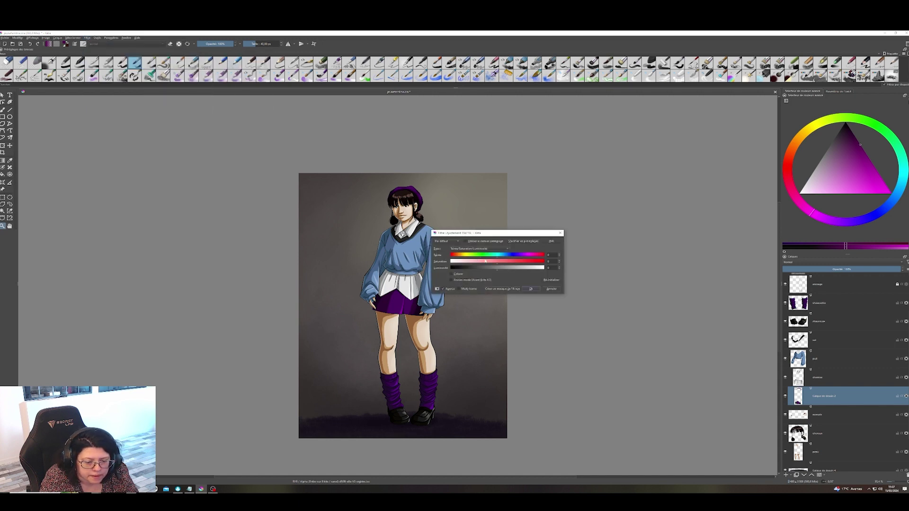
mouse_move(497, 259)
mouse_down()
mouse_move(480, 261)
mouse_move(505, 258)
mouse_up()
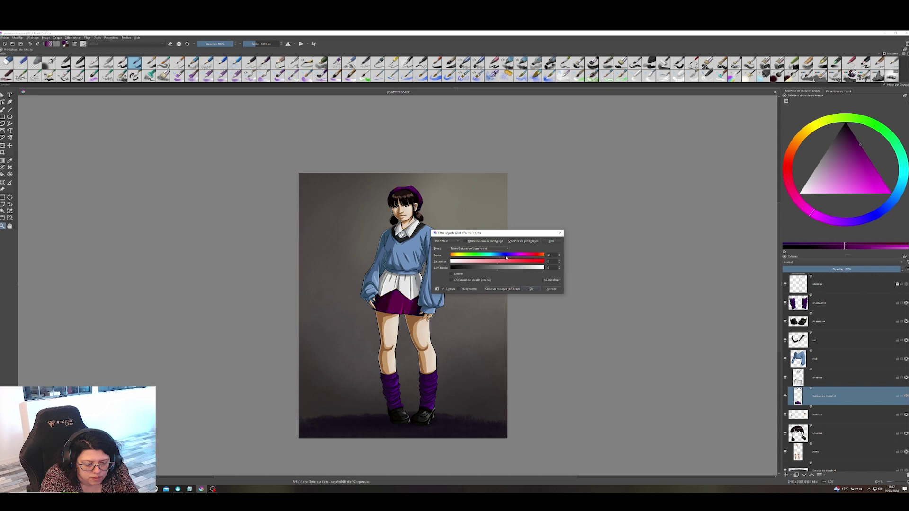
click(531, 289)
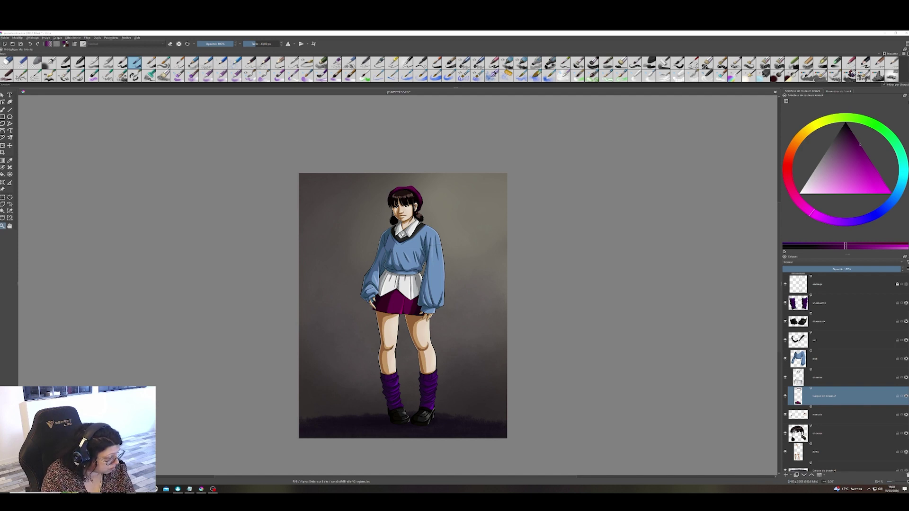
- Switch to the browser and enlarge the Inside Out and Birdman poster reference to examine the four-colour palettes, then close it
key(alt+Tab)
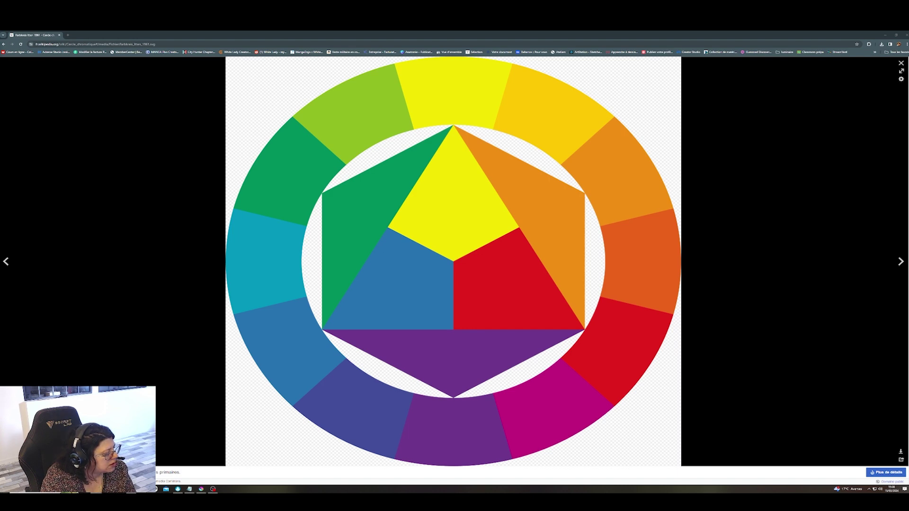
key(alt+Tab)
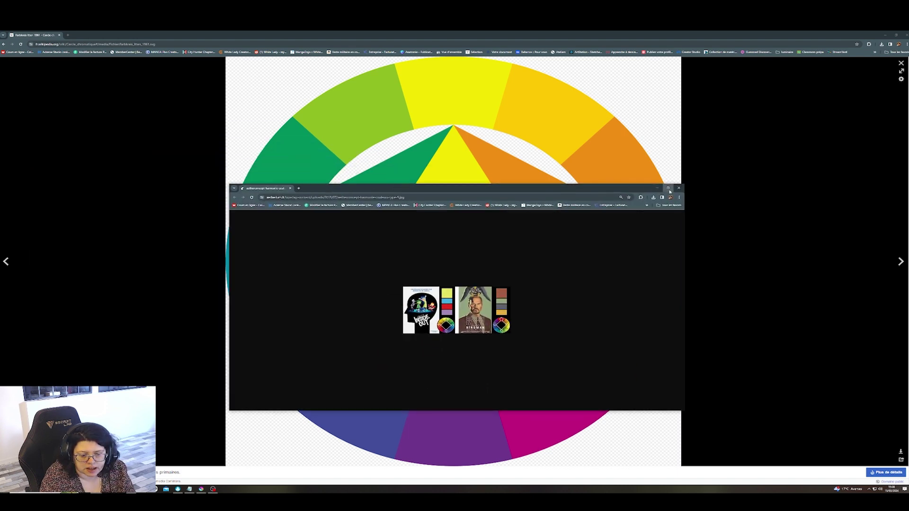
click(668, 188)
scroll(460, 313, up, 6)
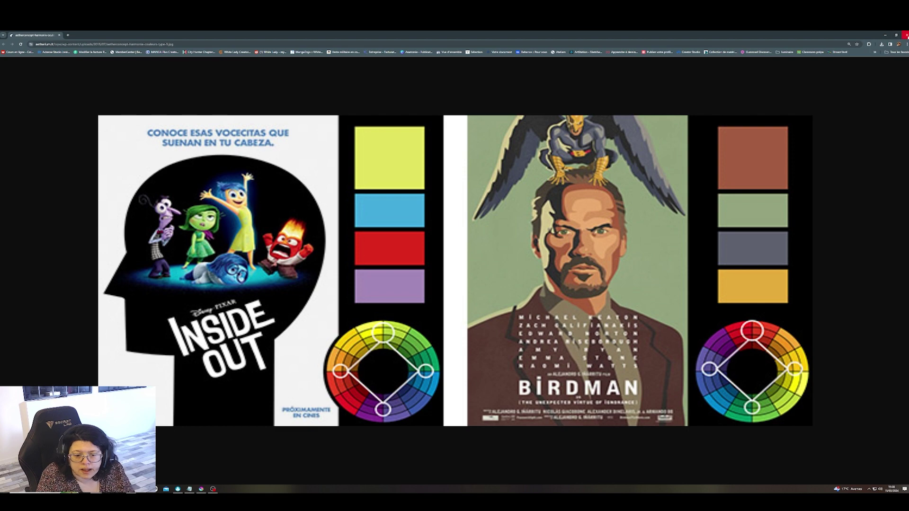
click(906, 35)
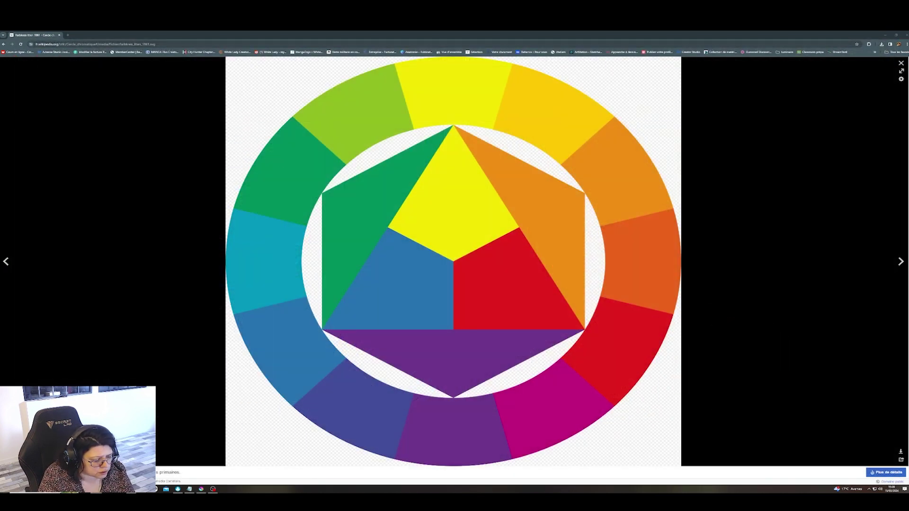
- Switch to Krita and recolour the sweater layer from blue to pinkish purple with an HSV hue adjustment
mouse_move(201, 489)
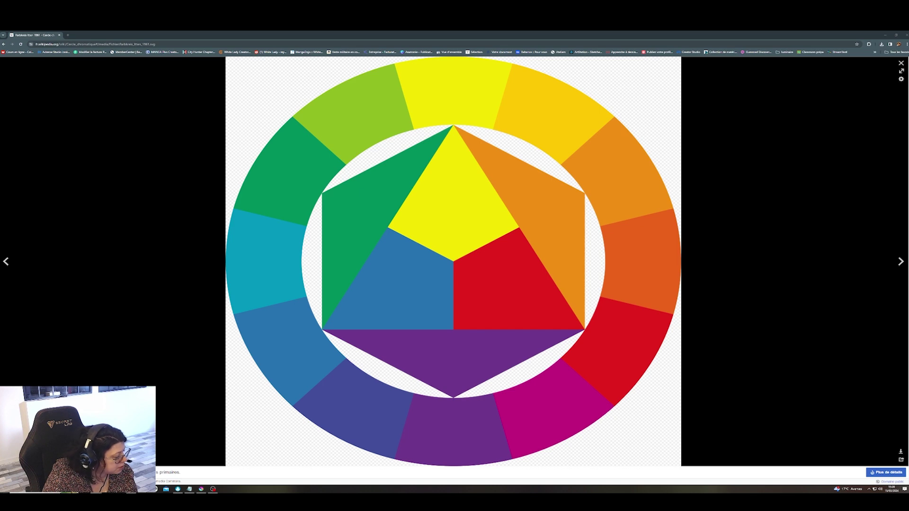
click(201, 490)
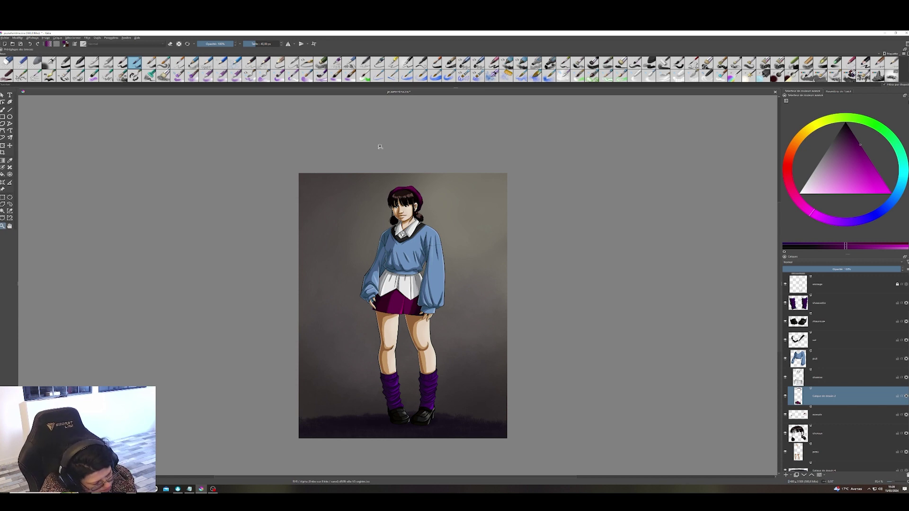
click(806, 362)
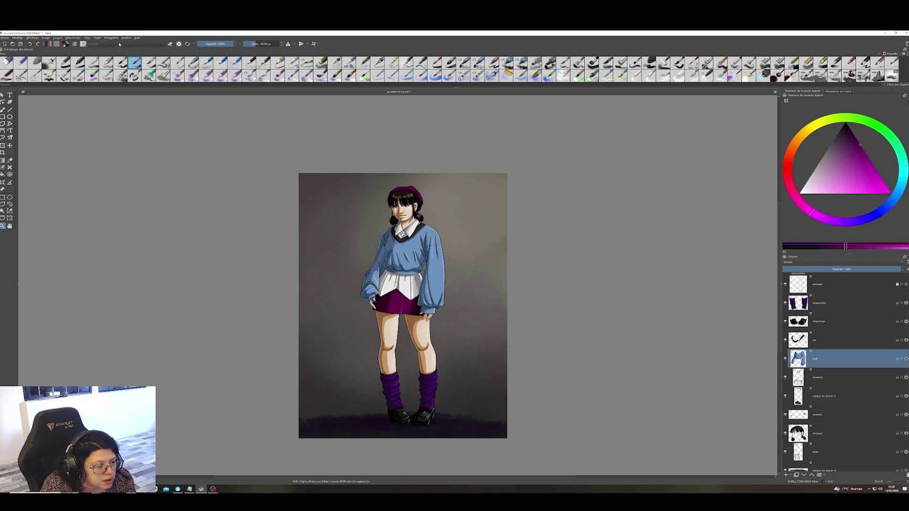
click(87, 38)
mouse_move(110, 54)
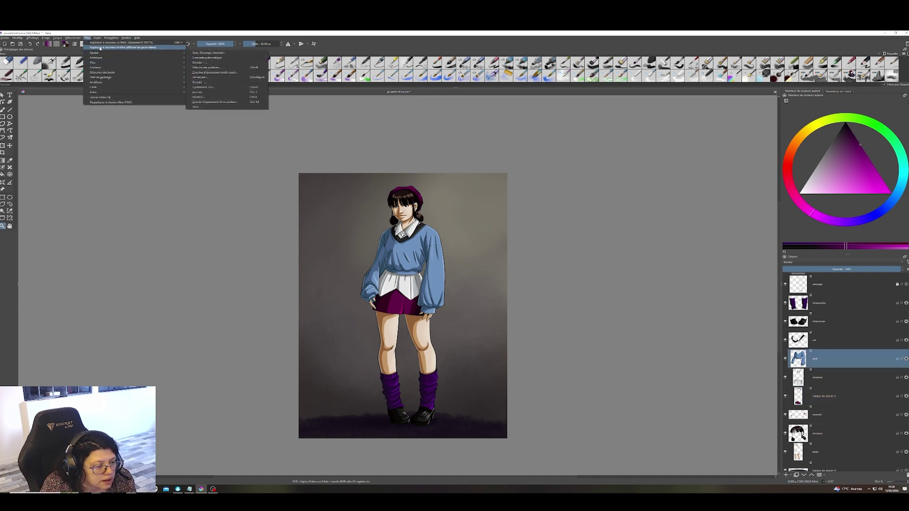
click(204, 87)
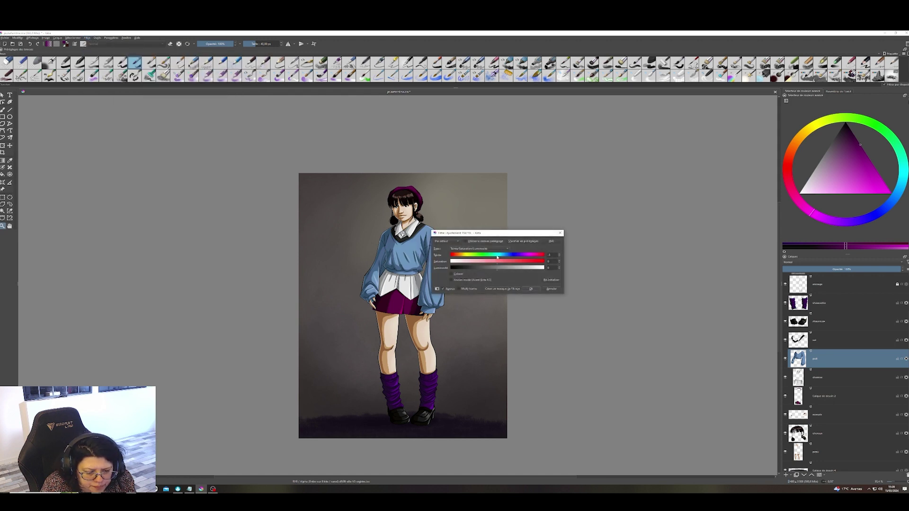
drag(497, 257, 521, 254)
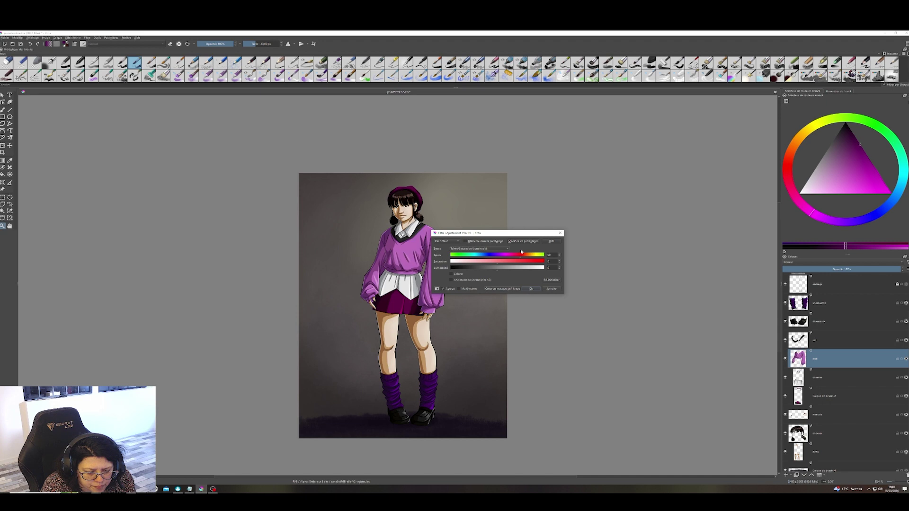
click(533, 290)
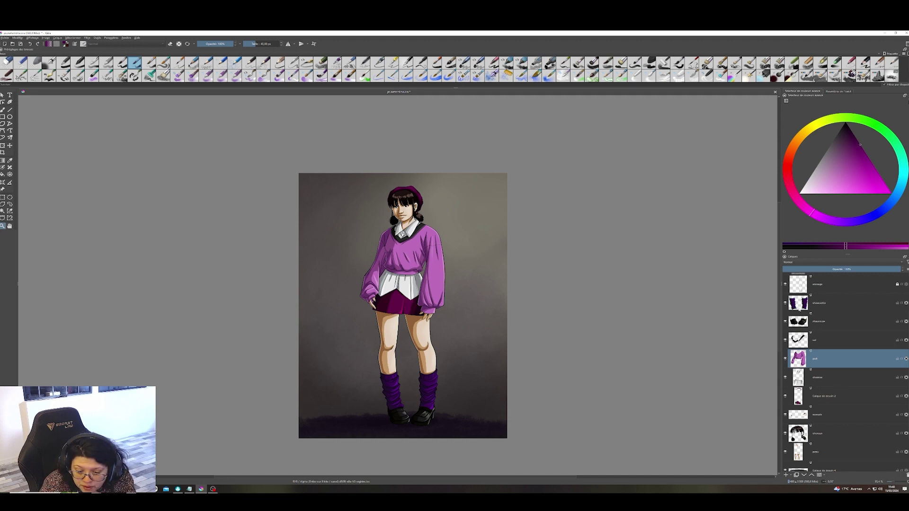
- Recolour the leg warmers layer to blue with an HSV adjustment, shifting the hue and lowering the saturation
click(824, 303)
click(72, 37)
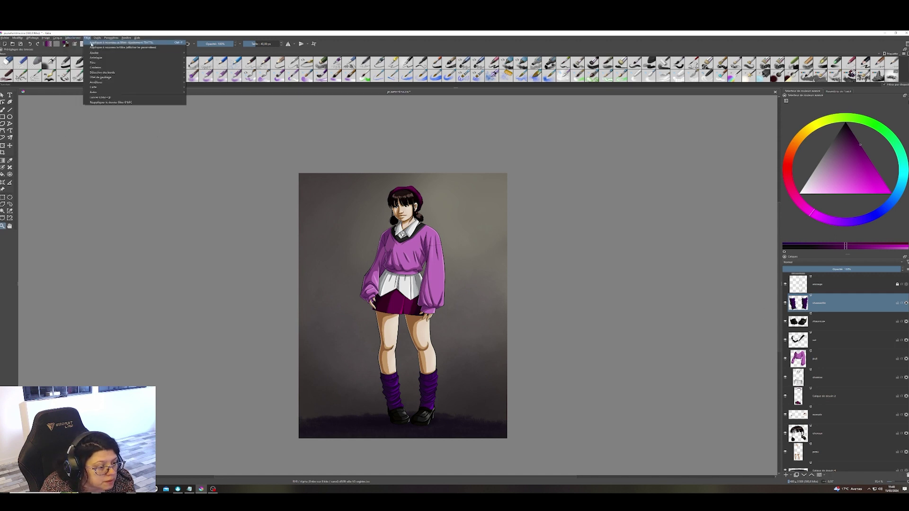
mouse_move(94, 59)
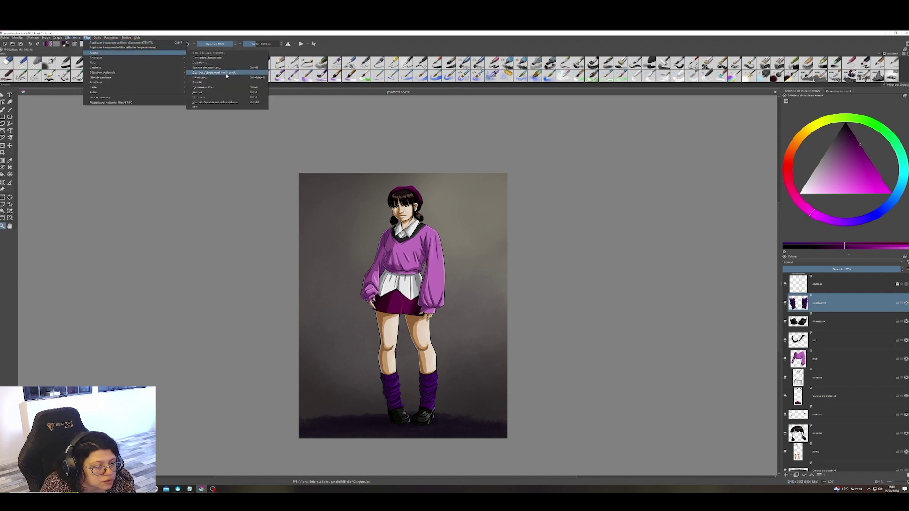
click(218, 86)
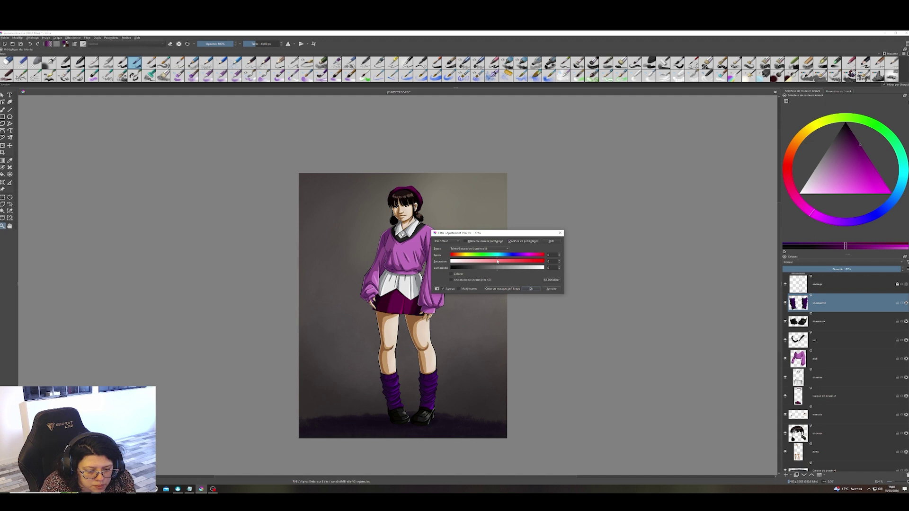
mouse_move(498, 257)
mouse_down()
mouse_move(525, 256)
mouse_move(482, 266)
mouse_up()
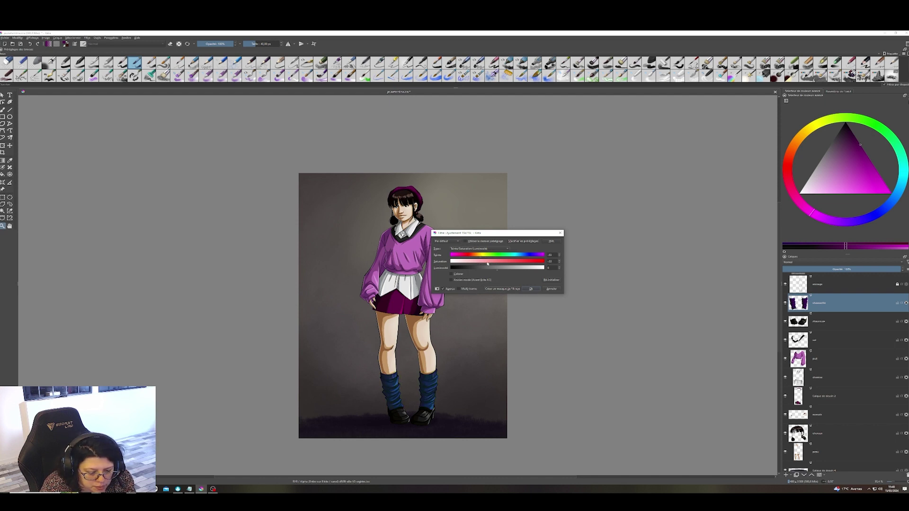
drag(491, 272, 491, 270)
click(530, 289)
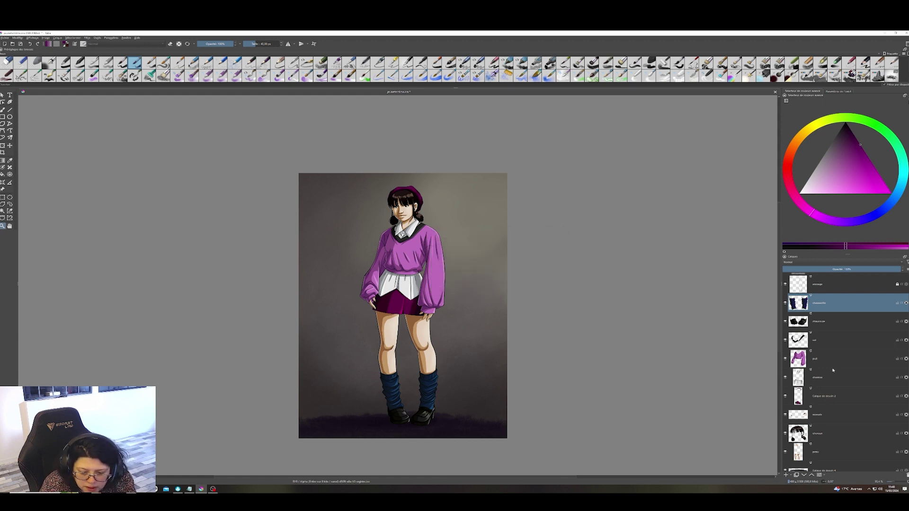
- Recolour the skirt and beret layer from magenta purple to olive yellow with an HSV hue adjustment
click(793, 395)
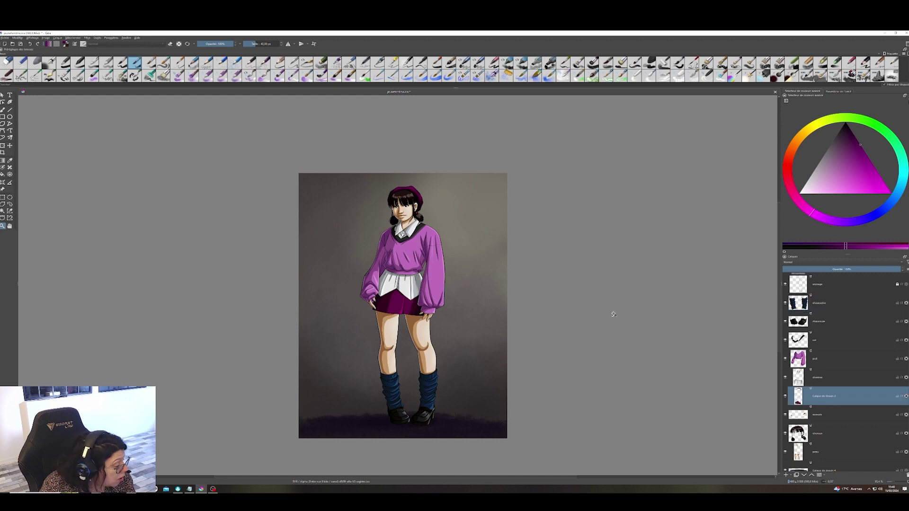
click(88, 37)
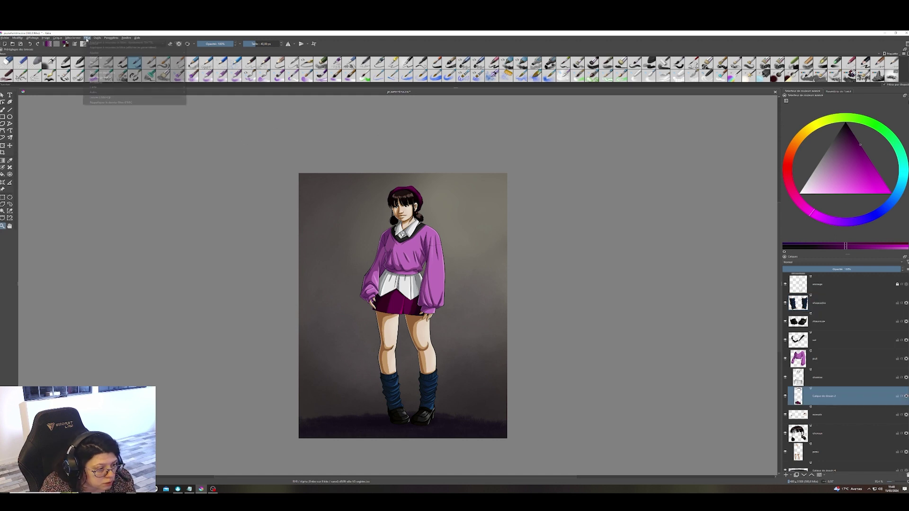
mouse_move(98, 58)
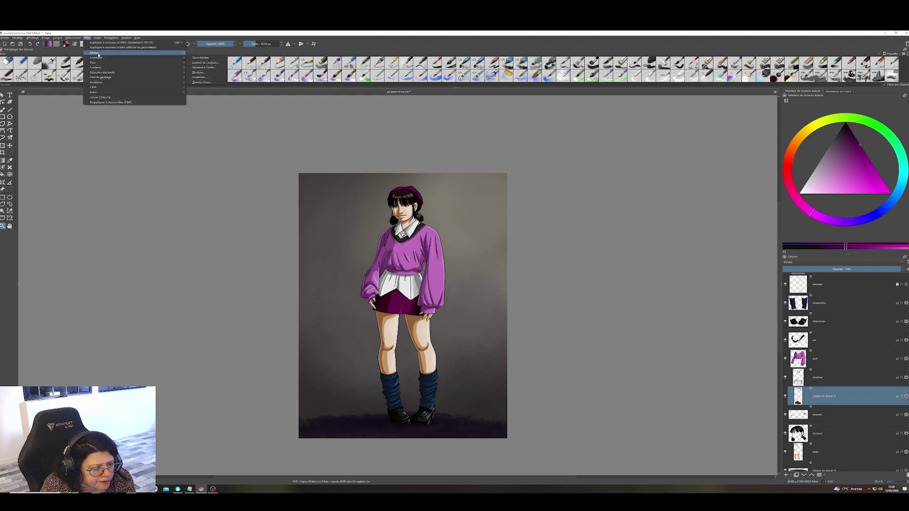
click(204, 87)
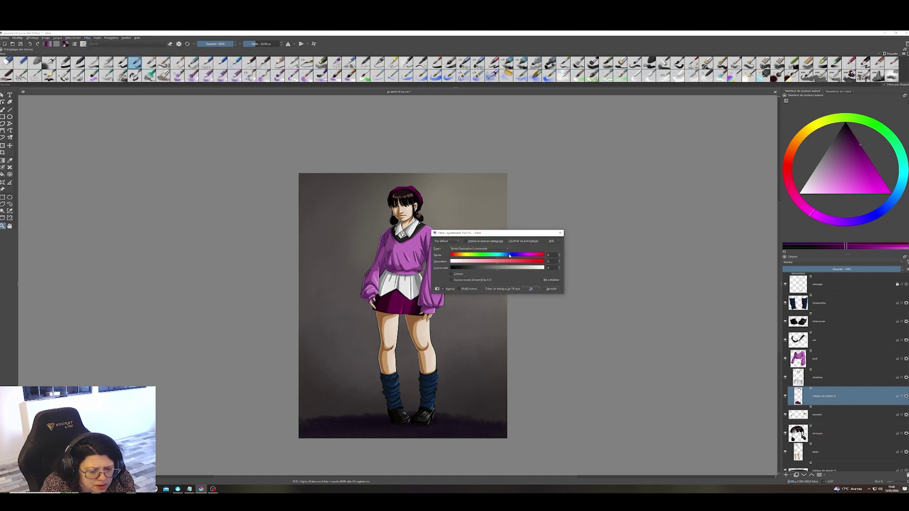
drag(498, 258, 522, 259)
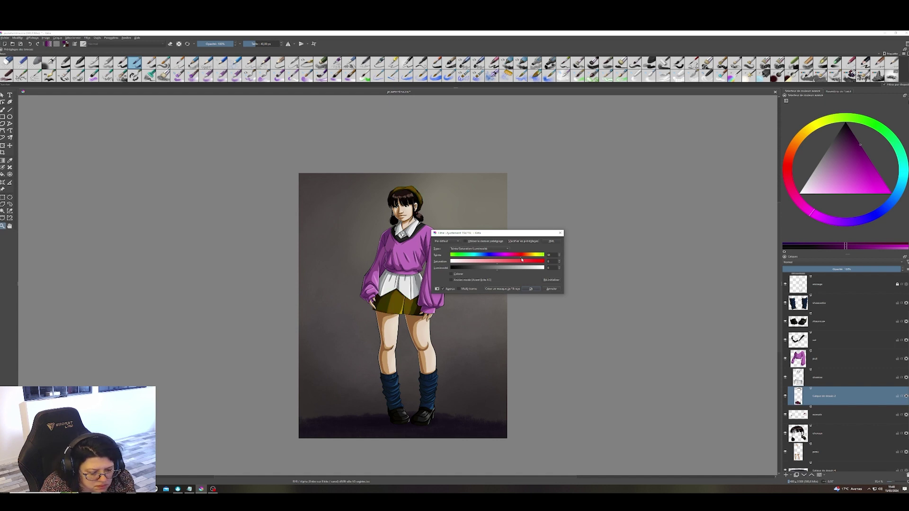
click(531, 289)
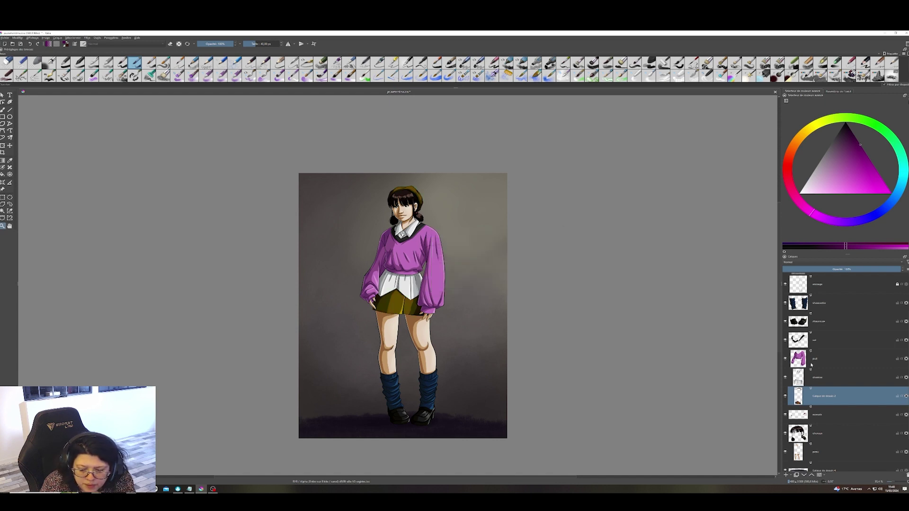
- Shift the hue of the skirt and beret layer further to green with another HSV adjustment
mouse_move(805, 362)
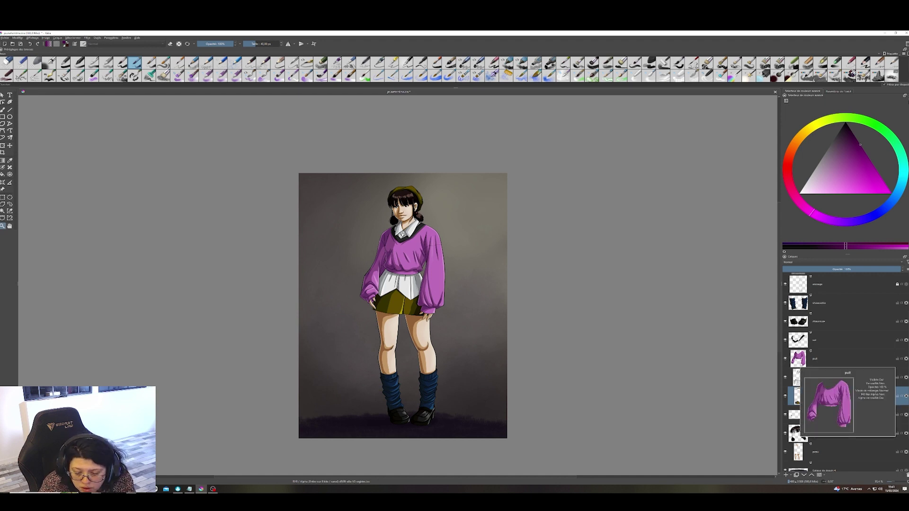
mouse_move(805, 433)
mouse_move(824, 306)
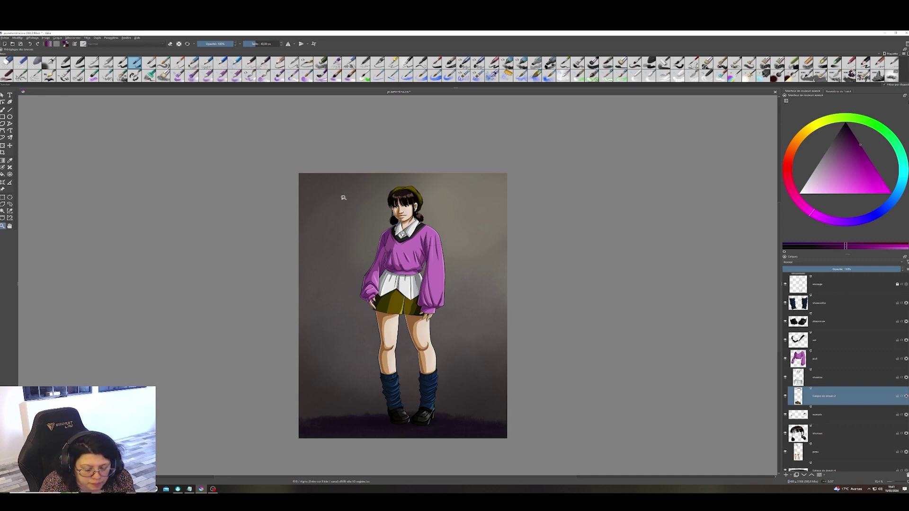
click(87, 37)
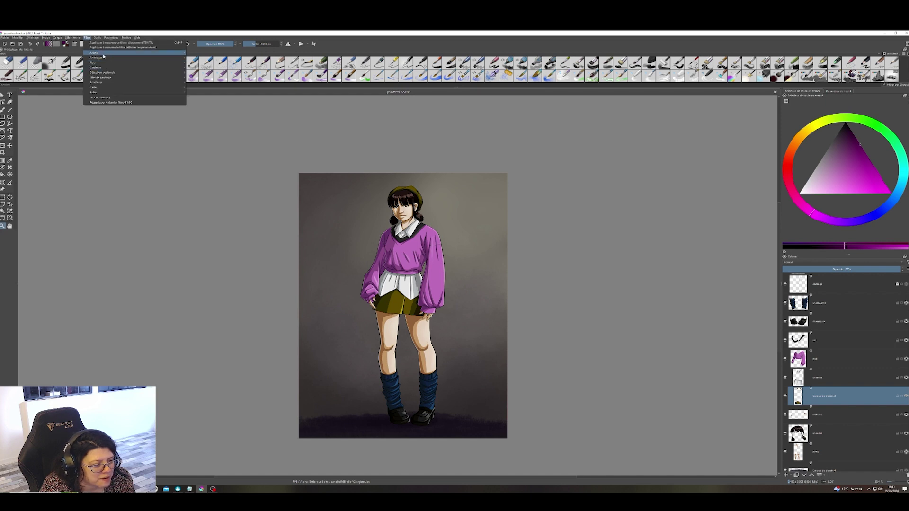
mouse_move(103, 53)
click(219, 89)
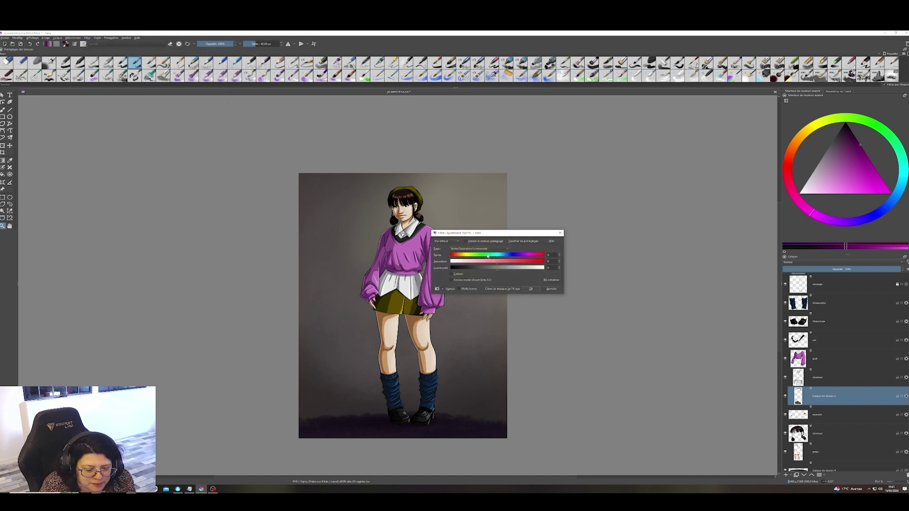
mouse_move(498, 258)
mouse_down()
mouse_move(480, 258)
mouse_move(504, 260)
mouse_up()
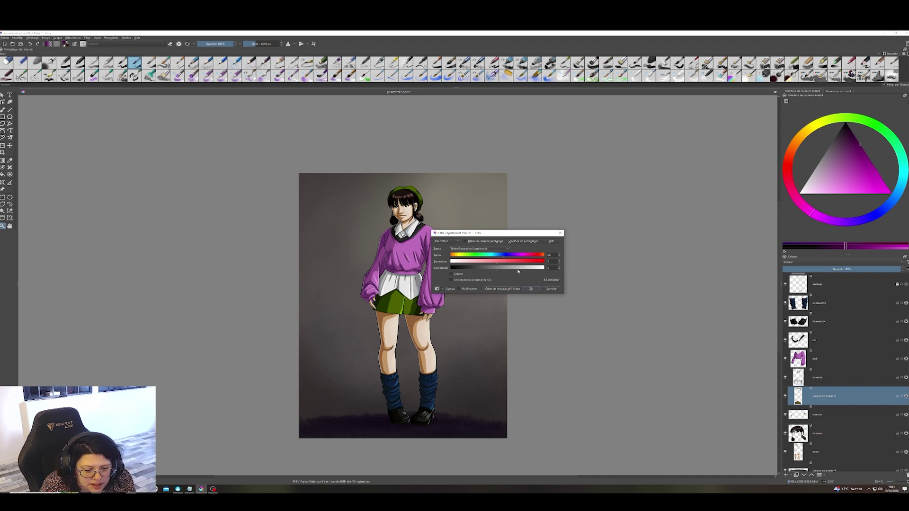
click(531, 289)
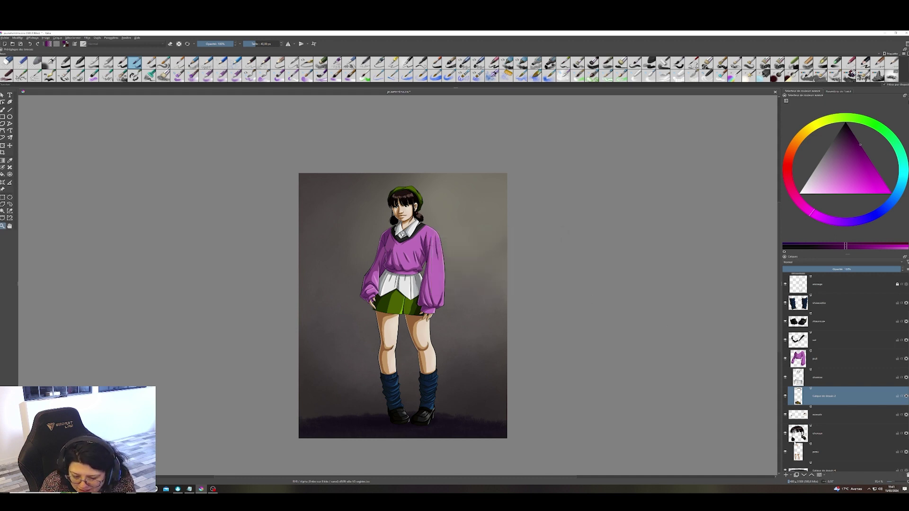
- Tint the hair layer a warmer brown with an HSV adjustment, shifting the hue and raising the saturation
key(Page_Down)
key(Page_Down)
click(87, 38)
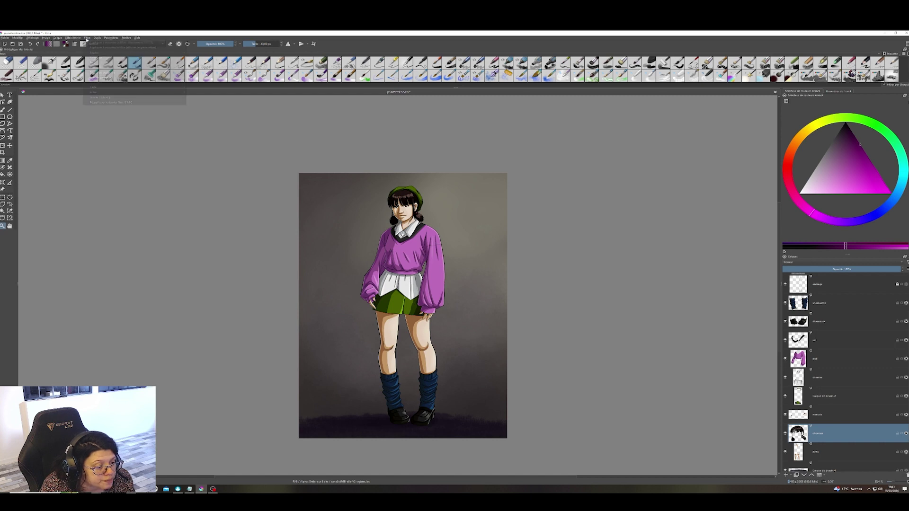
mouse_move(96, 67)
click(215, 85)
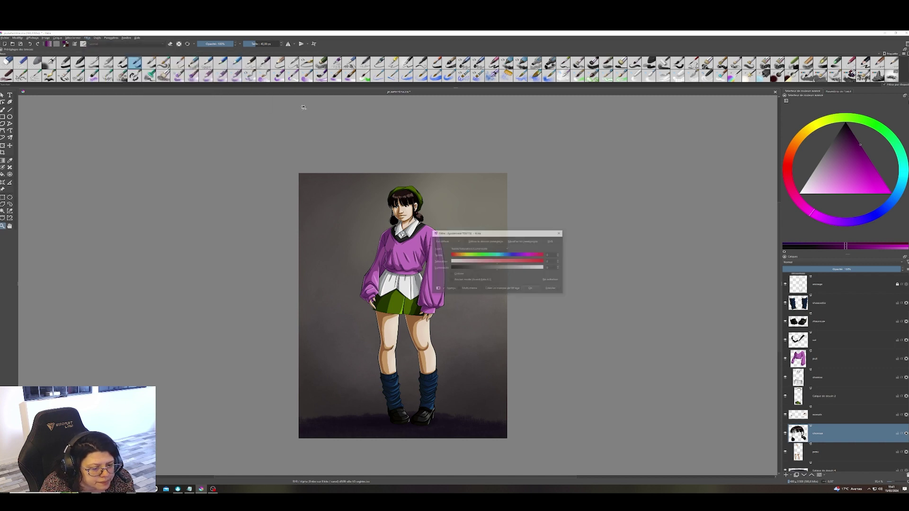
mouse_move(498, 258)
mouse_down()
mouse_move(526, 261)
mouse_move(504, 259)
mouse_up()
click(500, 264)
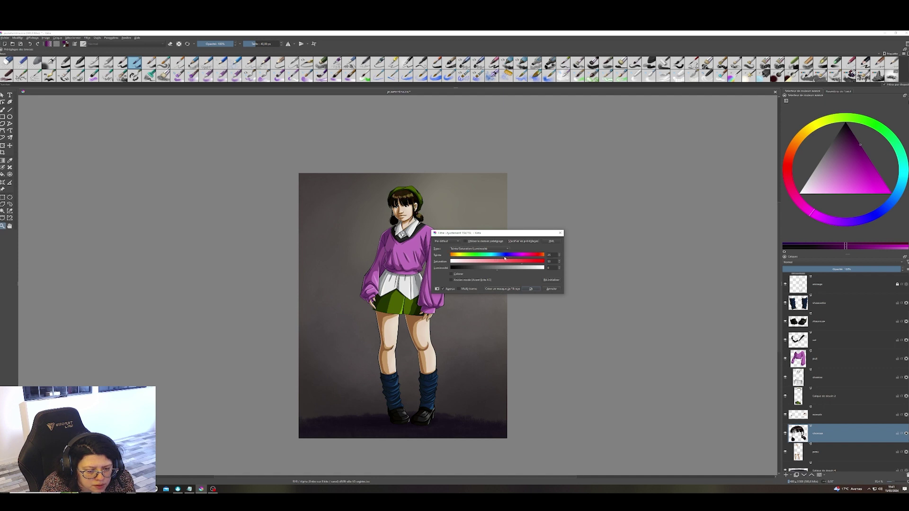
click(531, 289)
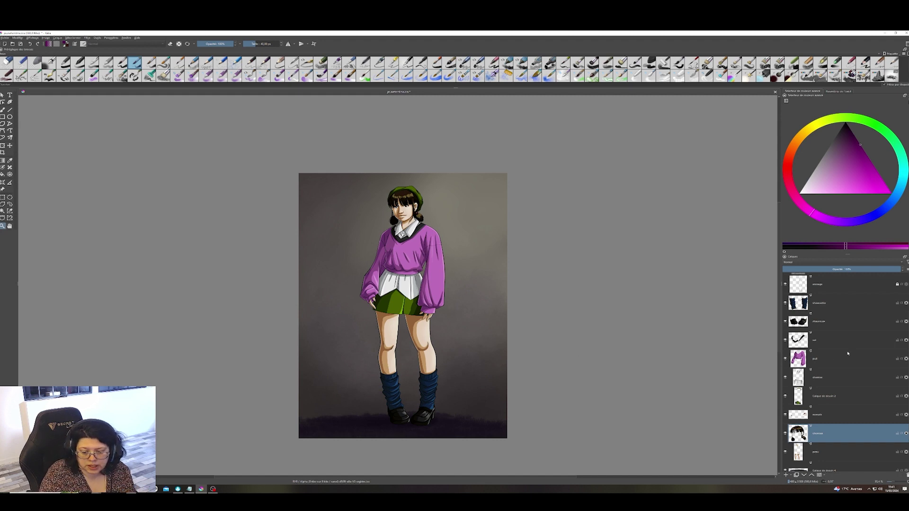
- Show the desaturating filter layer at the top of the layer stack to view the illustration's values in greyscale
scroll(860, 350, up, 3)
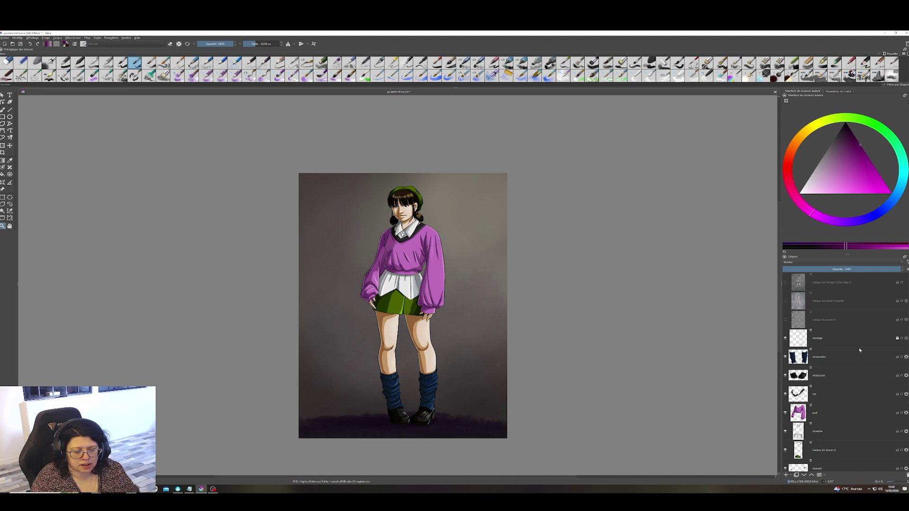
mouse_move(859, 349)
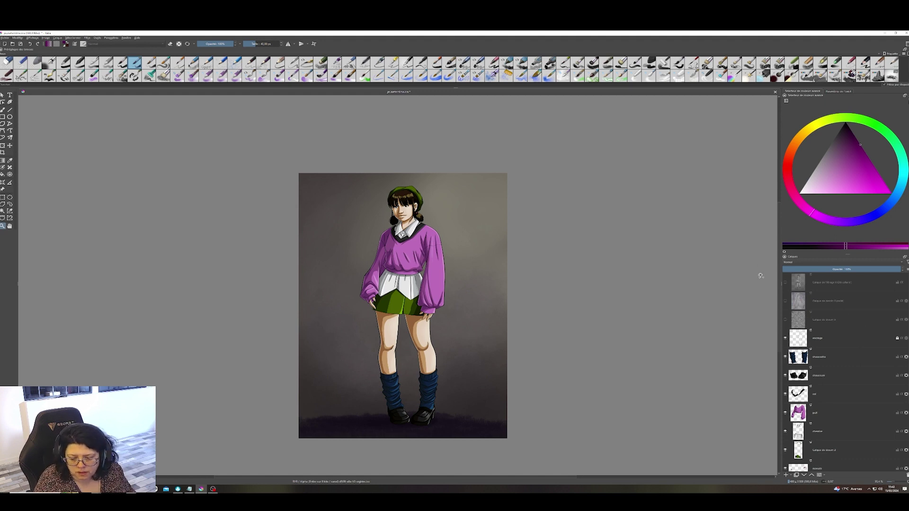
click(798, 284)
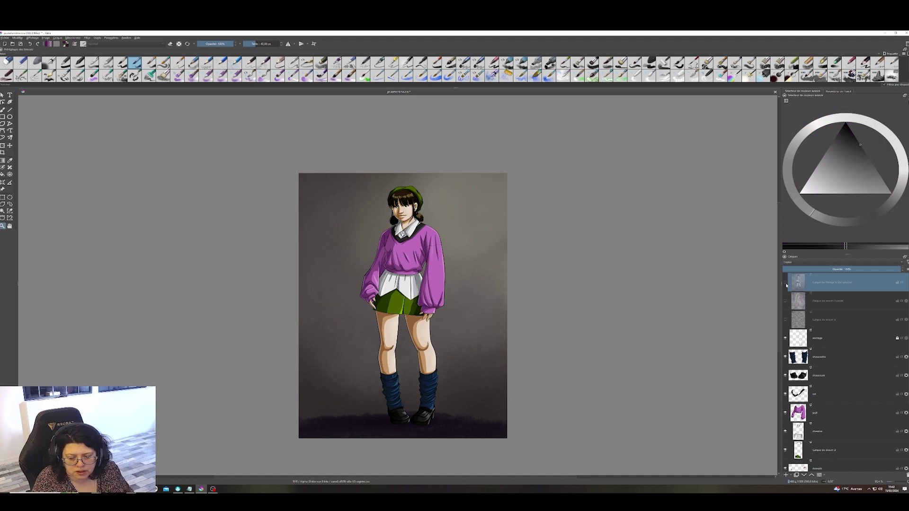
click(786, 283)
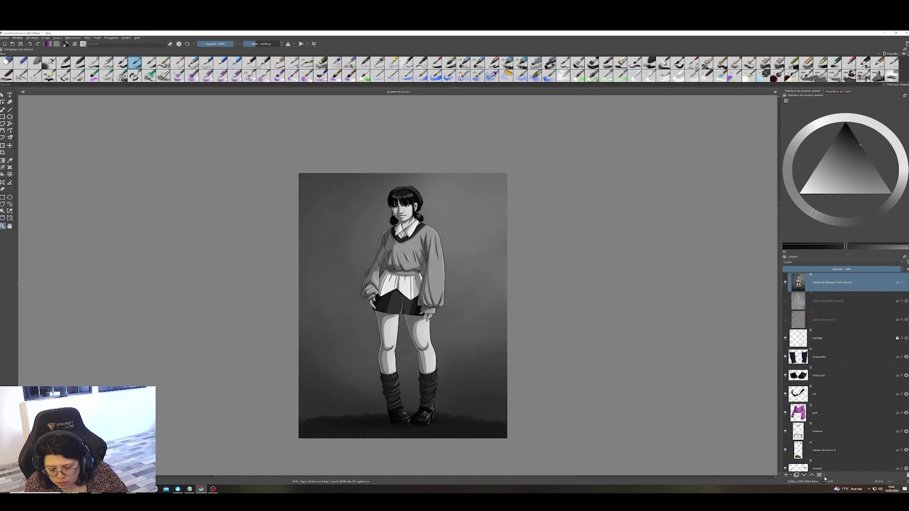
right_click(824, 478)
click(732, 456)
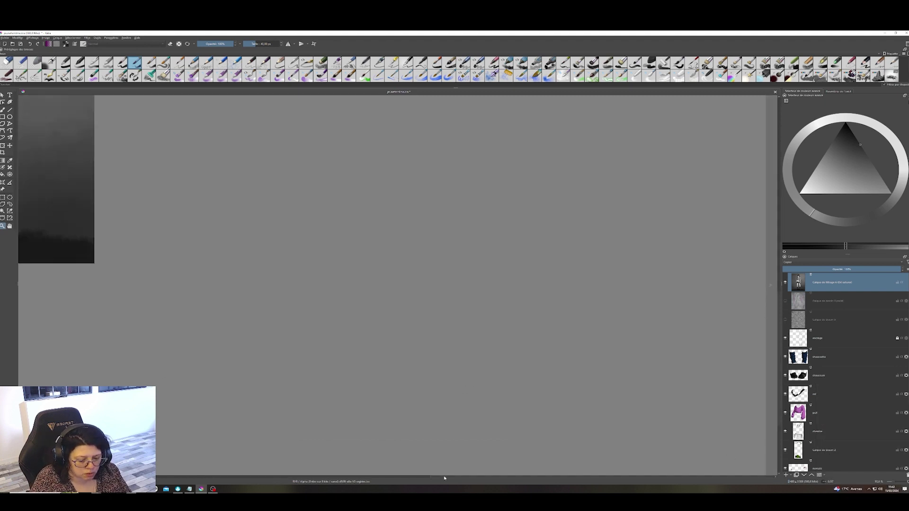
scroll(444, 478, left, 5)
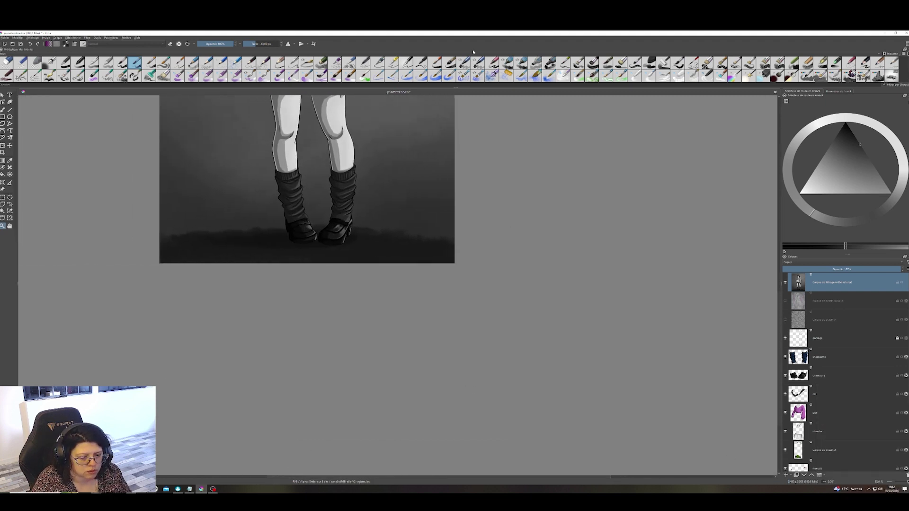
scroll(424, 154, up, 4)
scroll(424, 154, down, 5)
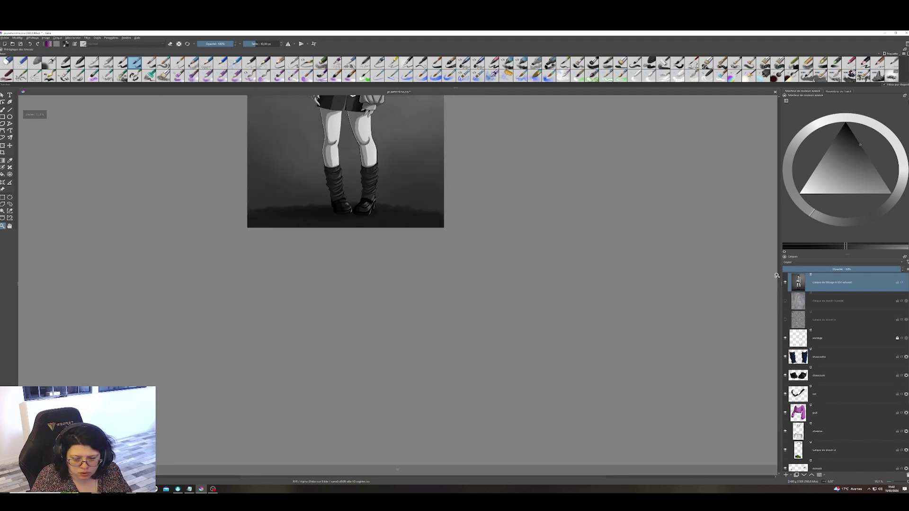
- Examine the whole illustration in greyscale, comparing the light and dark values of the clothing, hair and background
scroll(777, 276, up, 5)
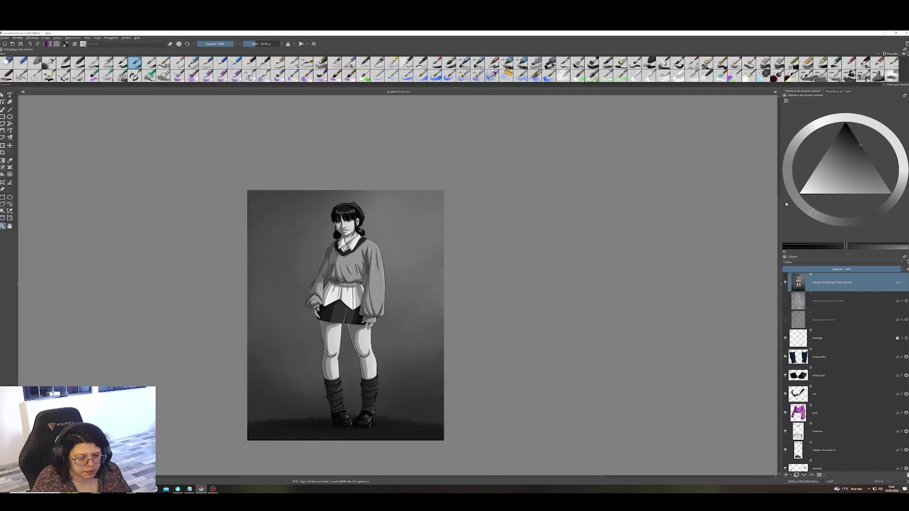
drag(787, 204, 786, 205)
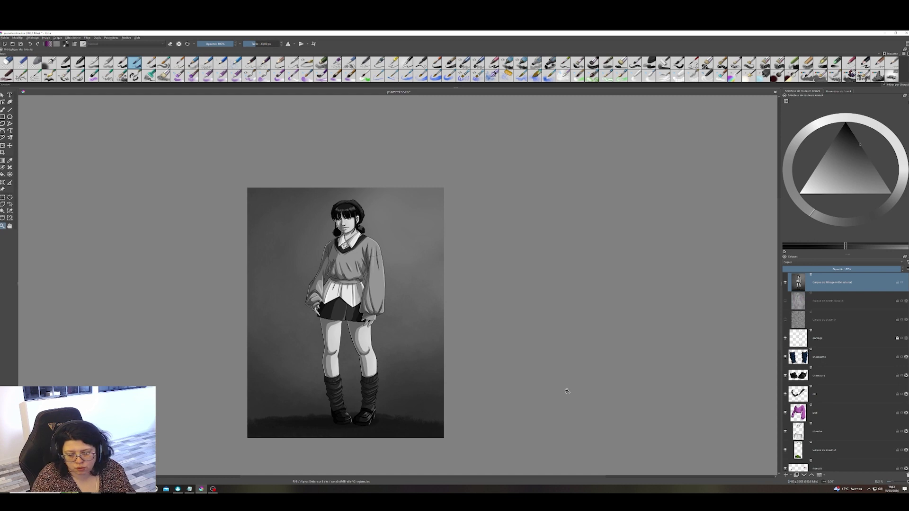
click(567, 391)
scroll(856, 295, down, 3)
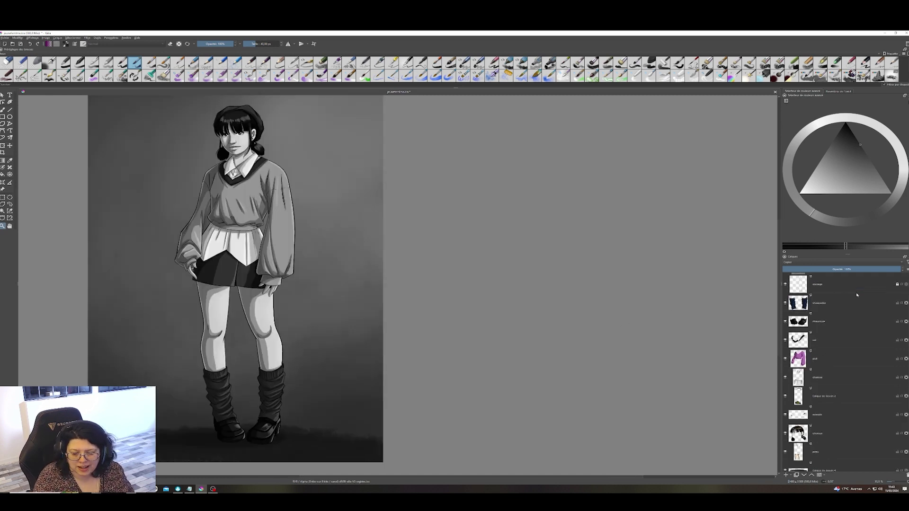
scroll(404, 323, up, 1)
drag(342, 313, 323, 311)
scroll(323, 310, down, 2)
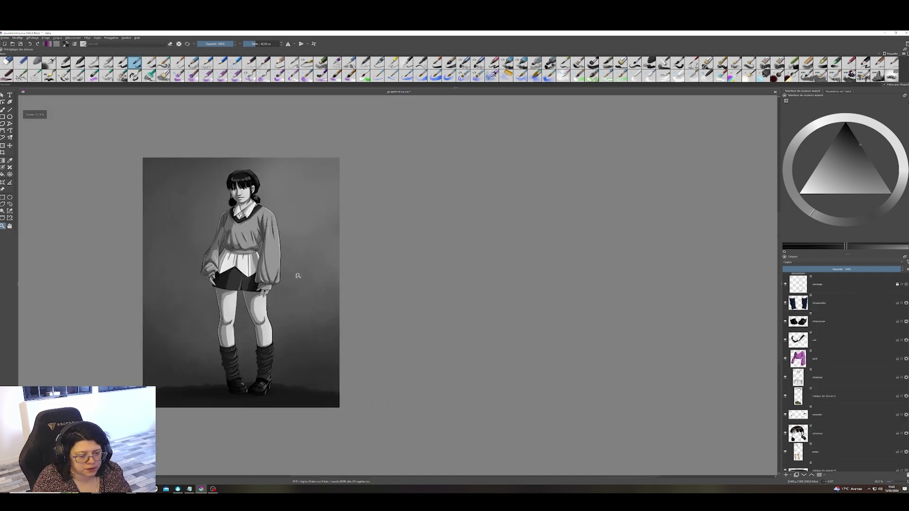
drag(273, 244, 363, 274)
scroll(830, 307, up, 3)
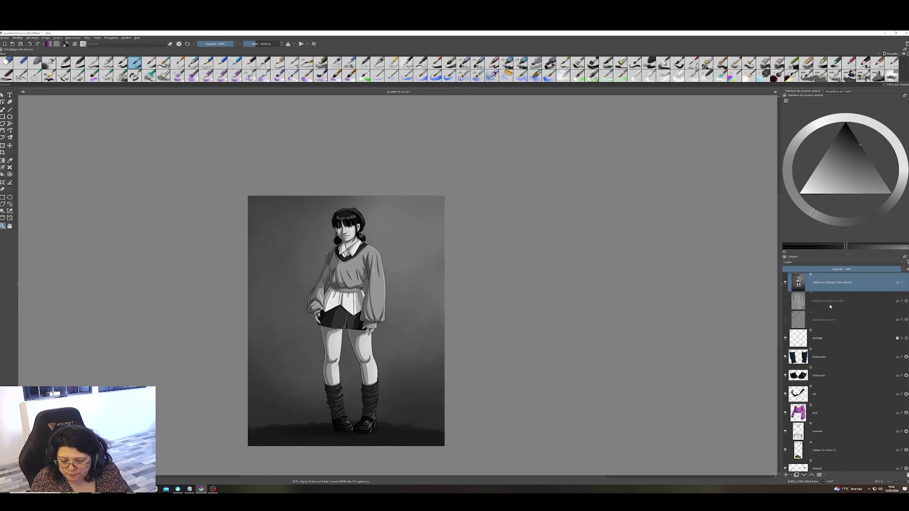
- Group all the layers beneath the desaturating filter layer
click(831, 307)
scroll(834, 435, down, 5)
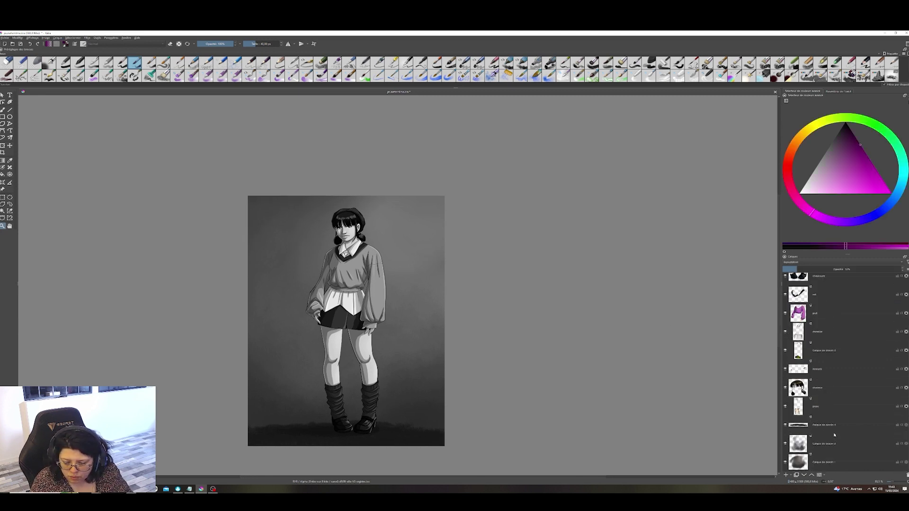
shift+click(835, 469)
key(ctrl+g)
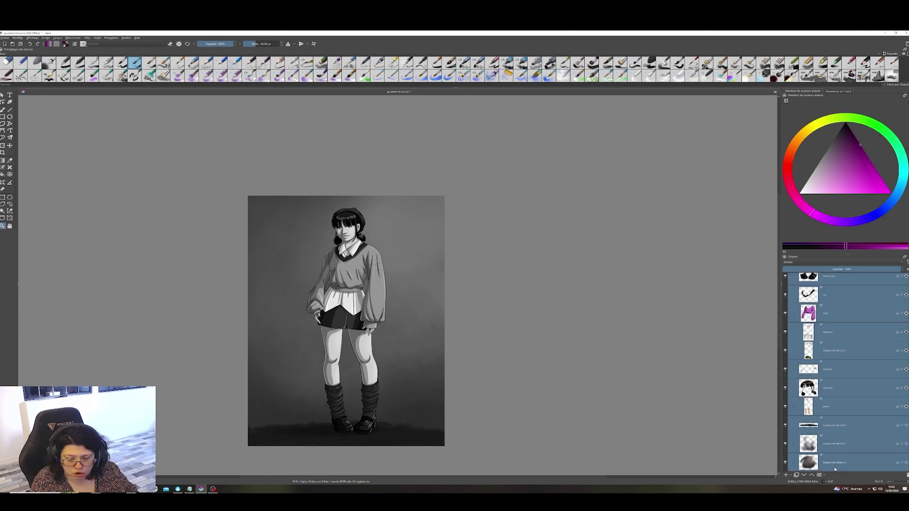
scroll(857, 369, up, 5)
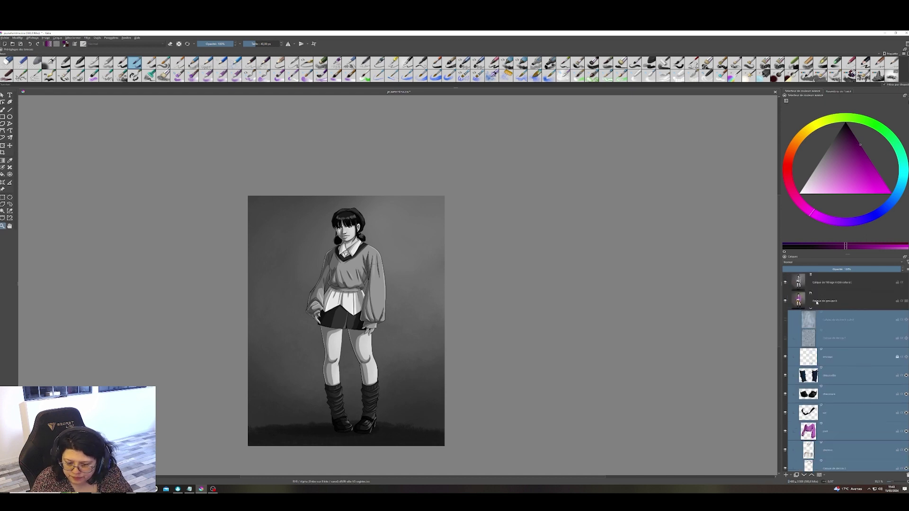
- Delete the desaturating filter layer and add a Desaturate filter mask to the new layer group instead
click(803, 281)
click(904, 476)
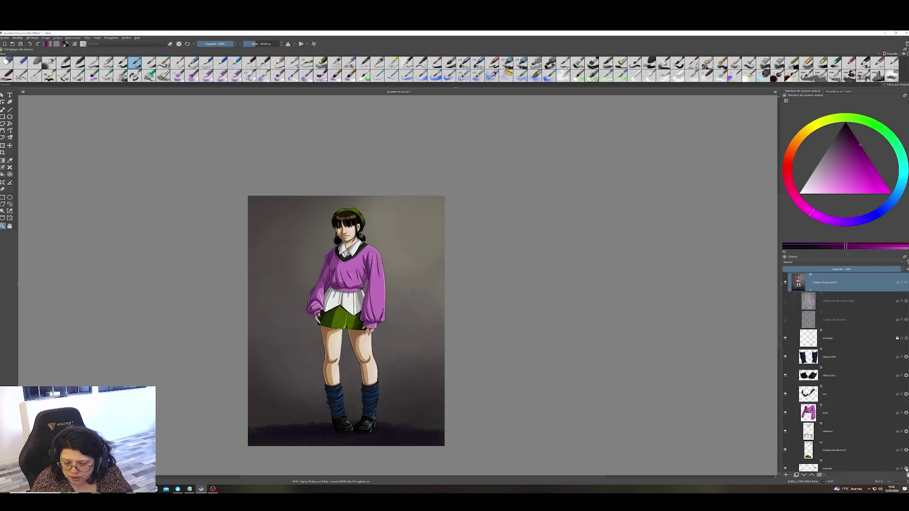
click(791, 477)
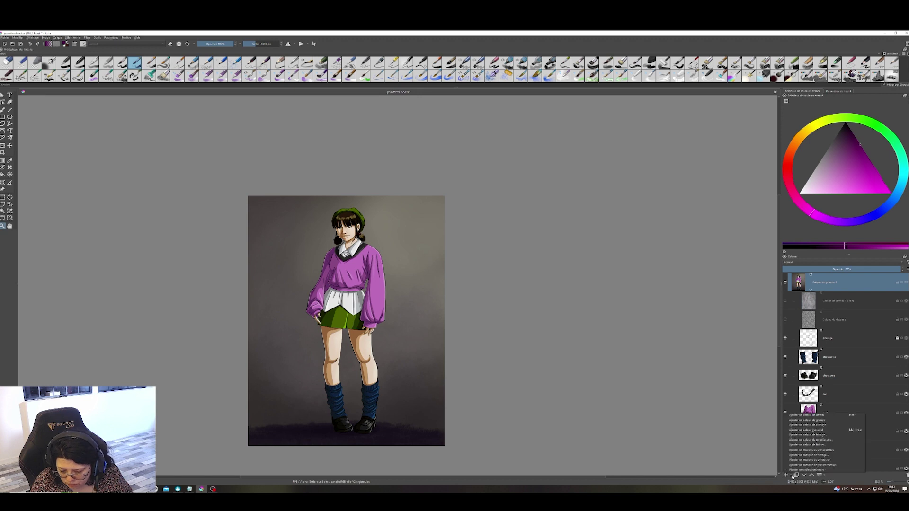
click(804, 455)
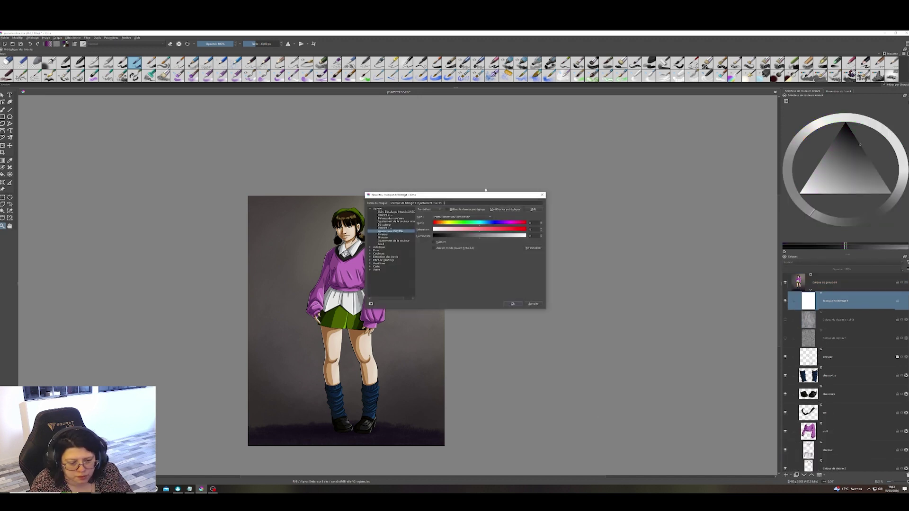
click(384, 225)
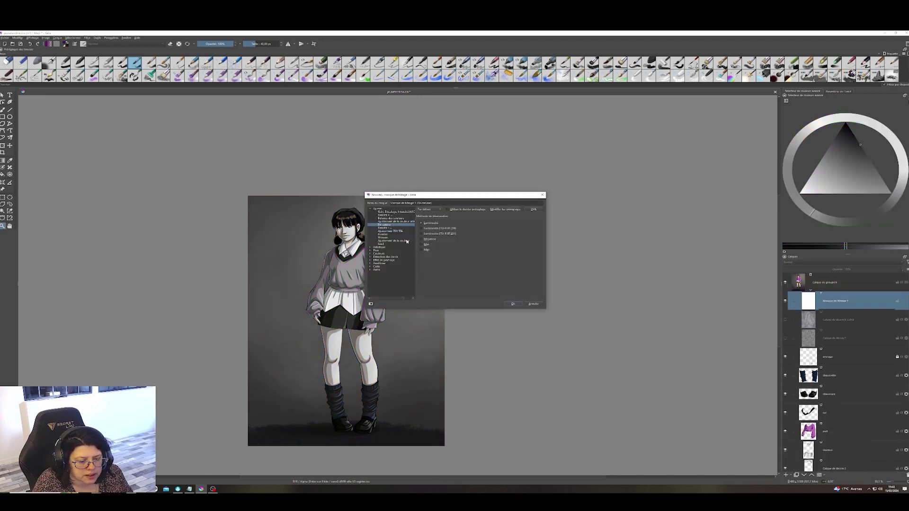
click(514, 304)
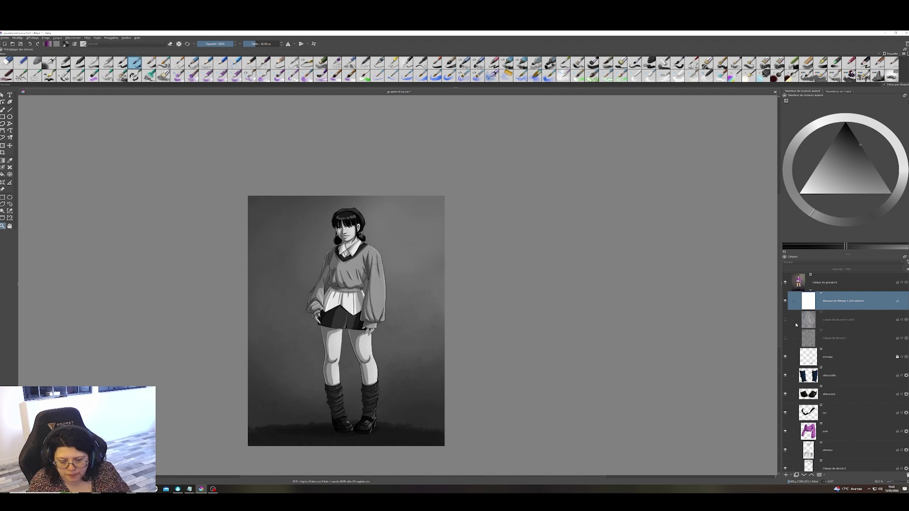
- Lighten the leg warmers layer to a light grey value with a Levels adjustment, shifting the input midtones strongly towards the shadows
mouse_move(796, 325)
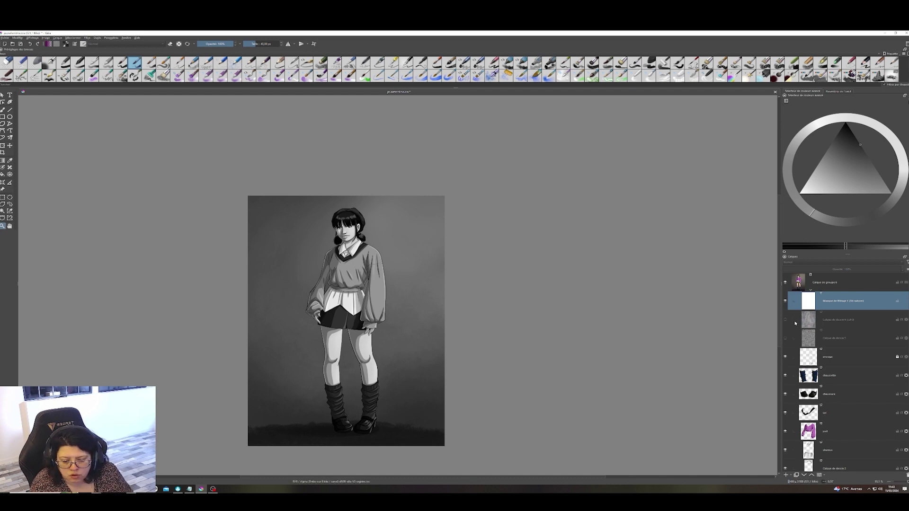
click(811, 378)
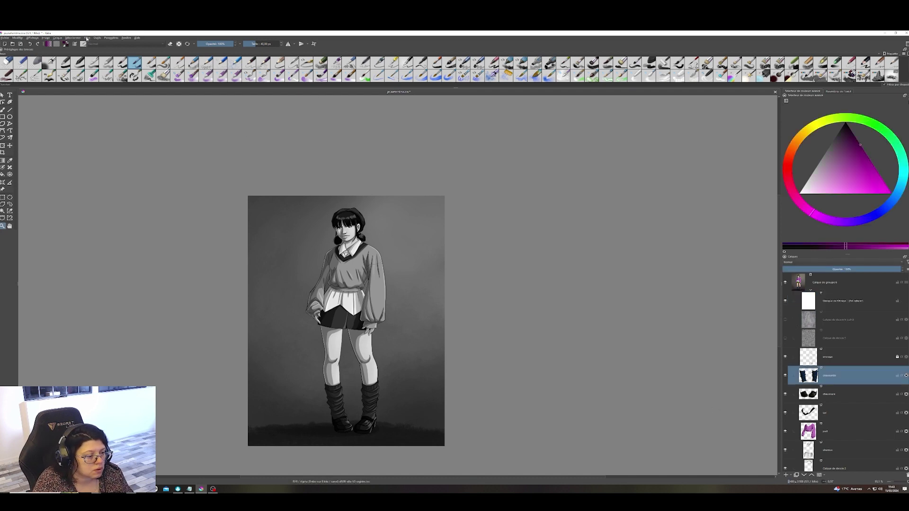
click(85, 38)
mouse_move(156, 53)
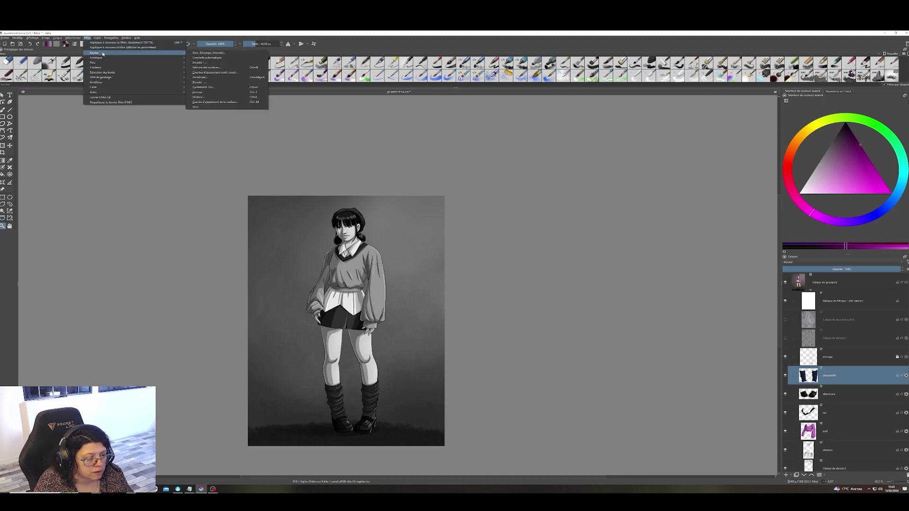
click(212, 97)
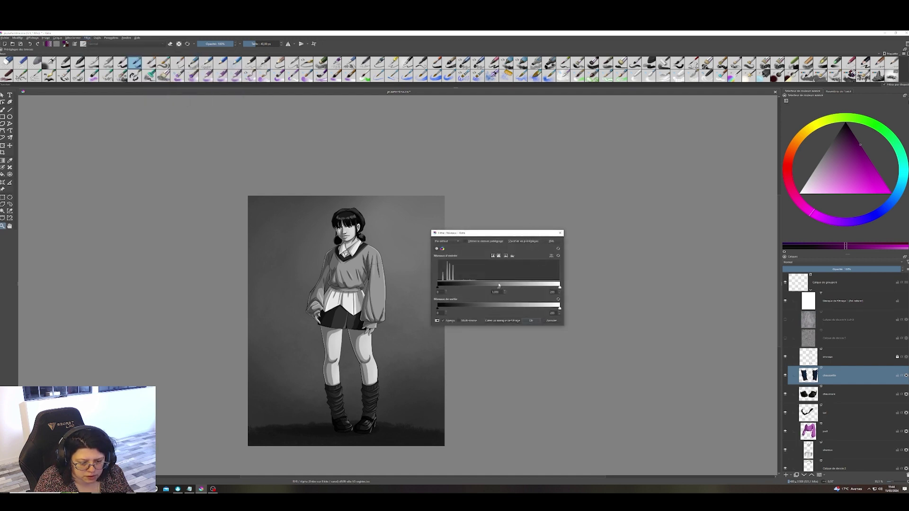
drag(498, 287, 437, 288)
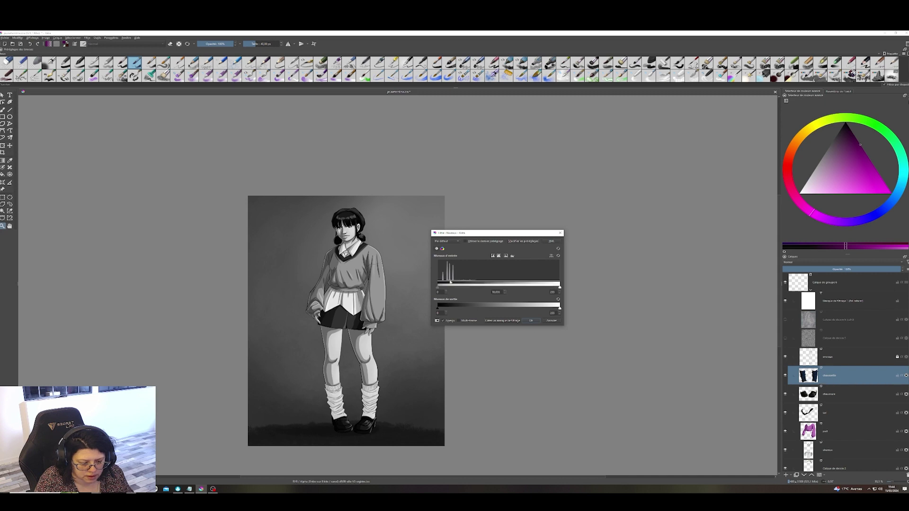
drag(438, 289, 449, 289)
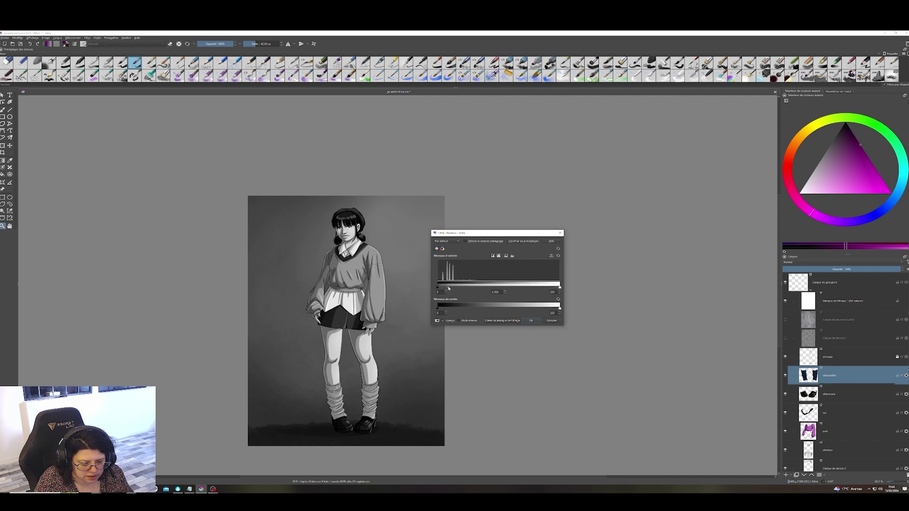
click(531, 320)
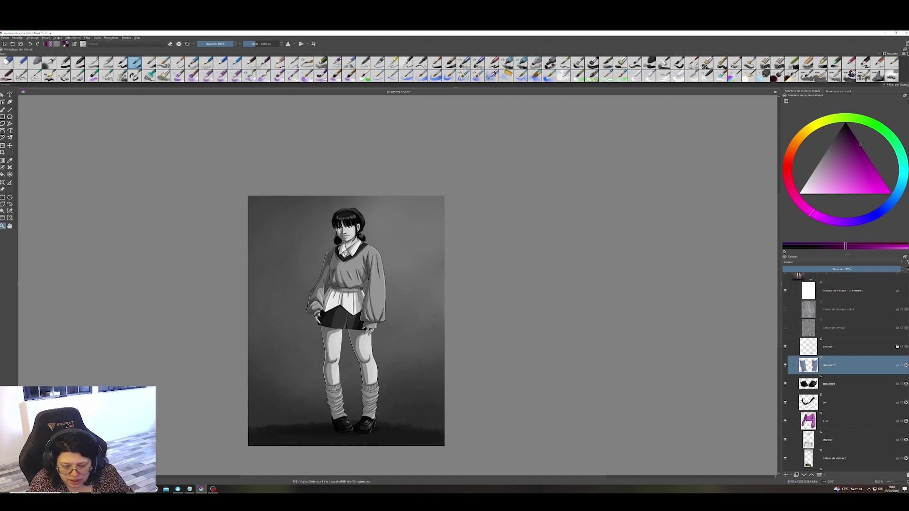
- Lighten the skirt and beret layer to a mid-grey value by shifting the input midtones in a Levels adjustment
click(833, 384)
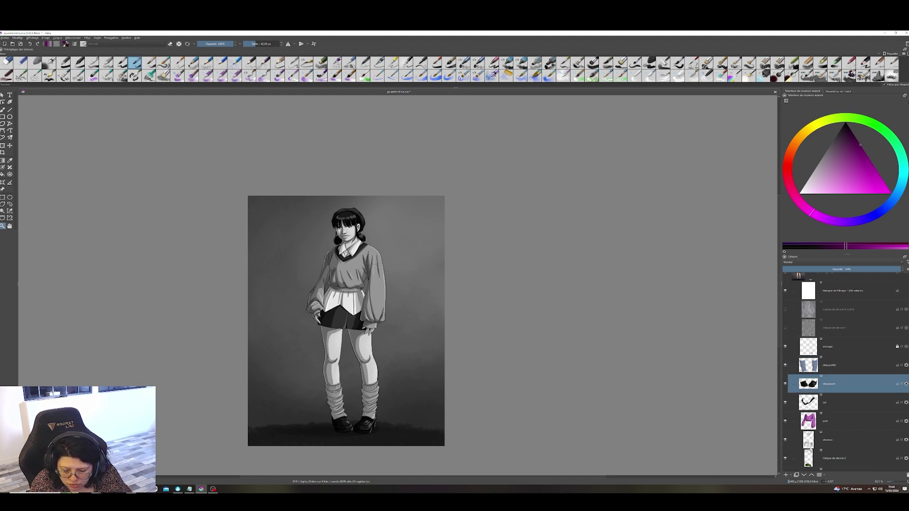
click(833, 459)
click(87, 38)
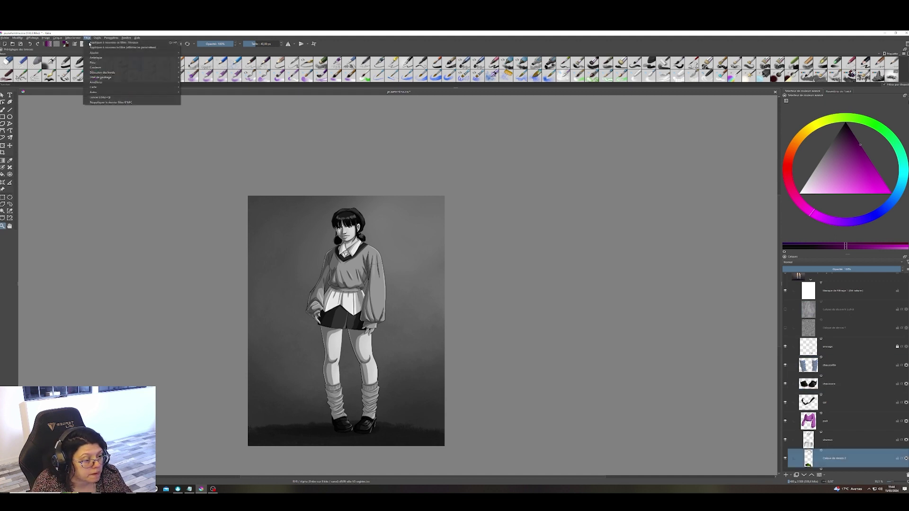
mouse_move(97, 52)
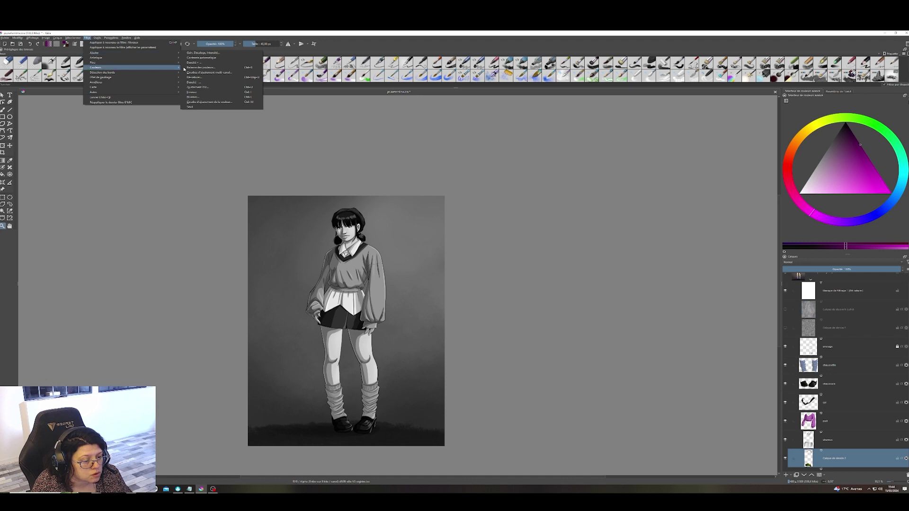
click(193, 97)
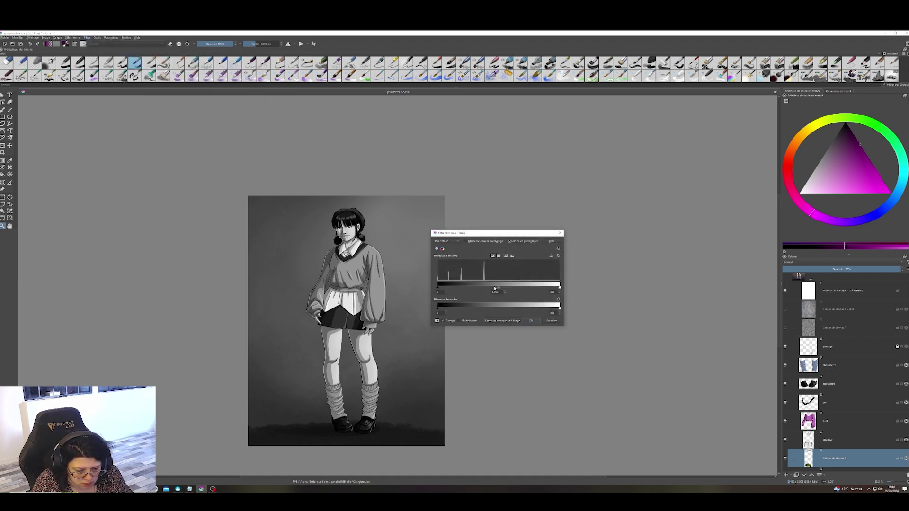
drag(501, 288, 462, 285)
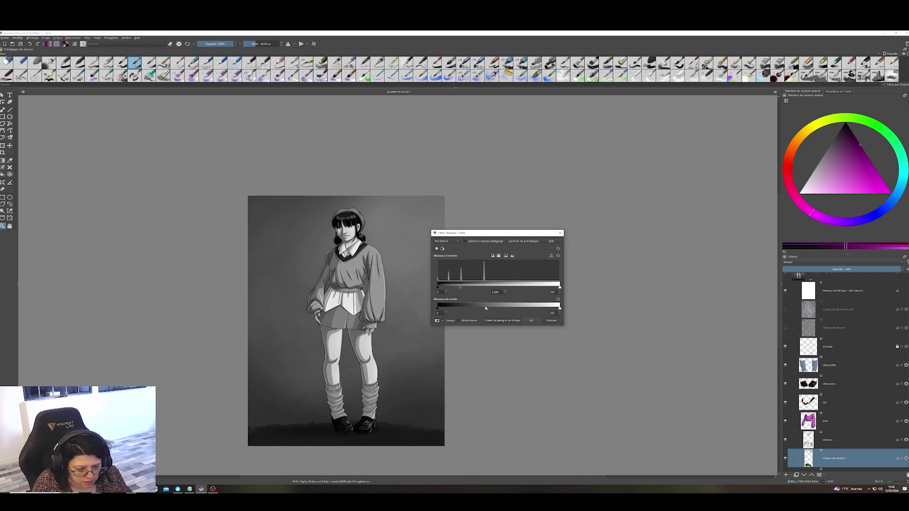
click(530, 321)
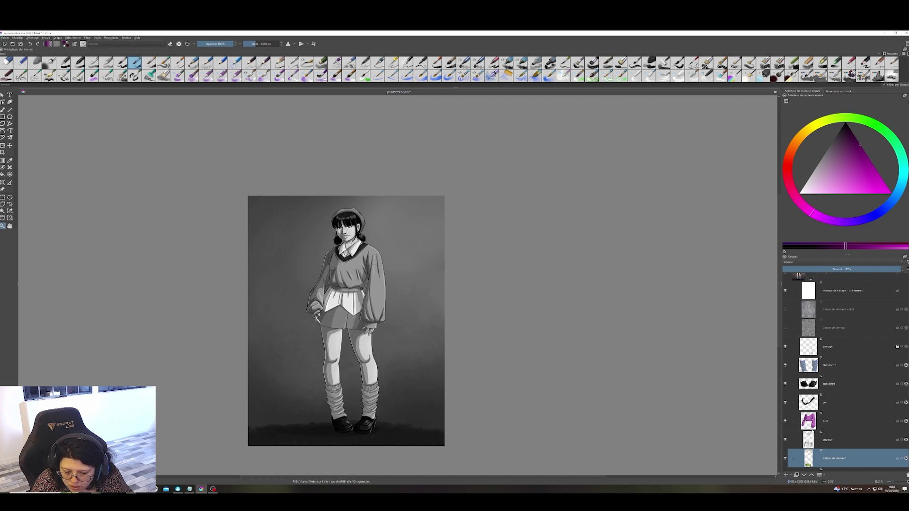
- Lighten the hair layer to a mid-grey value with a Levels adjustment, moving the input midtones close to the black point
scroll(820, 350, down, 2)
click(829, 387)
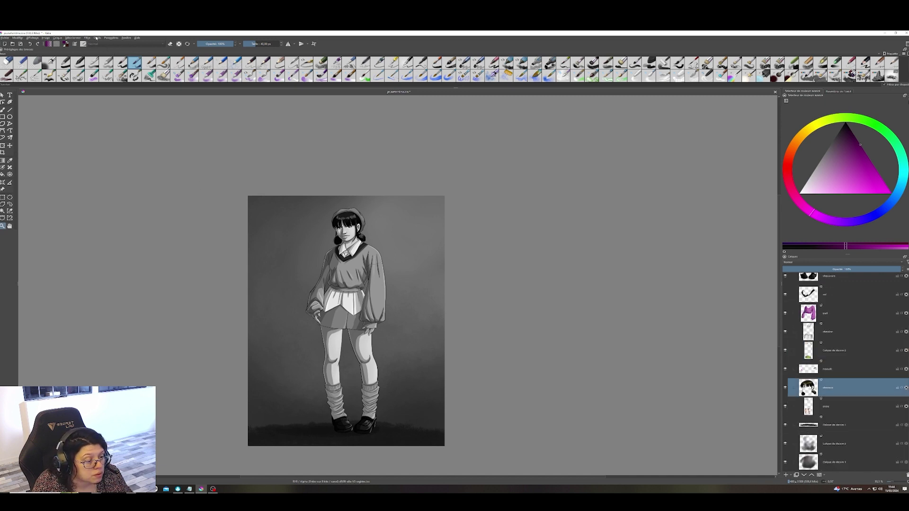
click(87, 37)
mouse_move(100, 78)
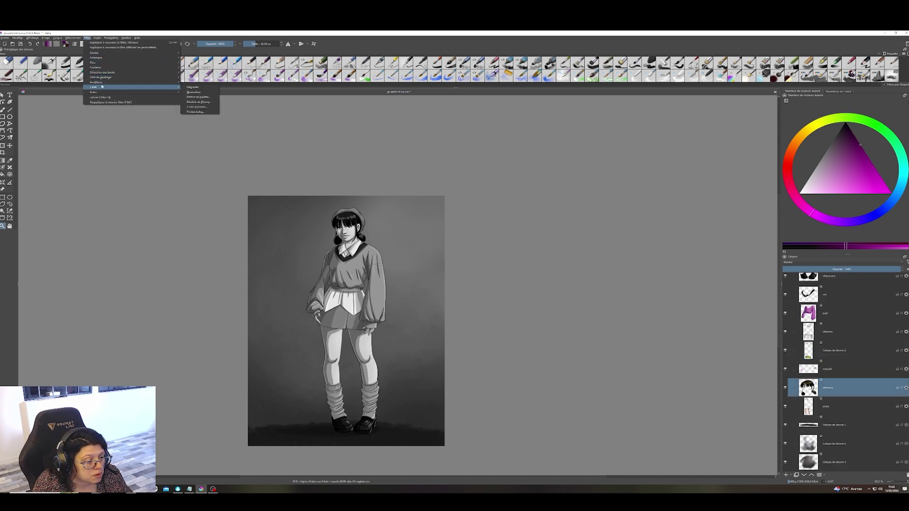
mouse_move(97, 52)
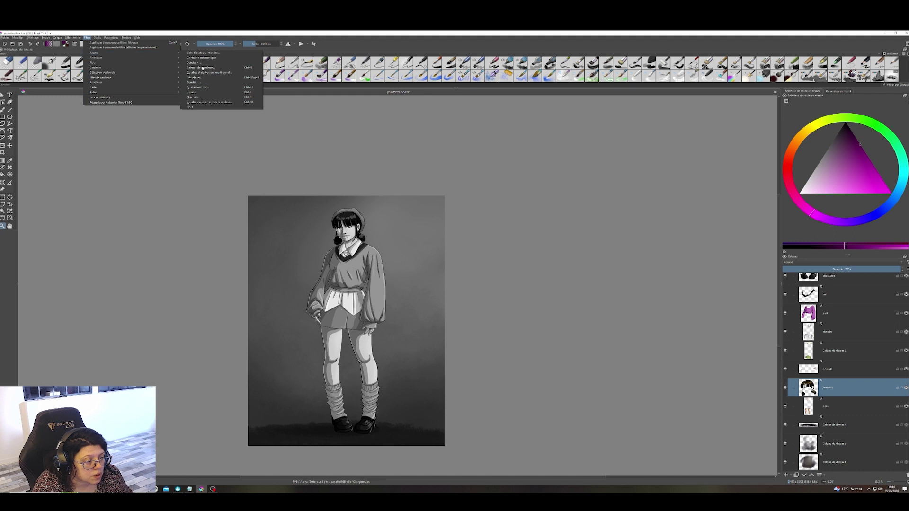
click(209, 97)
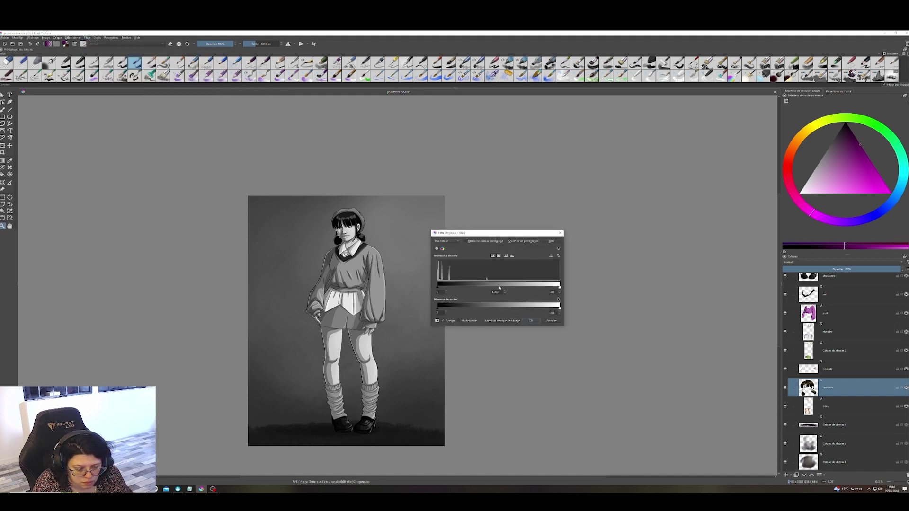
drag(499, 288, 476, 287)
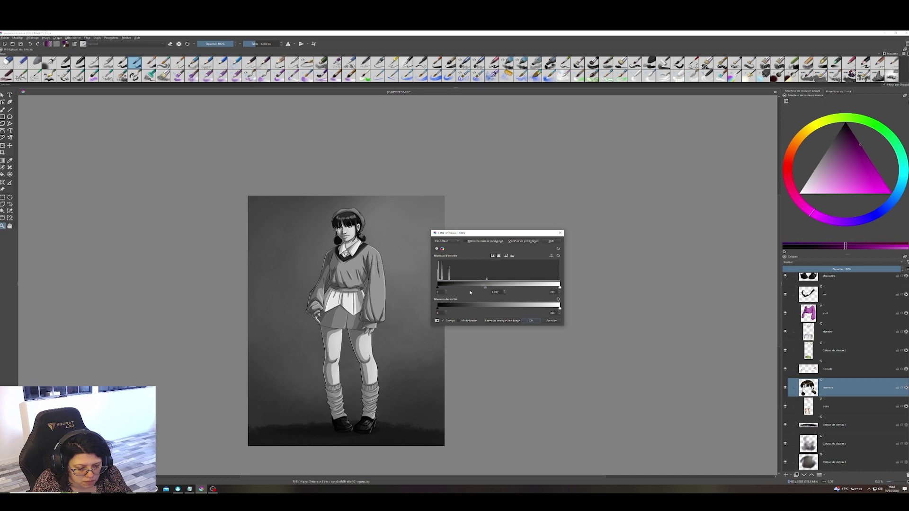
drag(485, 287, 447, 288)
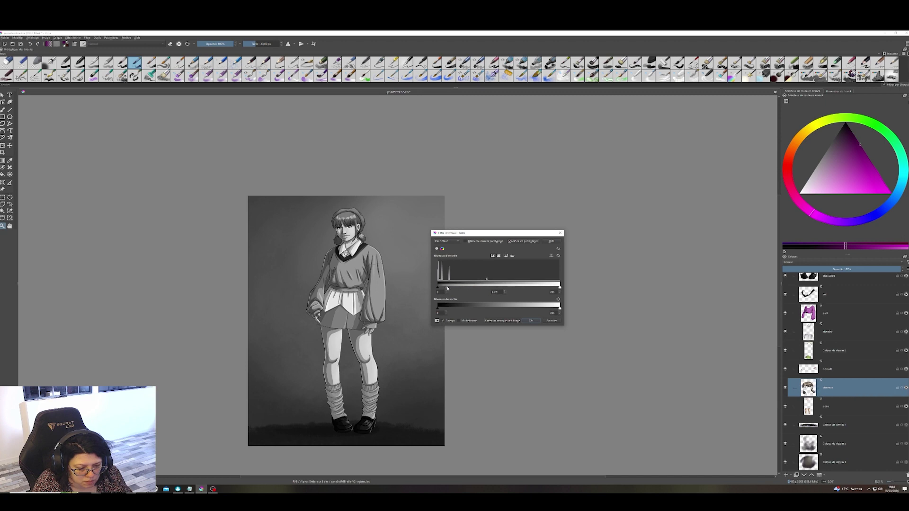
click(530, 321)
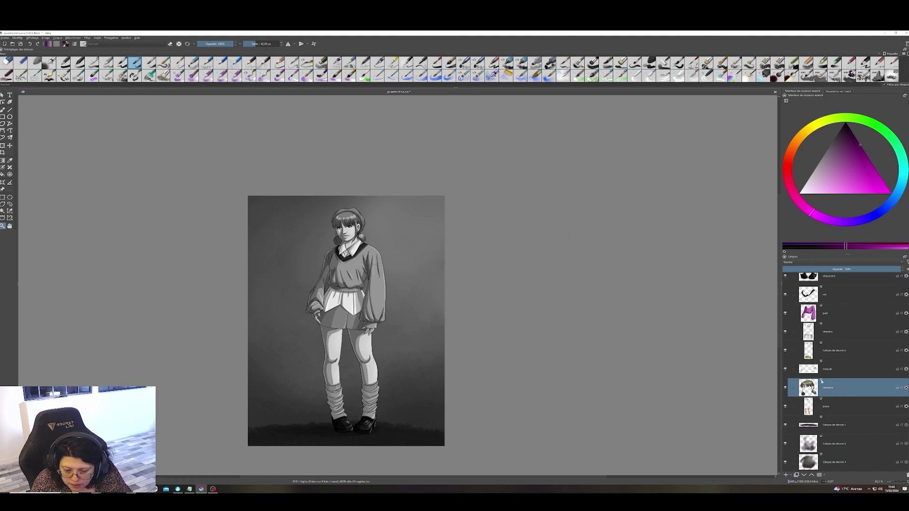
- Lighten the shoes layer to a mid-grey value with a Levels adjustment, moving the input midtones close to the black point
scroll(818, 358, up, 3)
click(807, 390)
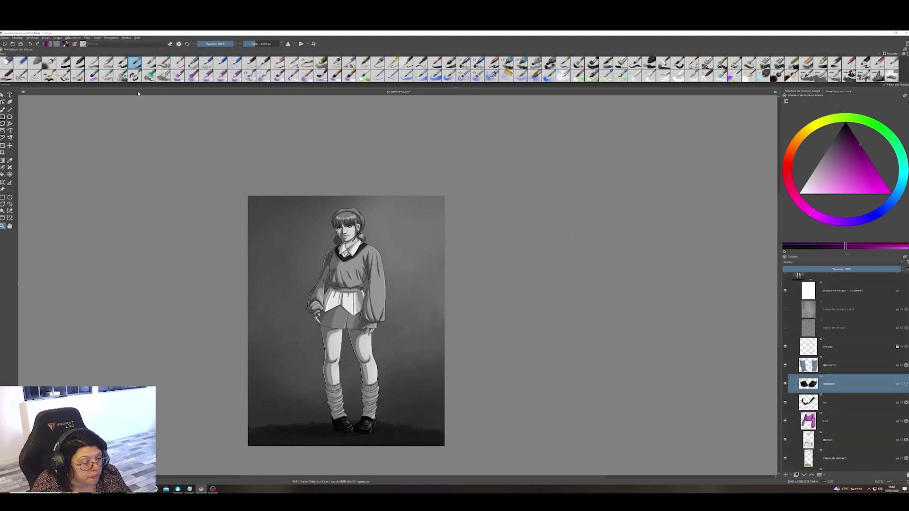
click(86, 38)
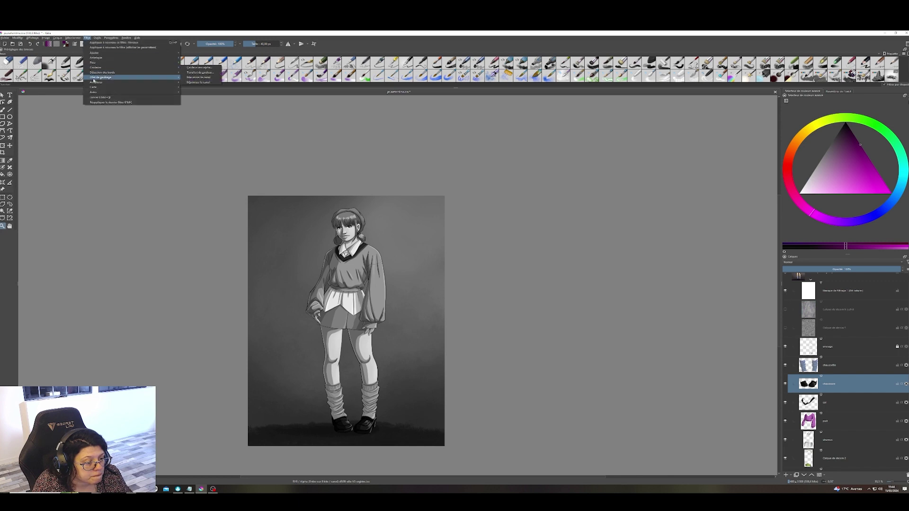
mouse_move(105, 53)
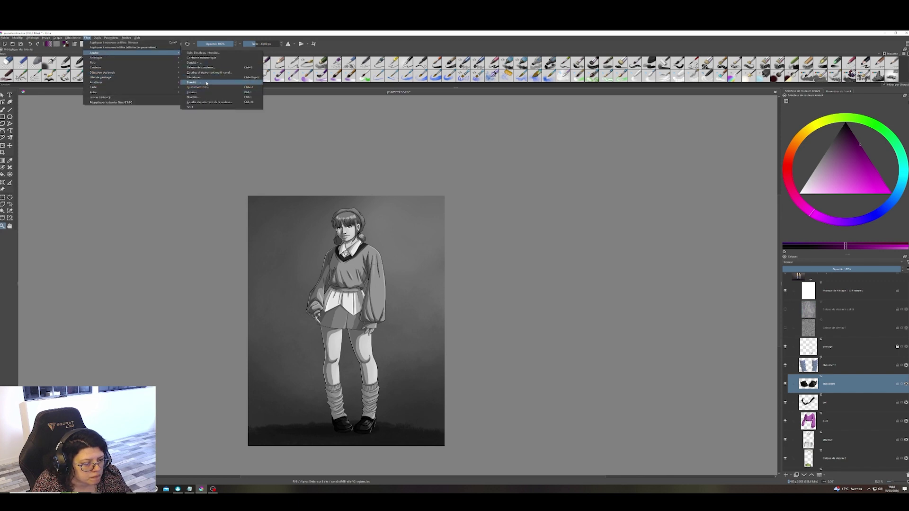
click(206, 98)
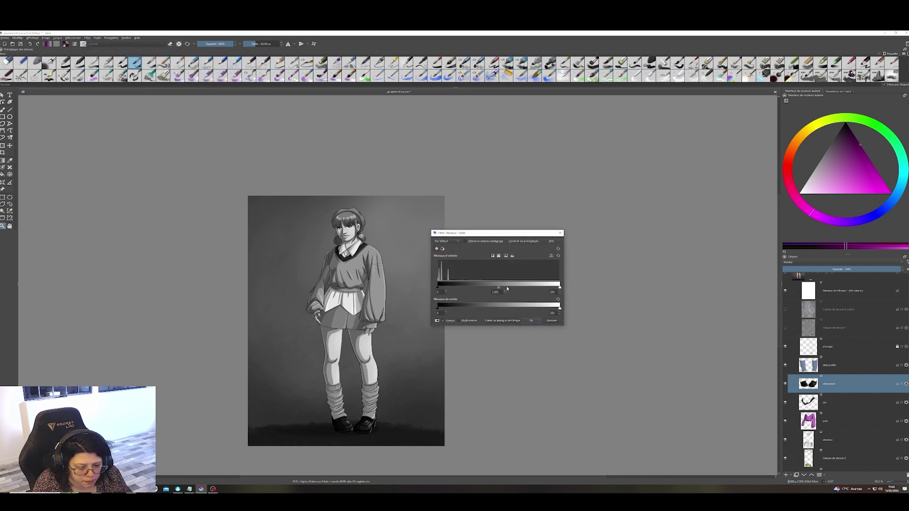
drag(499, 290, 450, 288)
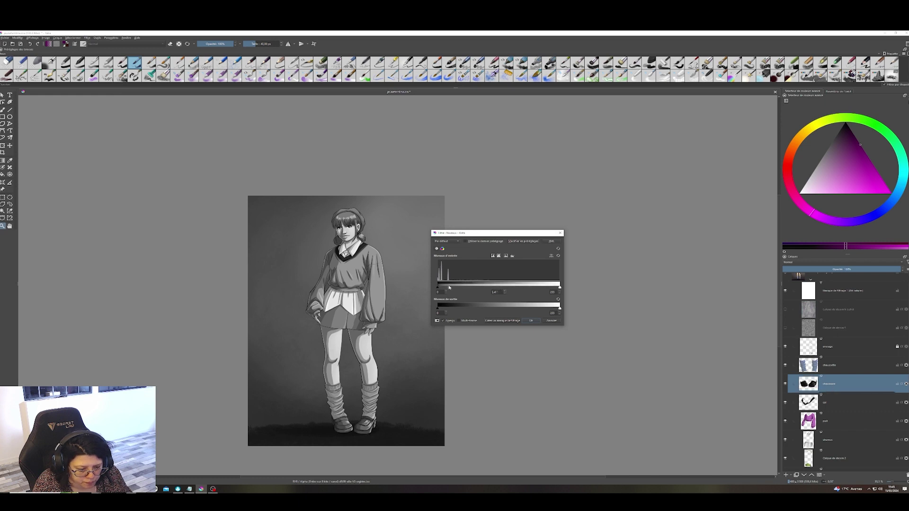
click(531, 320)
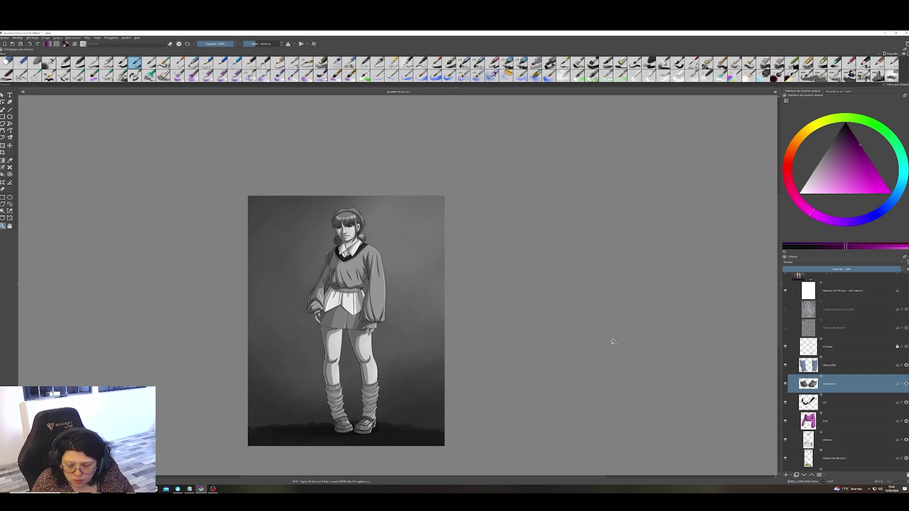
- Lighten the sweater's black neckline layer to a mid-grey value with a Levels adjustment, shifting the input midtones strongly towards the shadows
click(810, 407)
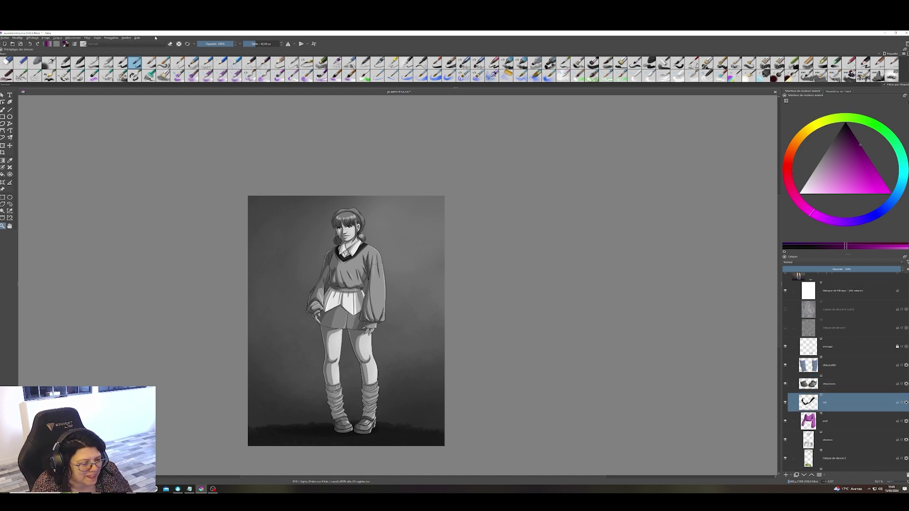
click(88, 38)
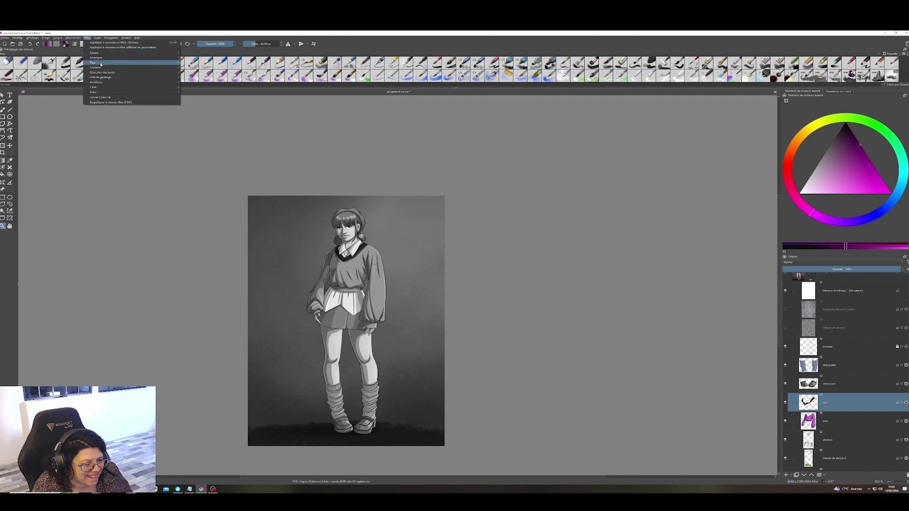
mouse_move(142, 53)
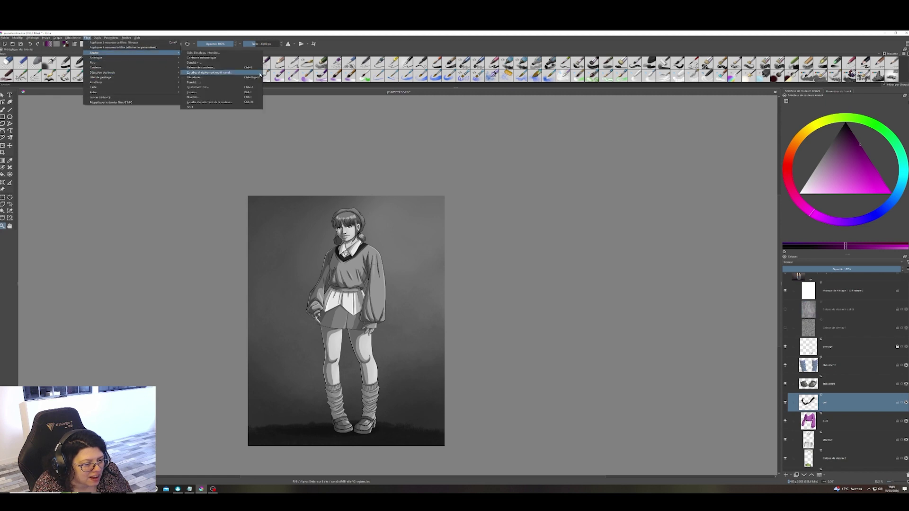
click(199, 93)
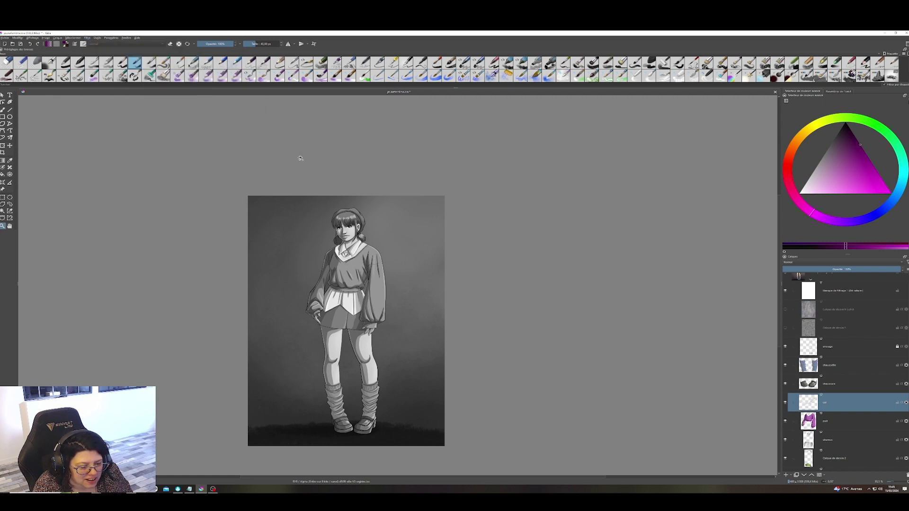
key(ctrl+z)
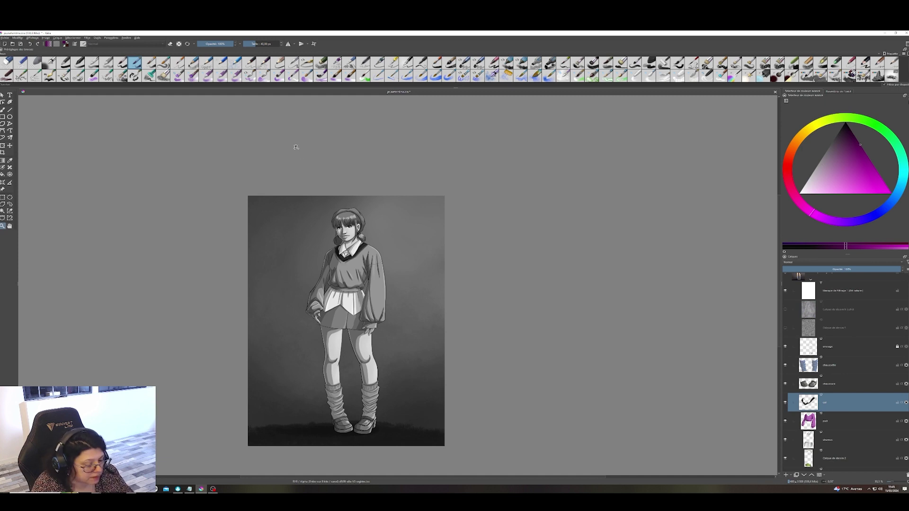
click(88, 38)
click(203, 66)
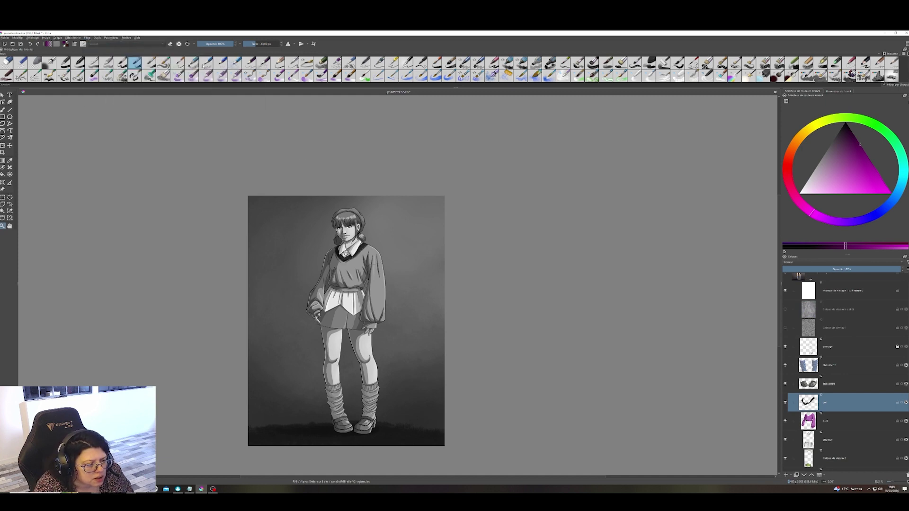
click(87, 38)
mouse_move(142, 52)
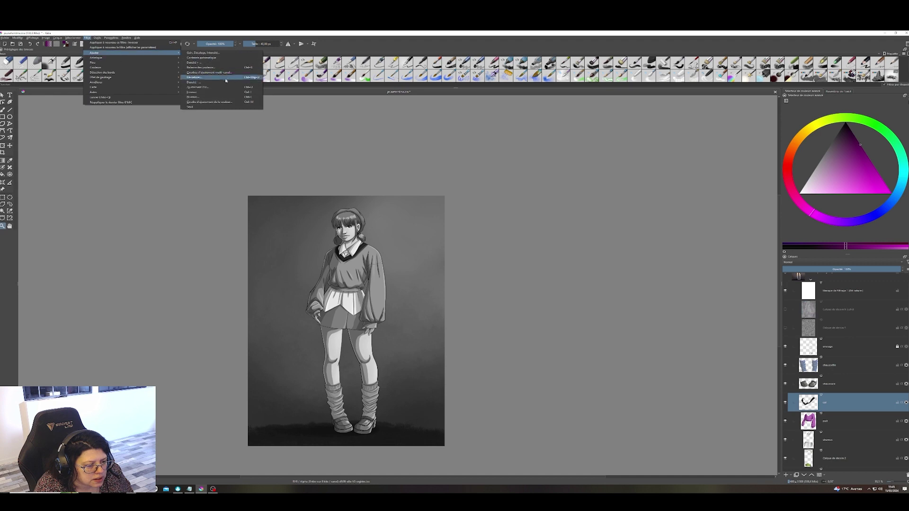
click(212, 96)
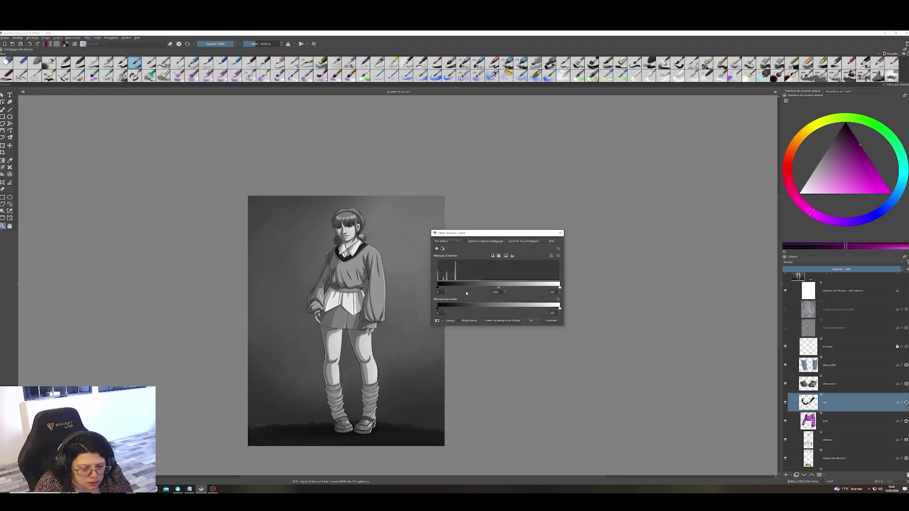
drag(498, 288, 451, 289)
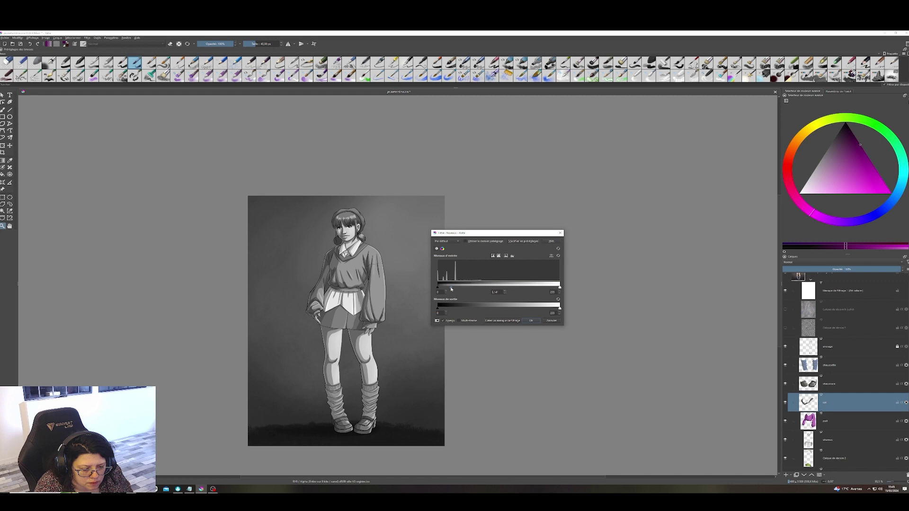
click(531, 323)
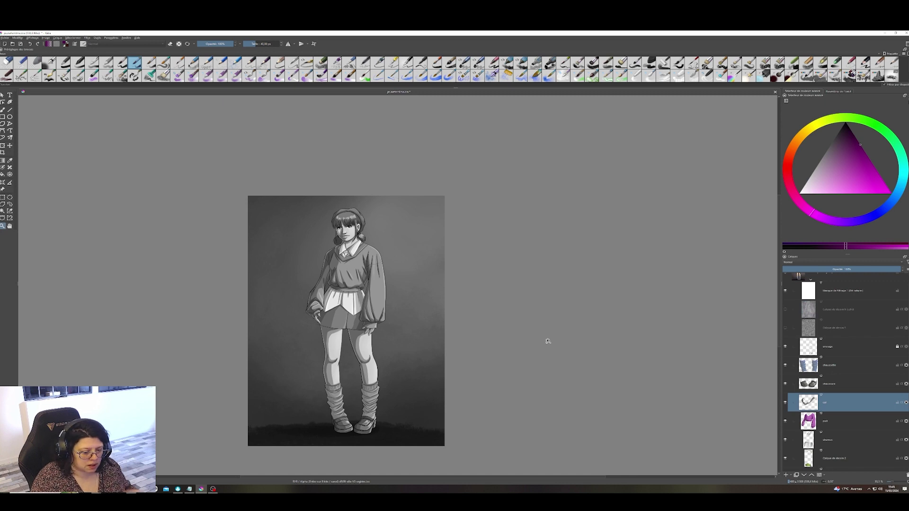
- Hide the dark ground strip layer under the character's feet and select the lowest background layer
scroll(870, 409, down, 3)
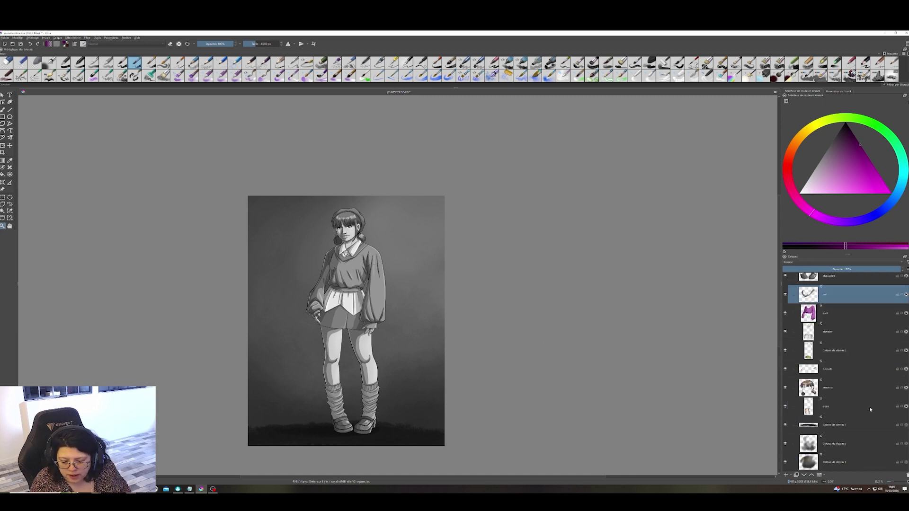
click(785, 425)
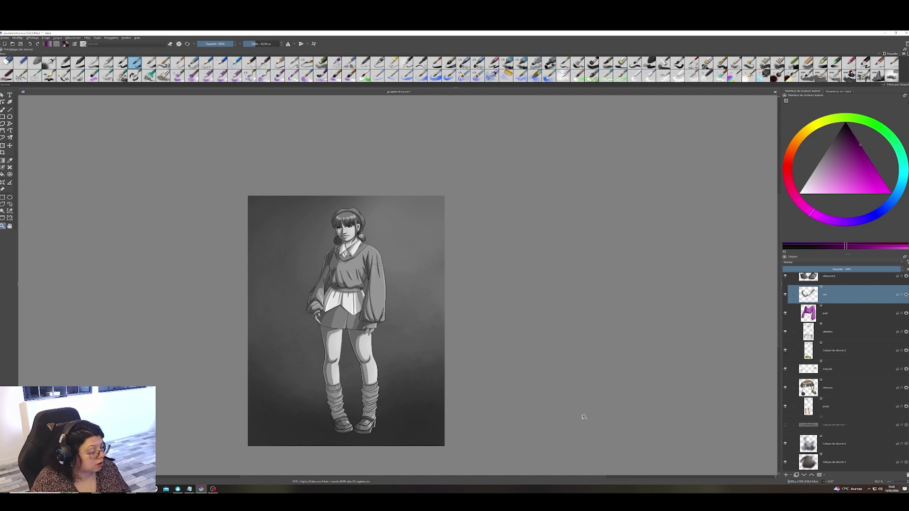
click(805, 463)
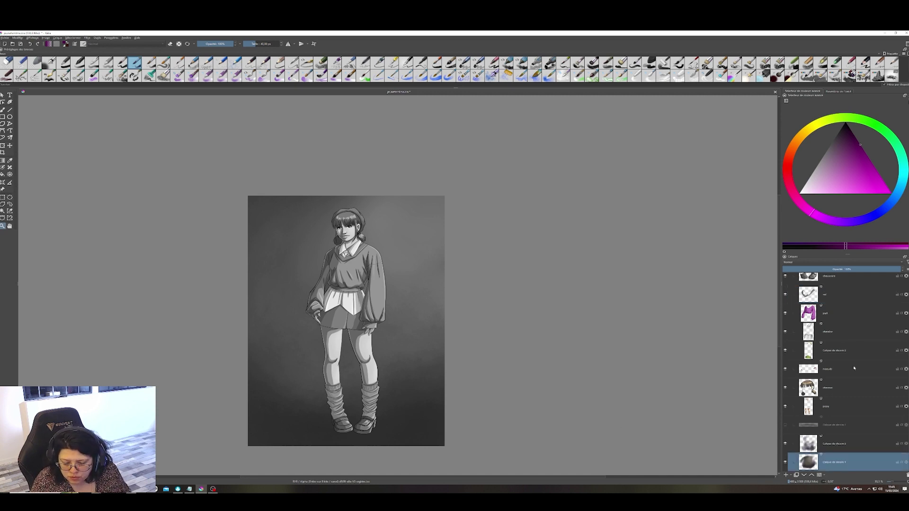
click(829, 269)
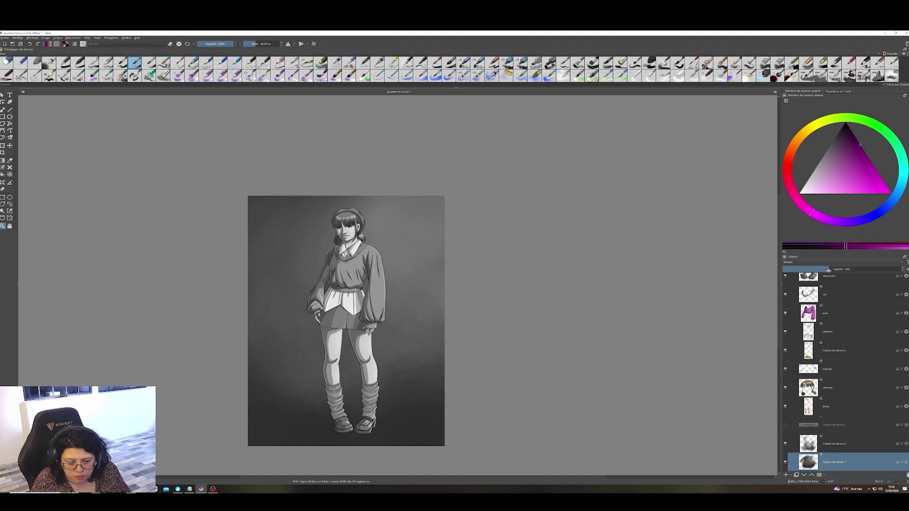
drag(830, 270, 896, 269)
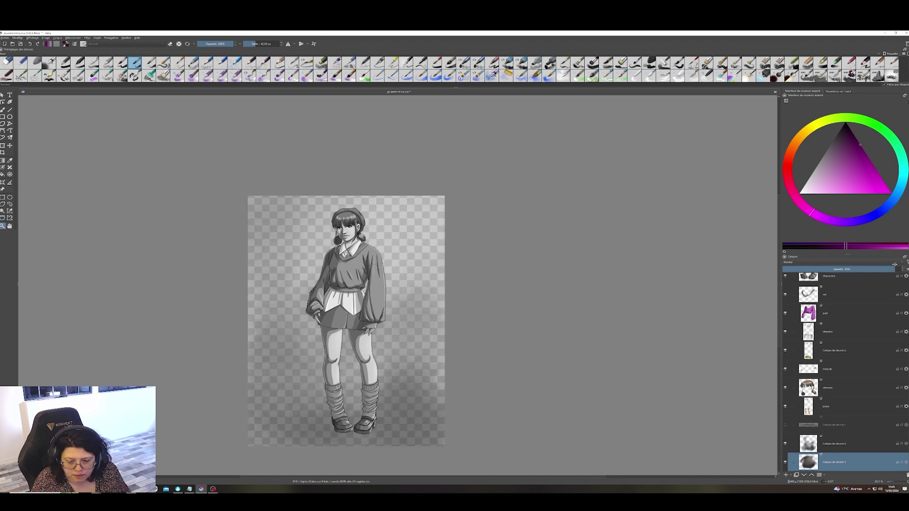
click(893, 262)
key(Escape)
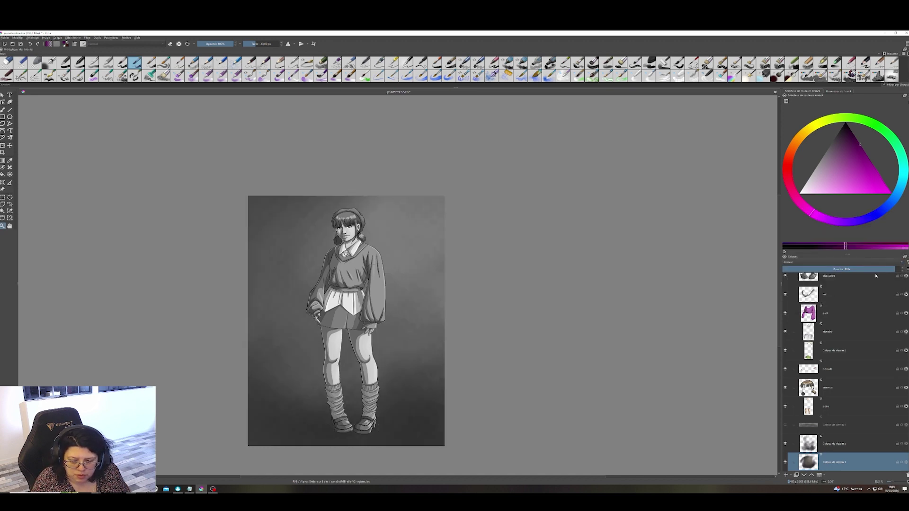
drag(896, 270, 904, 269)
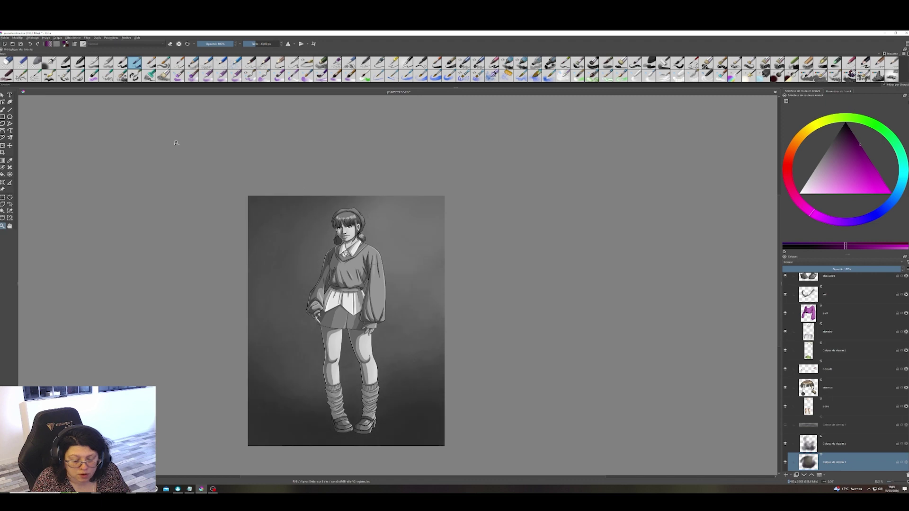
- Lighten the background layer to a light grey value with a Levels adjustment, shifting the input midtones strongly towards the shadows
click(87, 38)
mouse_move(133, 53)
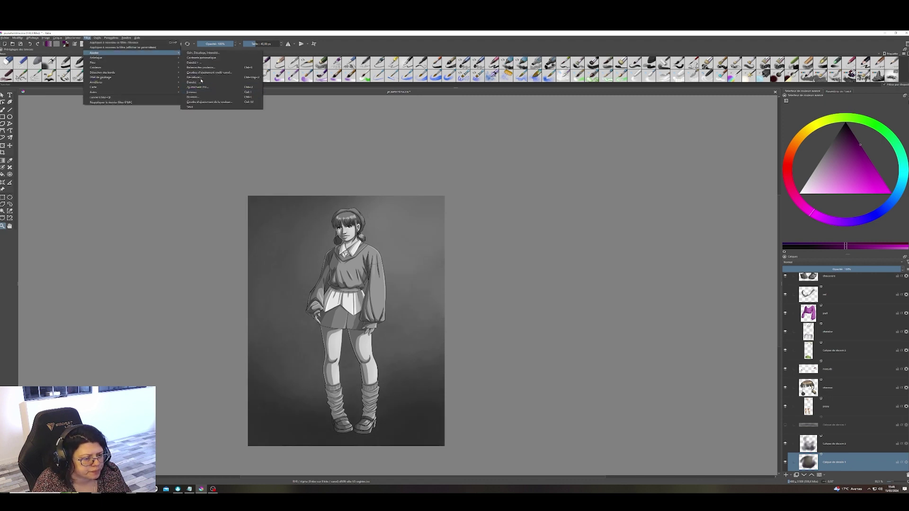
click(203, 101)
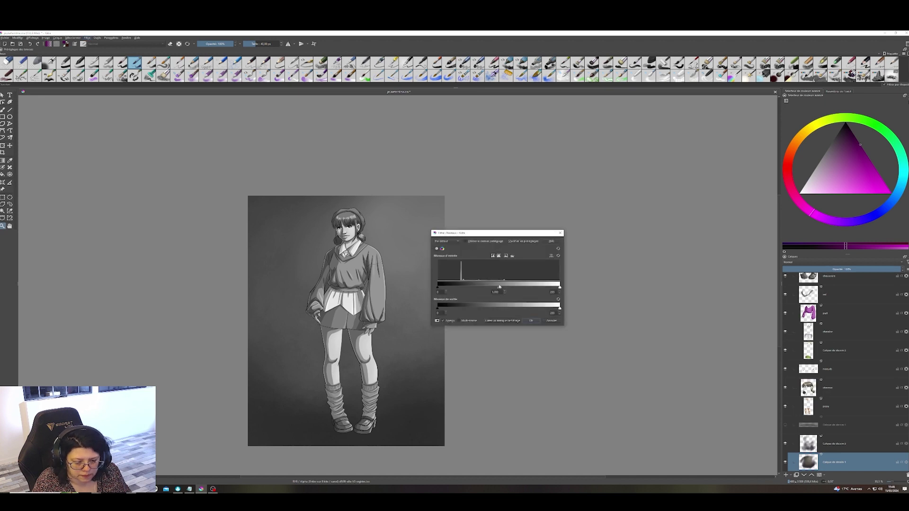
drag(499, 290, 458, 290)
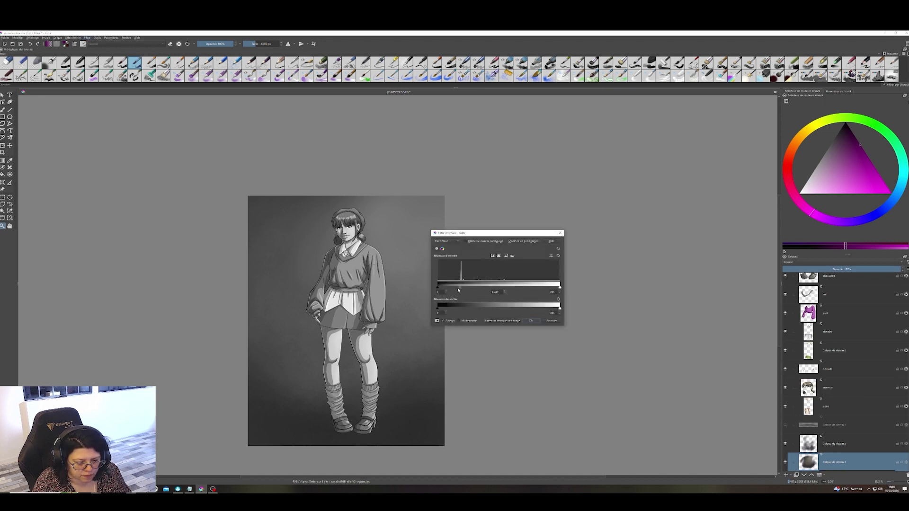
click(531, 320)
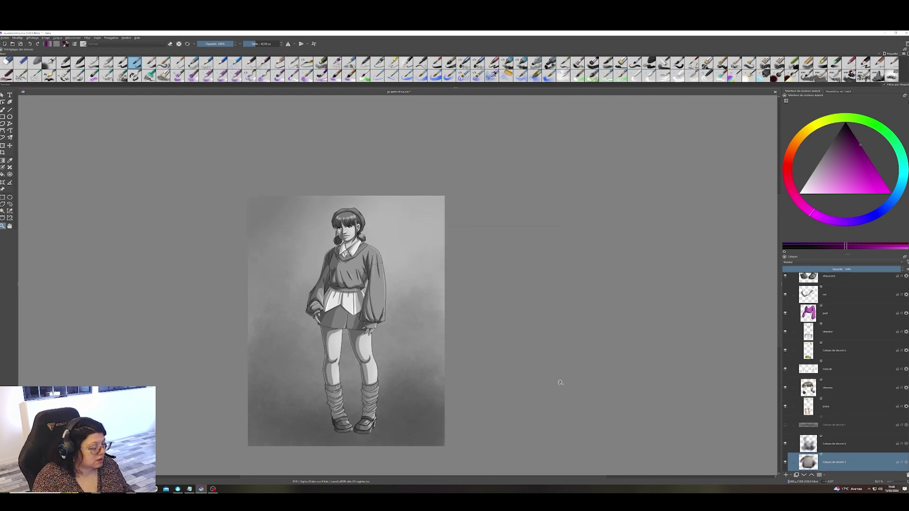
- Hide the desaturating filter mask of the layer group to view the rebalanced illustration in colour
scroll(834, 323, up, 3)
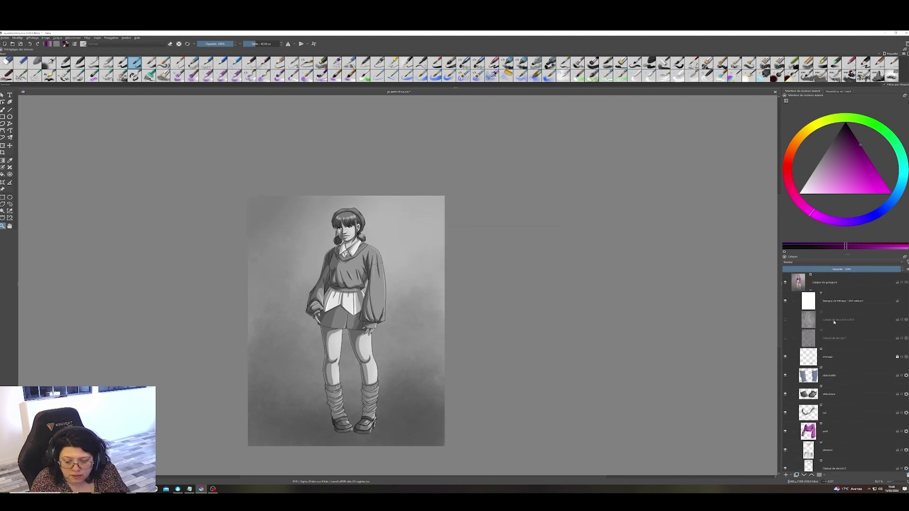
click(785, 301)
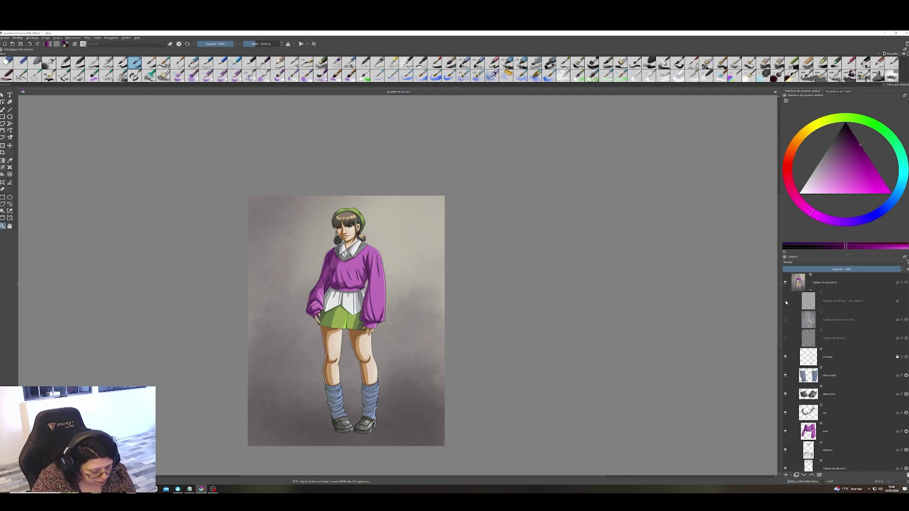
mouse_move(785, 302)
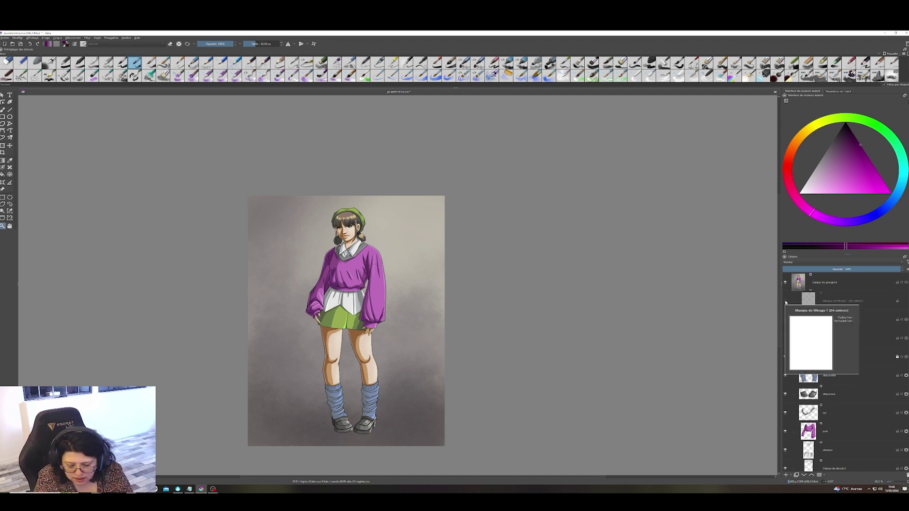